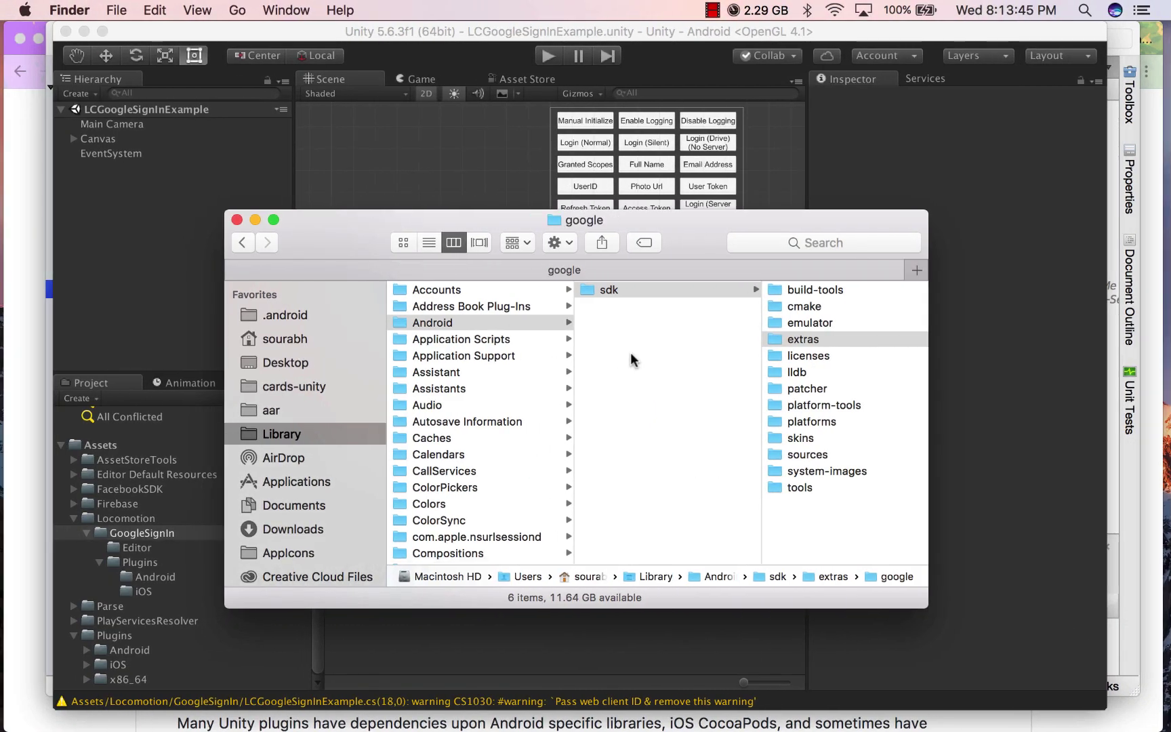
- Examine the subfolders of the google folder under the Android SDK's extras directory
scroll(630, 359, "right", 1)
scroll(630, 359, "right", 15)
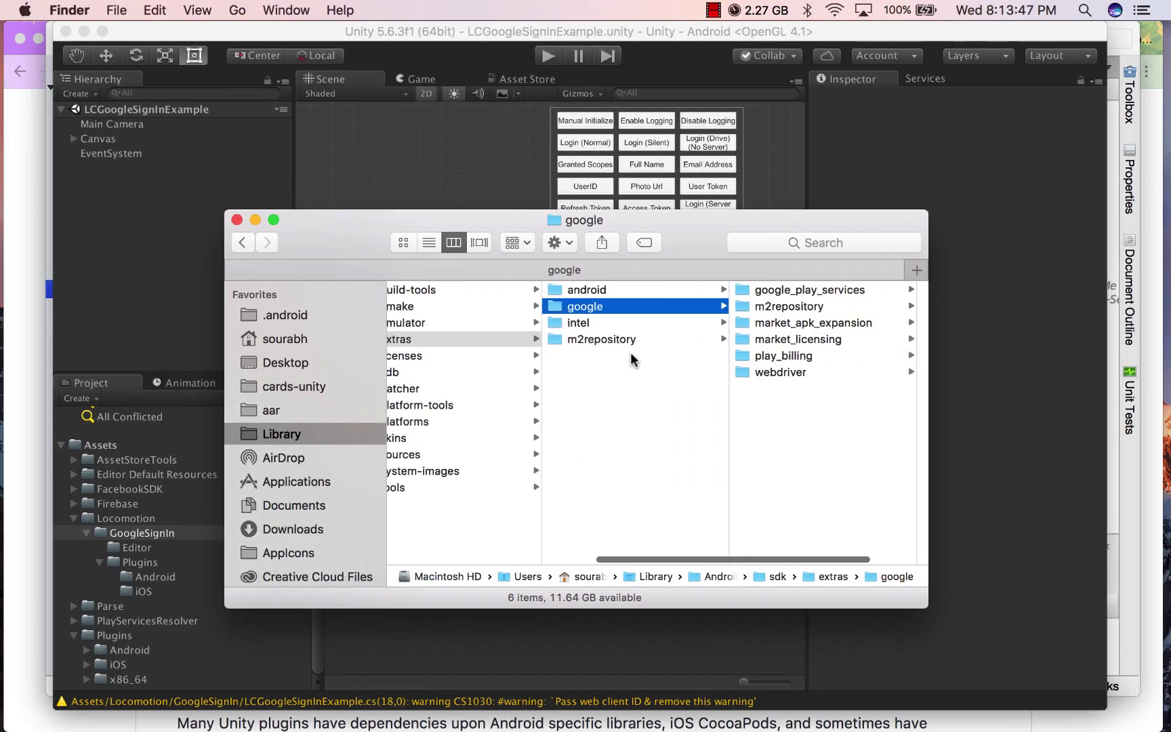
scroll(630, 359, "left", 1)
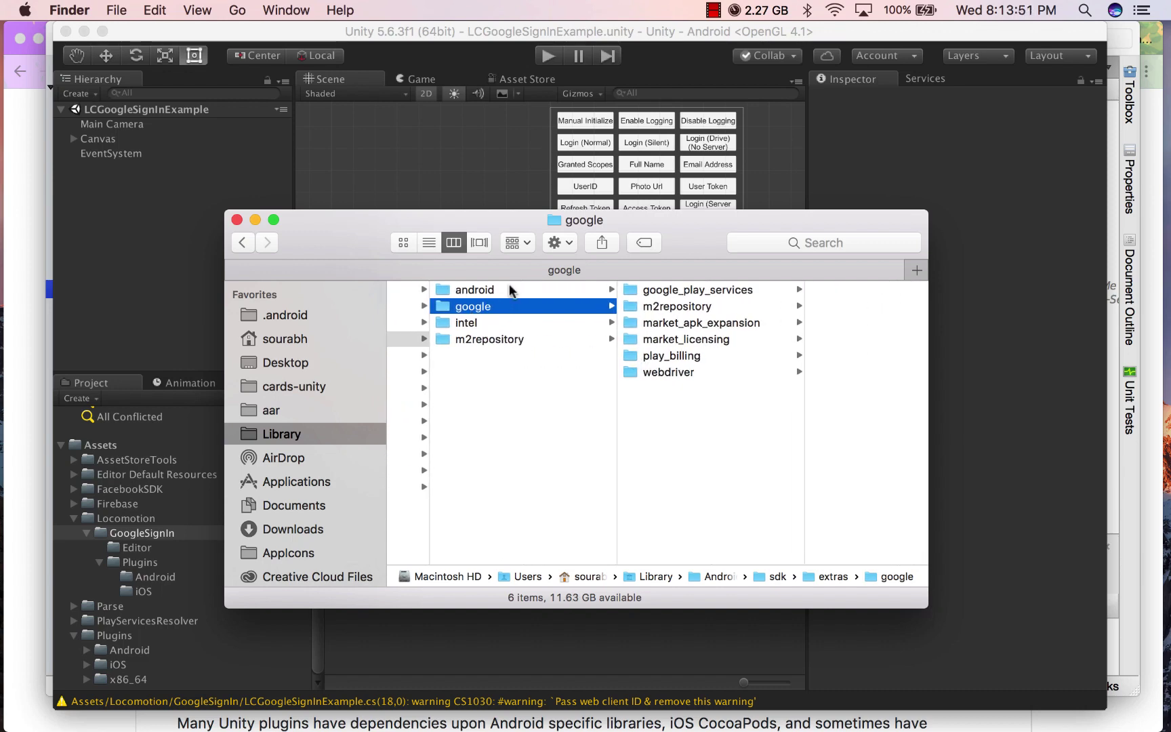
- Switch to Unity and open facebook-unity-sdk-7.10.0.unitypackage from the FacebookSDK folder as a custom package import
left_click(440, 165)
left_click(197, 9)
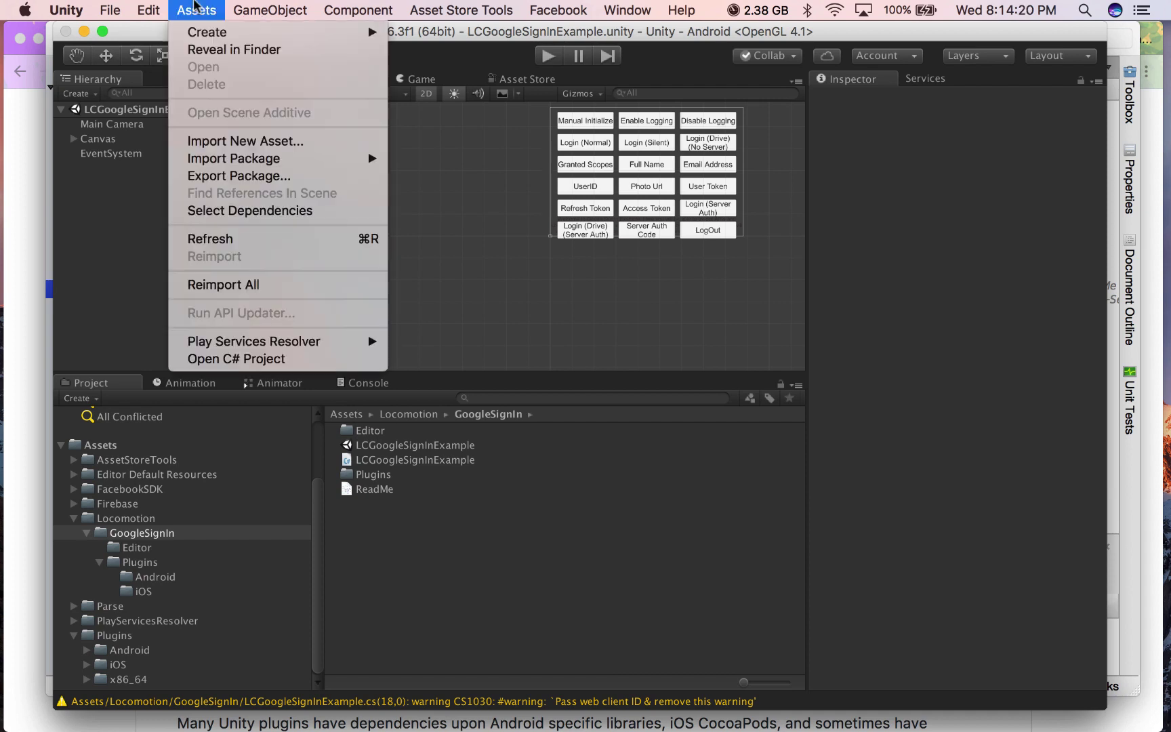
mouse_move(231, 160)
left_click(449, 159)
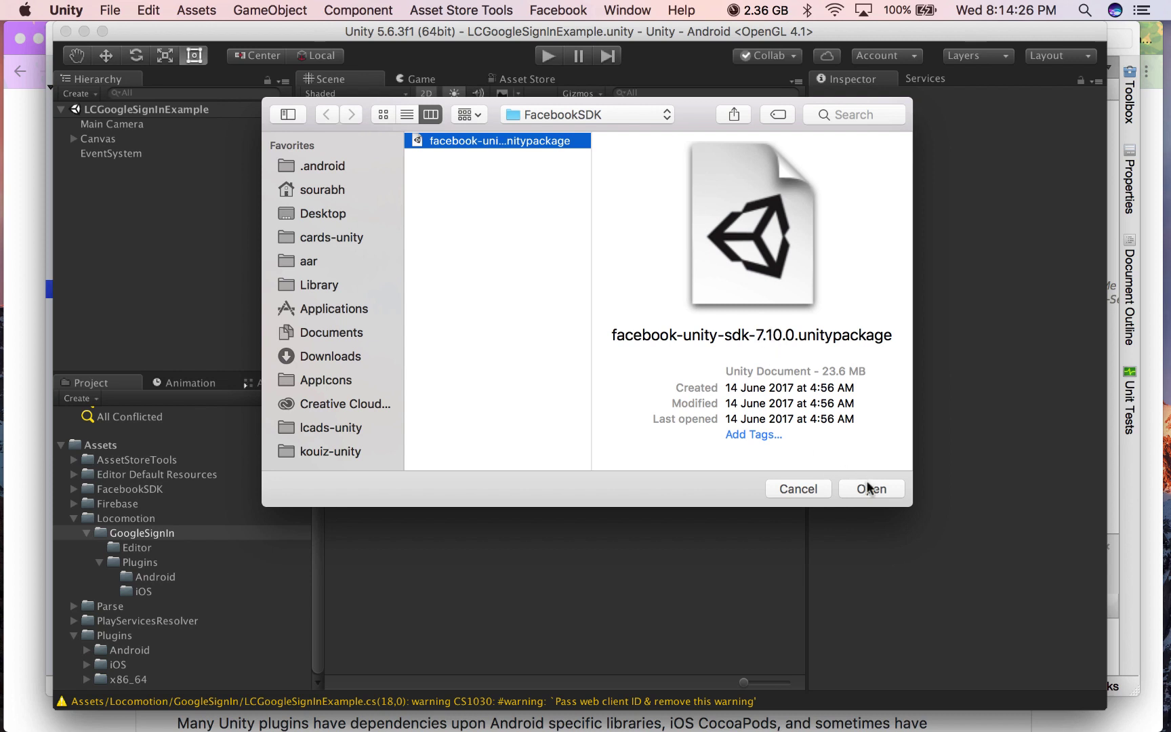
left_click(870, 488)
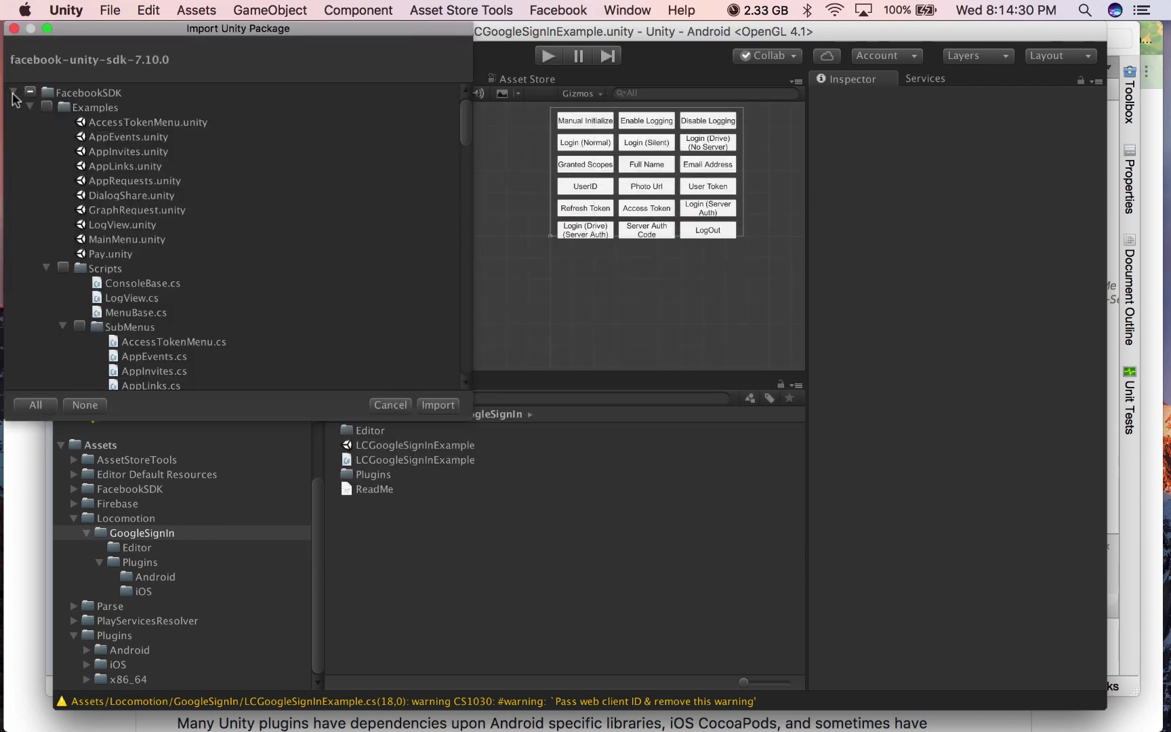
- Review the FacebookSDK files in the import list, then collapse that folder to expose PlayServicesResolver
scroll(126, 200, "down", 5)
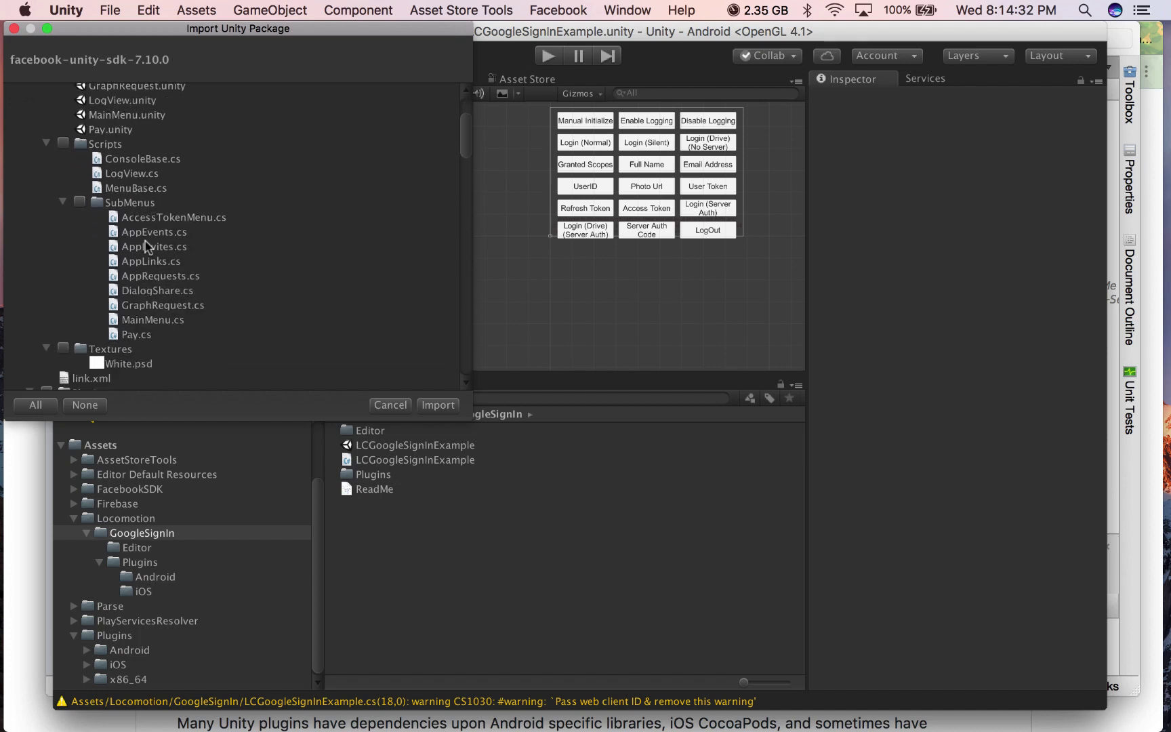
scroll(149, 303, "down", 3)
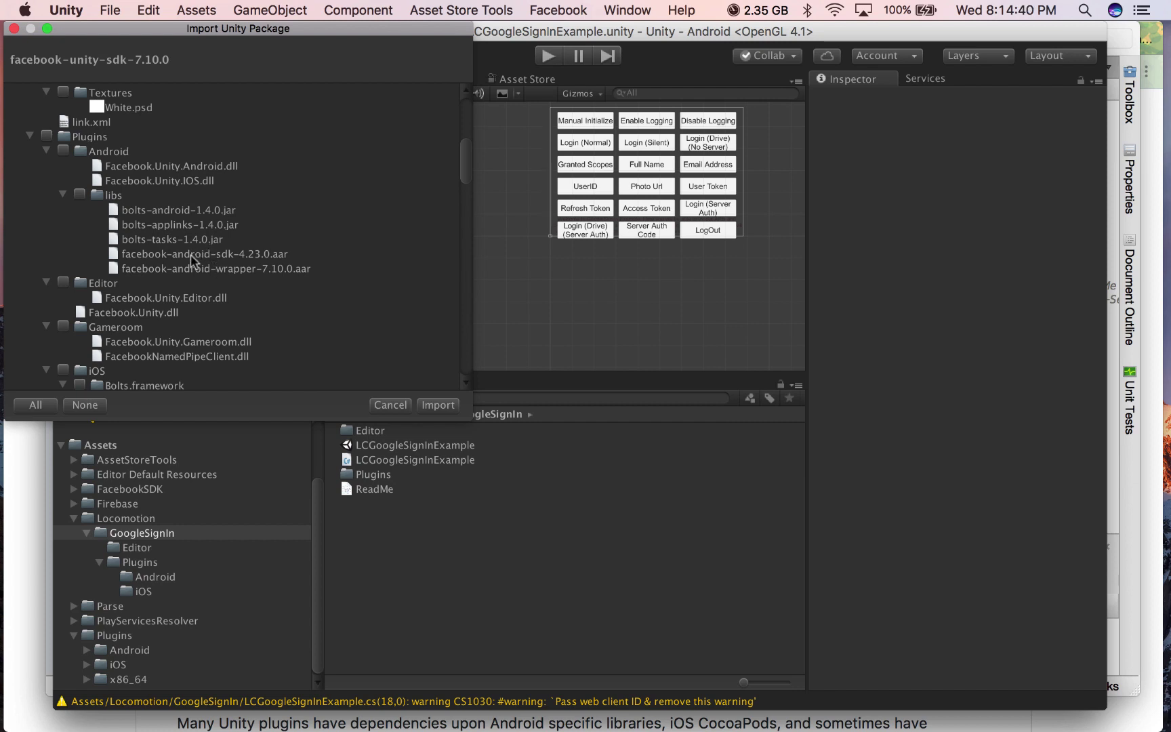
scroll(191, 256, "down", 5)
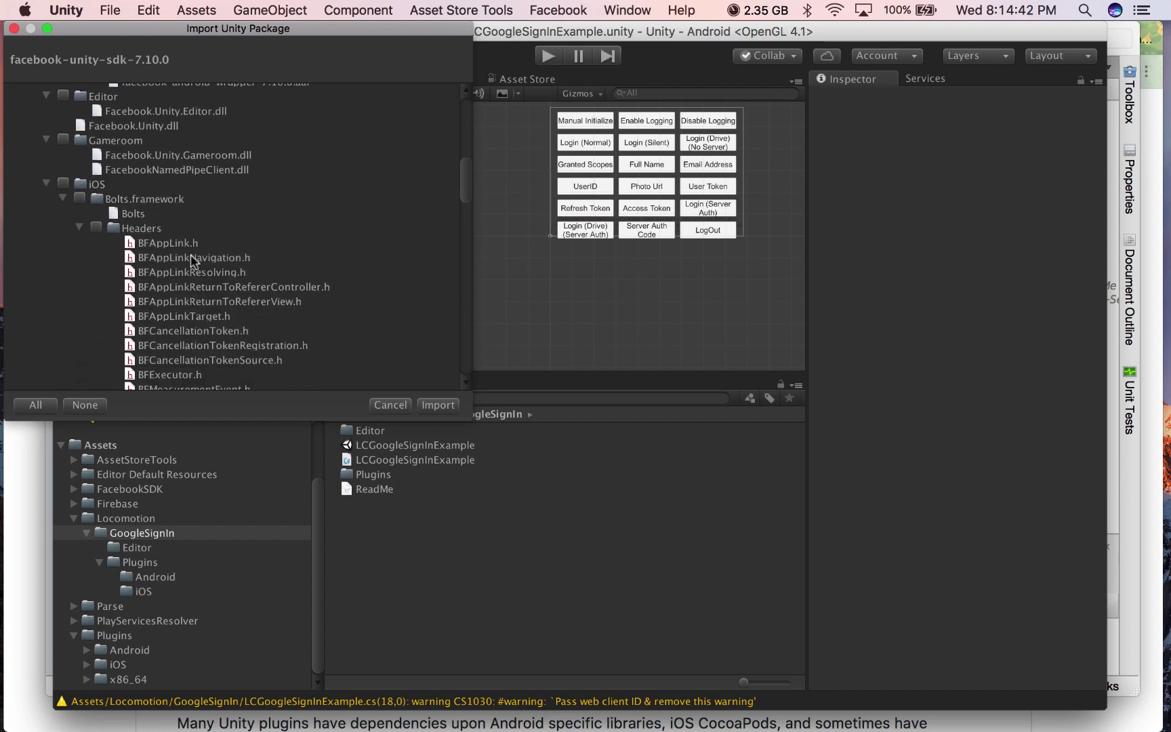
scroll(191, 254, "down", 5)
scroll(24, 143, "up", 15)
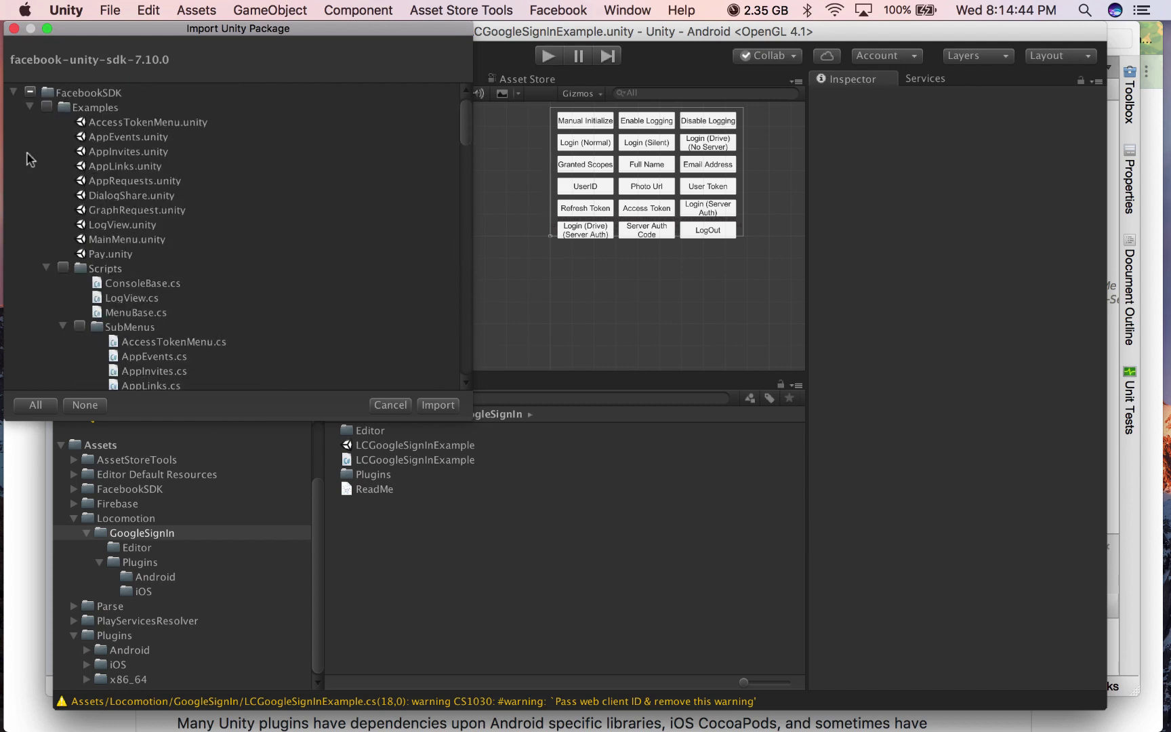
left_click(29, 107)
left_click(8, 91)
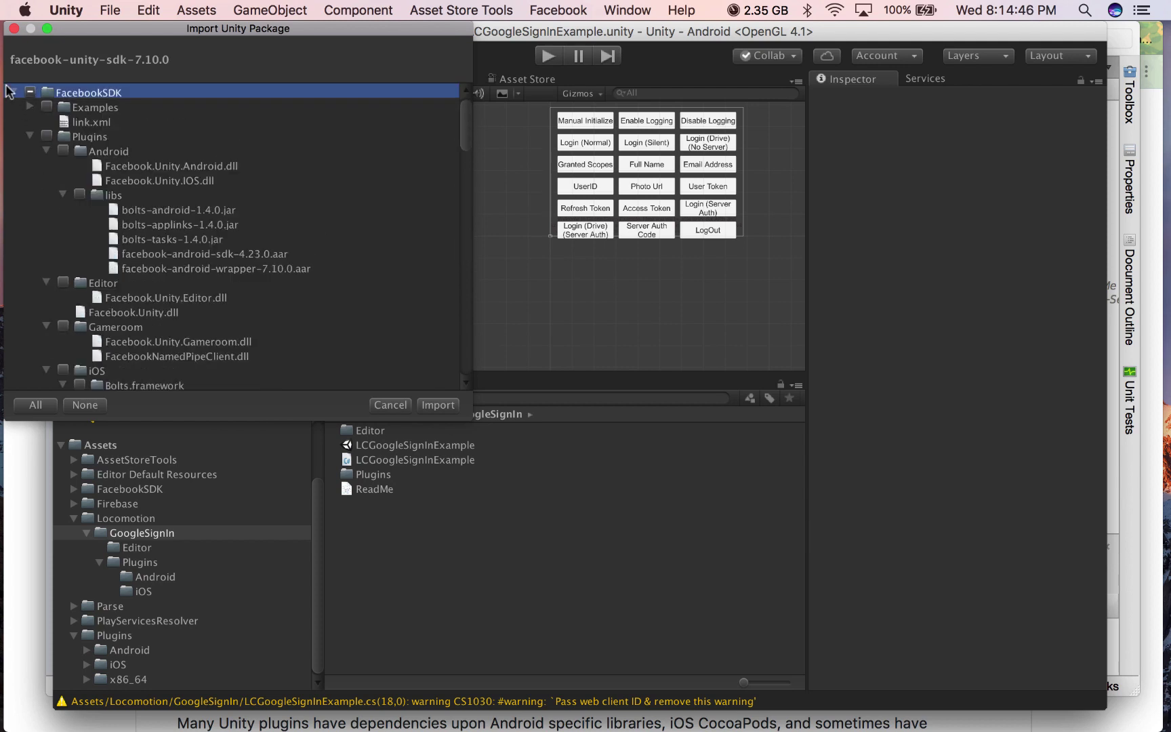
left_click(8, 90)
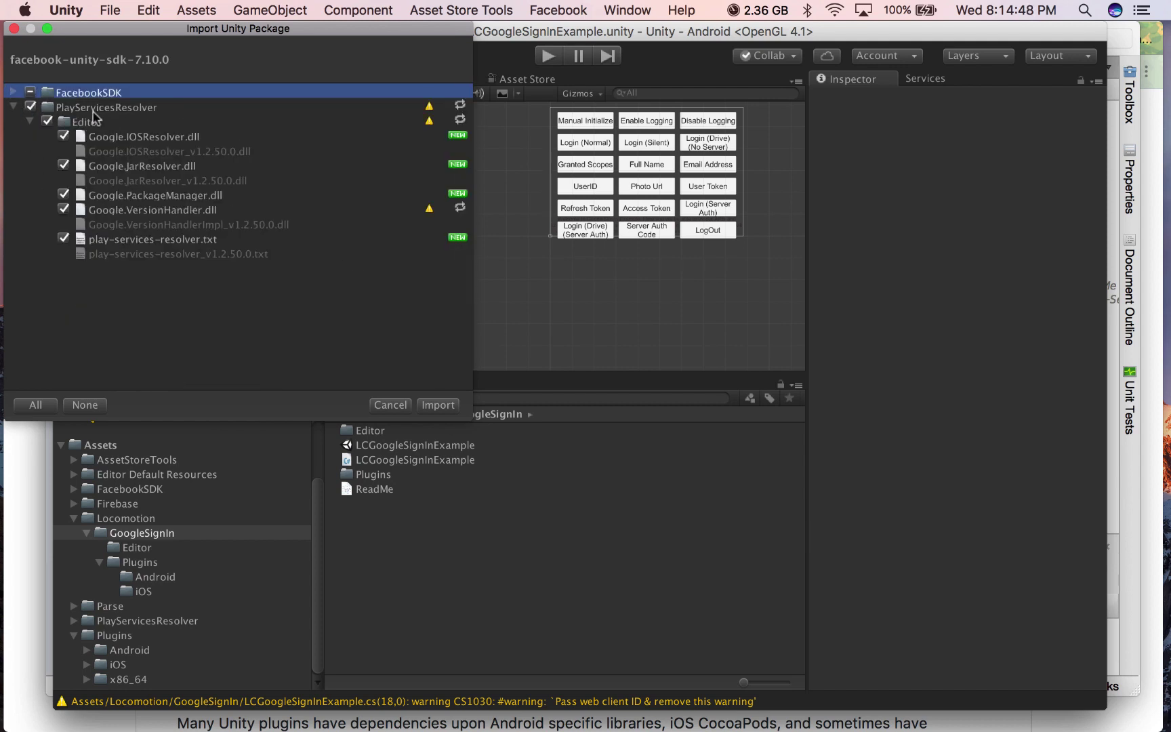
- Exclude the PlayServicesResolver folder from the Facebook package import, then cancel the import
left_click(98, 110)
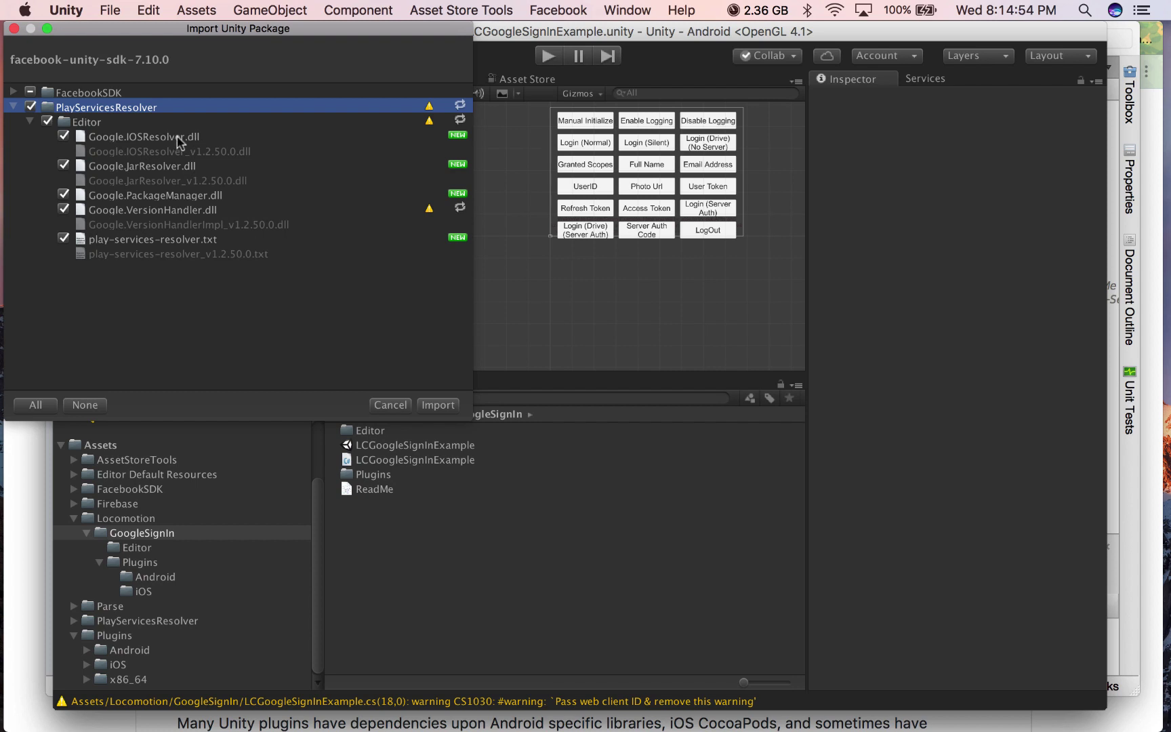
left_click(31, 108)
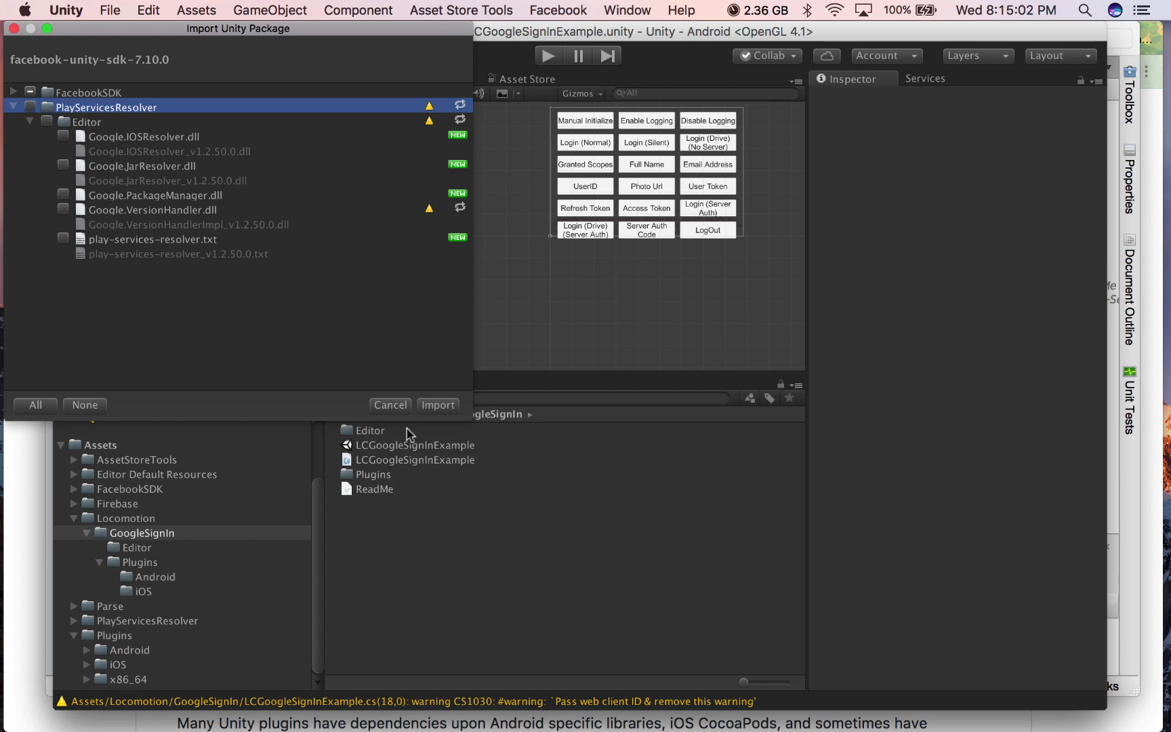
left_click(393, 406)
- Open FirebaseAnalytics.unitypackage from the firebase_unity_sdk folder as a custom package import
left_click(196, 10)
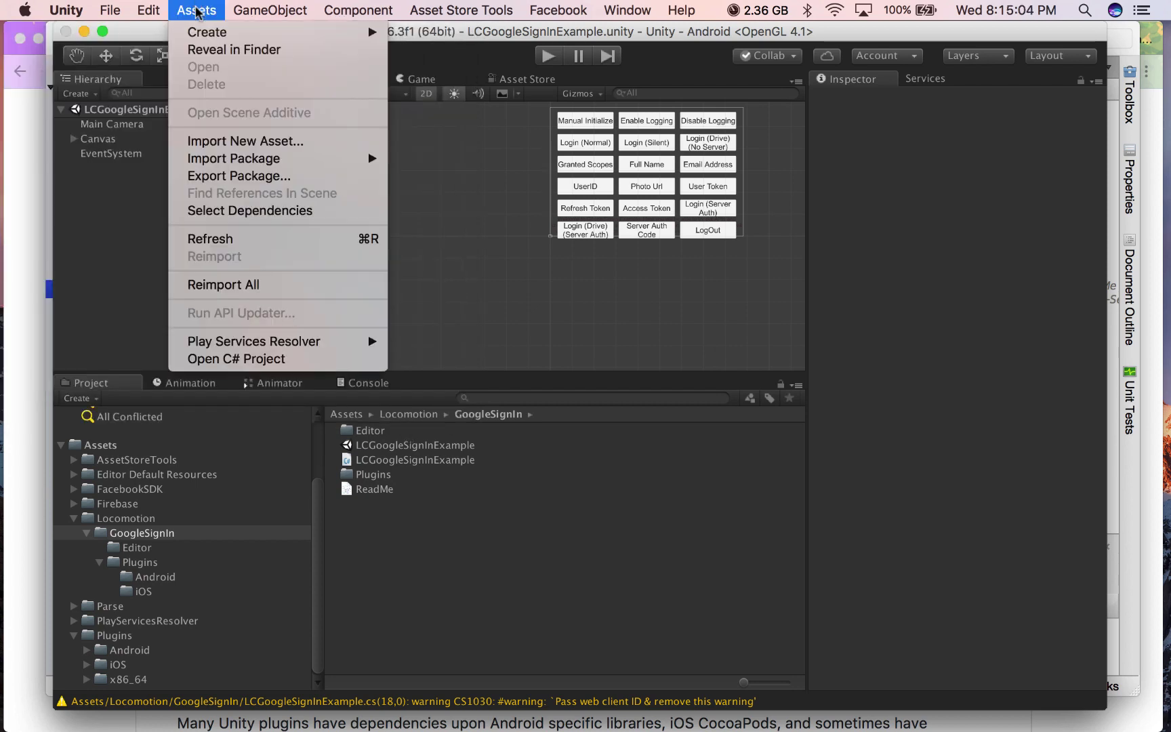
mouse_move(366, 157)
left_click(430, 166)
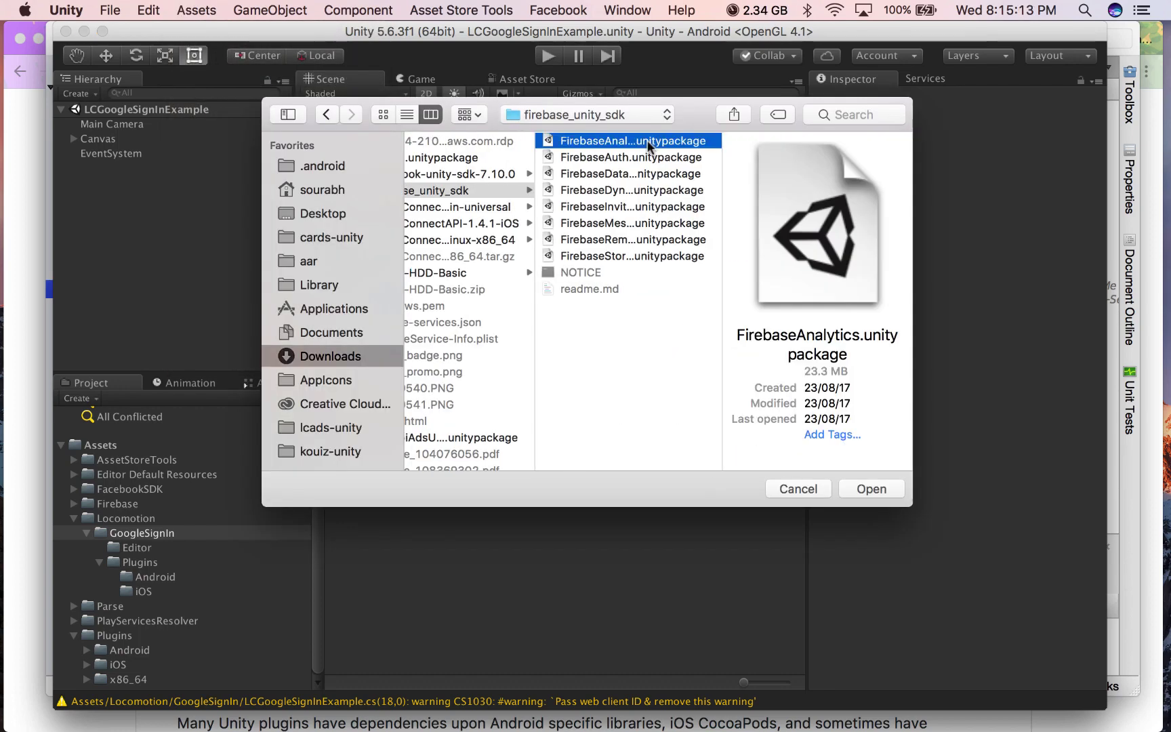
left_click(872, 489)
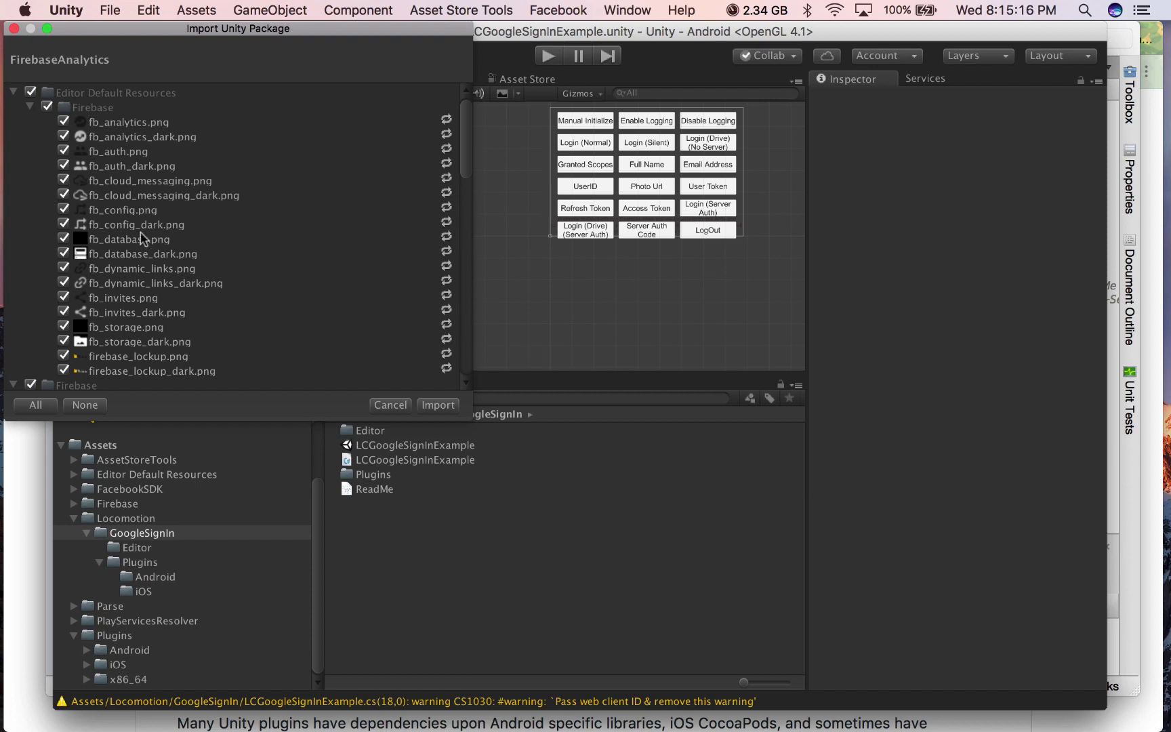
- Examine the PlayServicesResolver files included in the FirebaseAnalytics package, then cancel the import
scroll(142, 288, "down", 10)
scroll(142, 289, "up", 4)
scroll(141, 287, "down", 6)
scroll(139, 288, "down", 8)
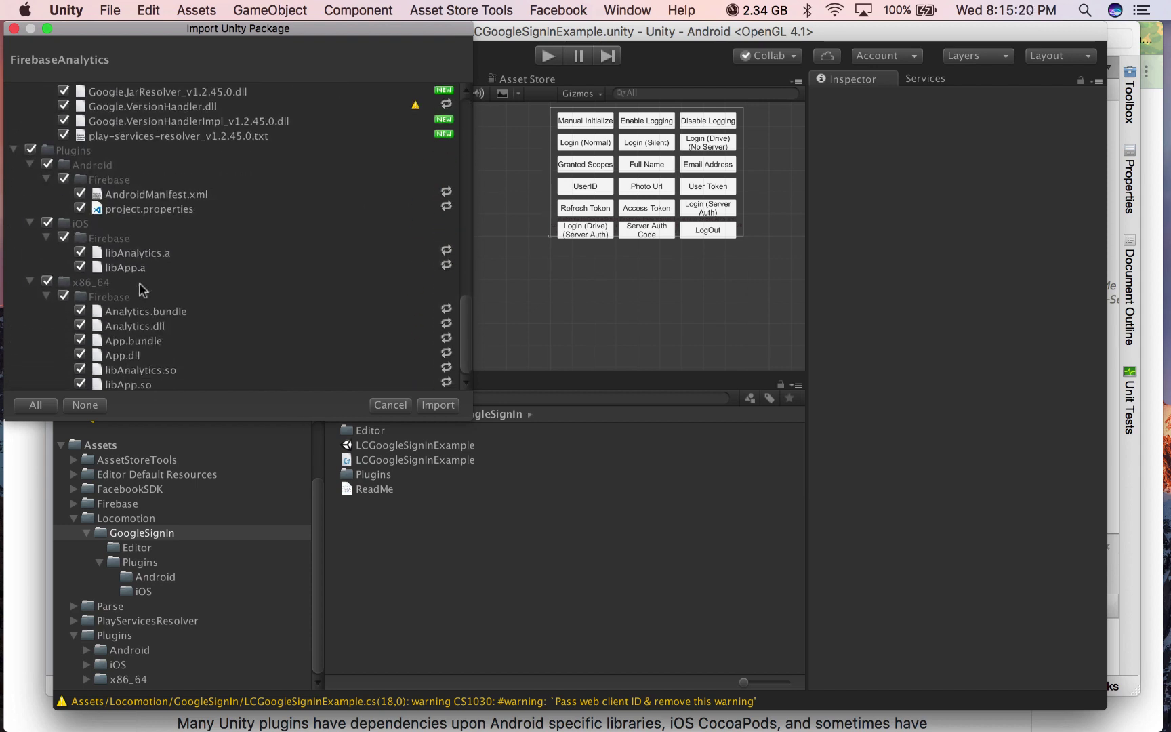
scroll(47, 204, "up", 8)
scroll(64, 248, "down", 3)
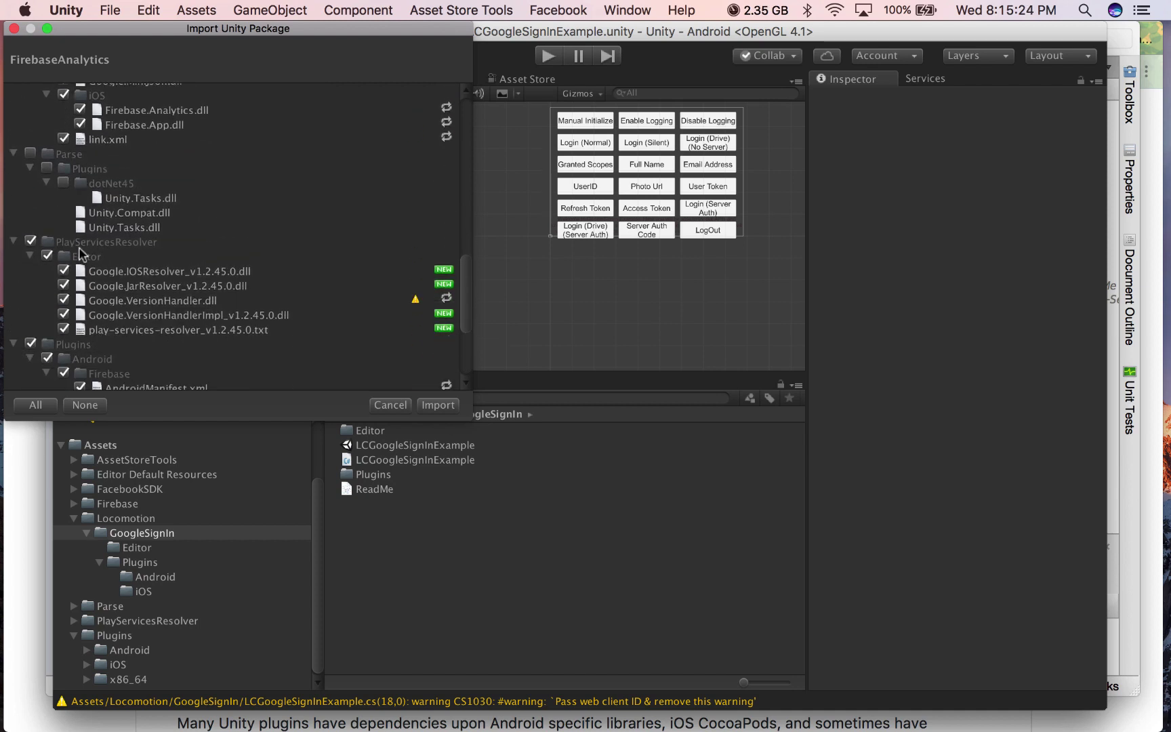
scroll(236, 284, "down", 3)
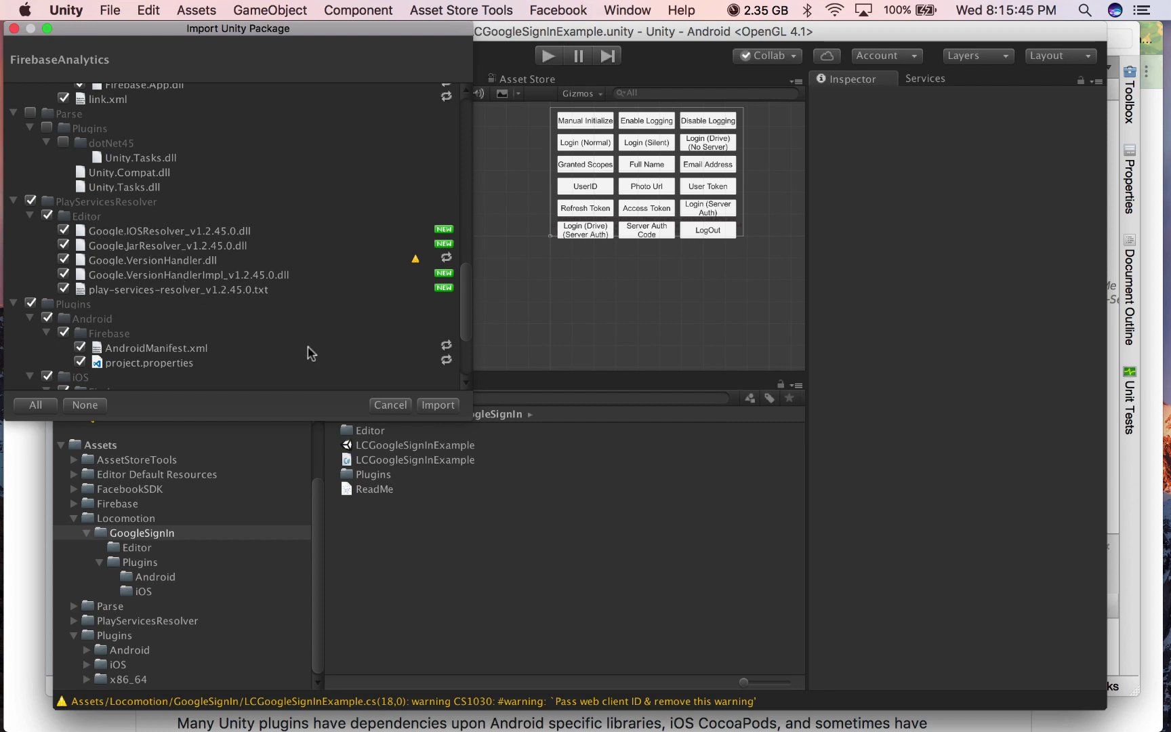
left_click(381, 406)
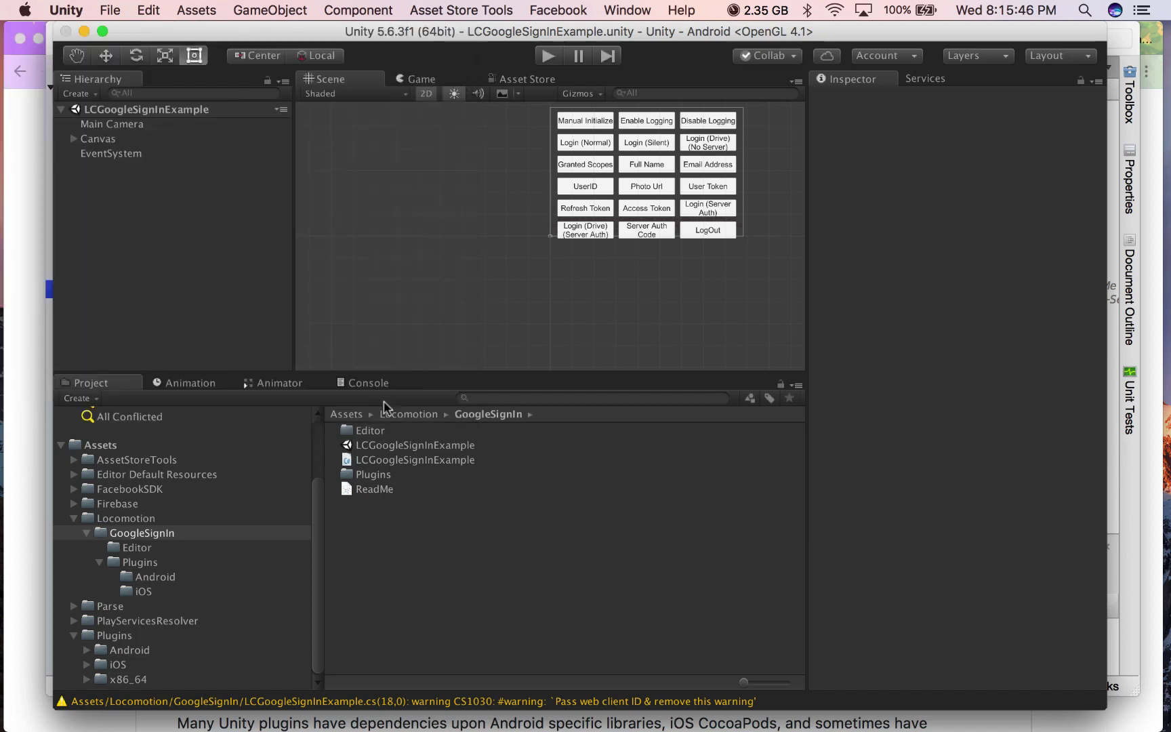
- Open the Editor folder inside PlayServicesResolver in the project's assets to view the installed resolver files
left_click(168, 621)
double_click(364, 432)
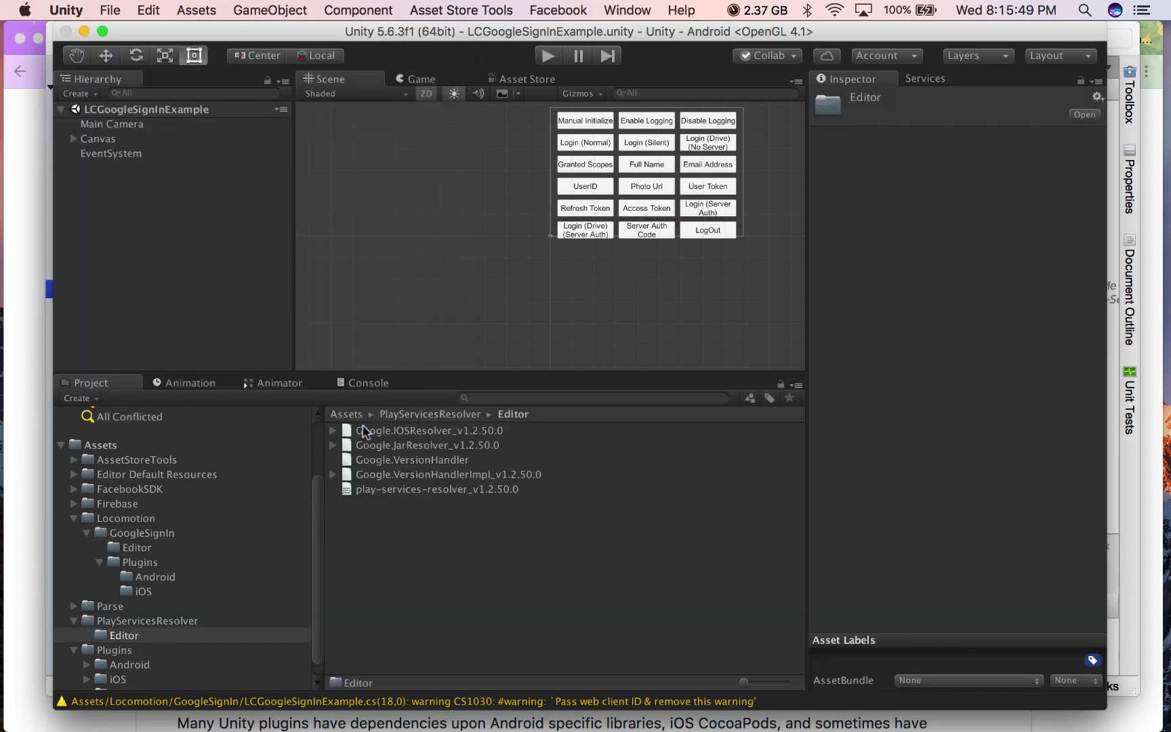
- Switch to Chrome, download play-services-resolver-1.2.52.0.unitypackage from the unity-jar-resolver repository, and return to the repository's main page
key("ctrl+Up")
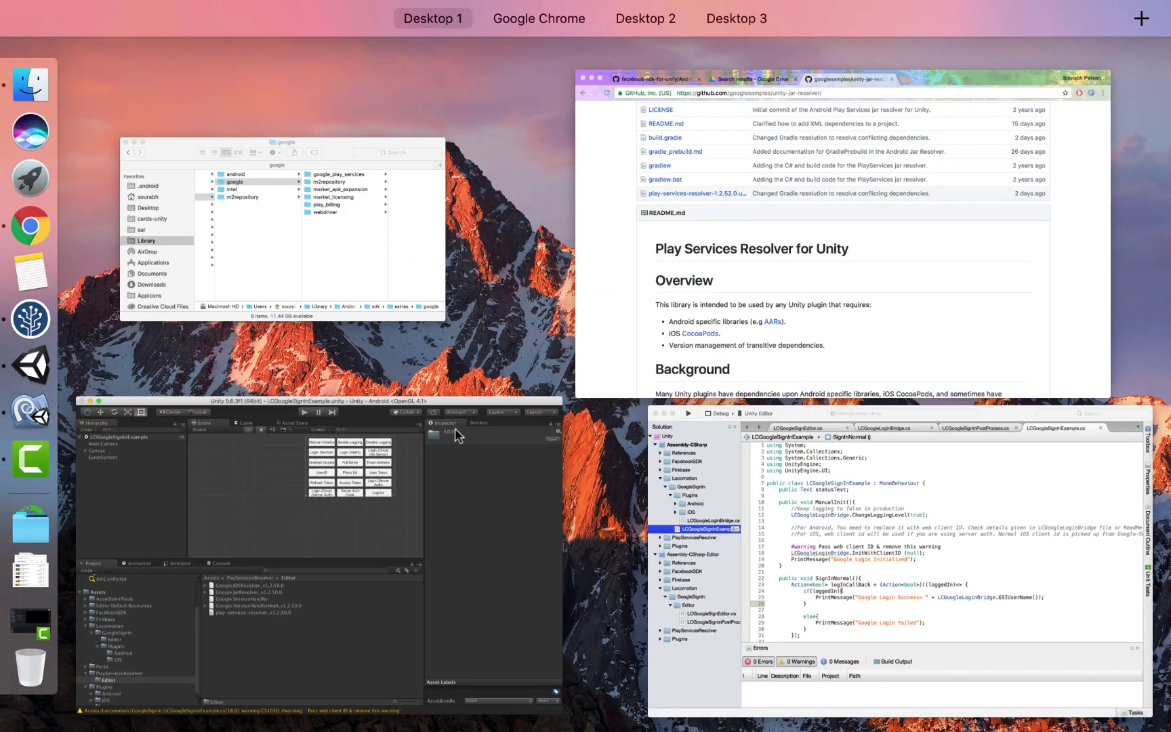
left_click(610, 305)
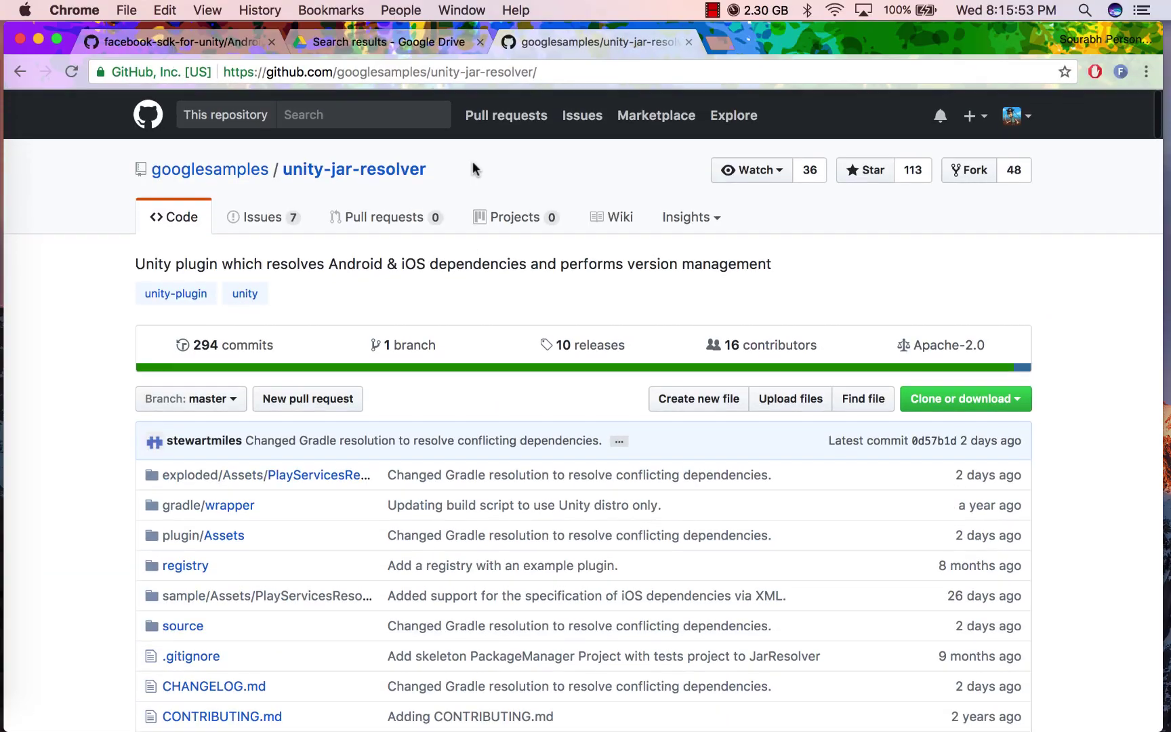
scroll(471, 312, "down", 8)
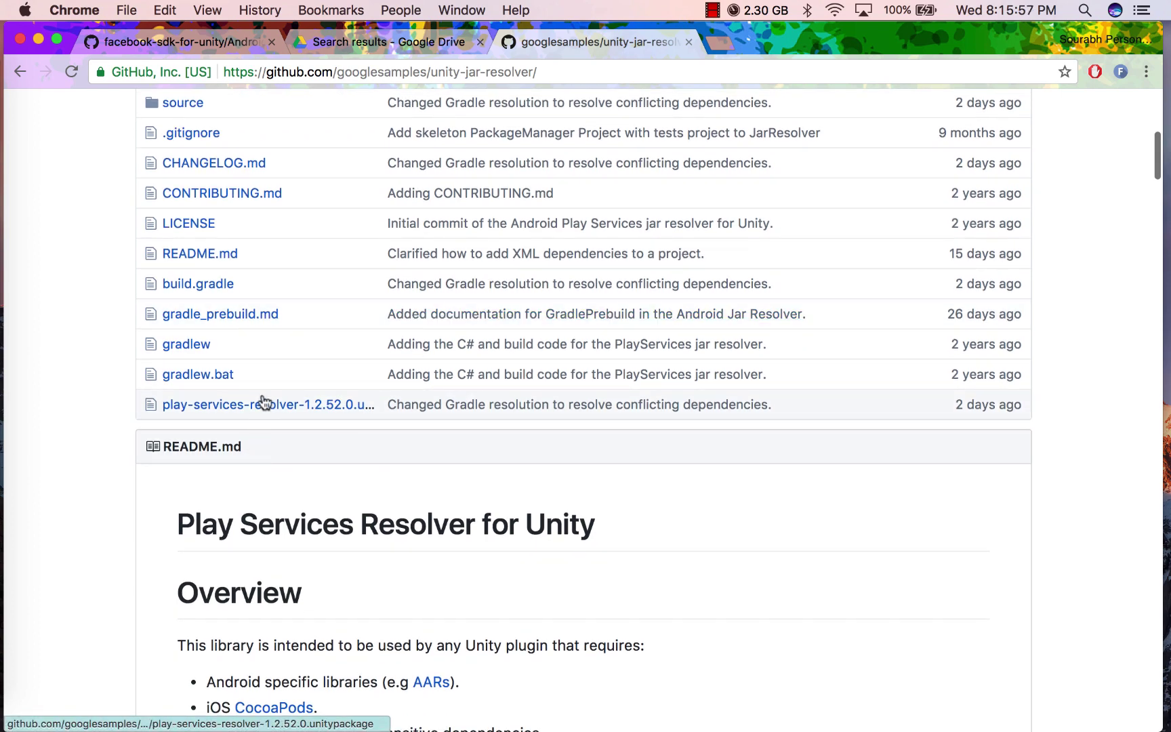
left_click(271, 406)
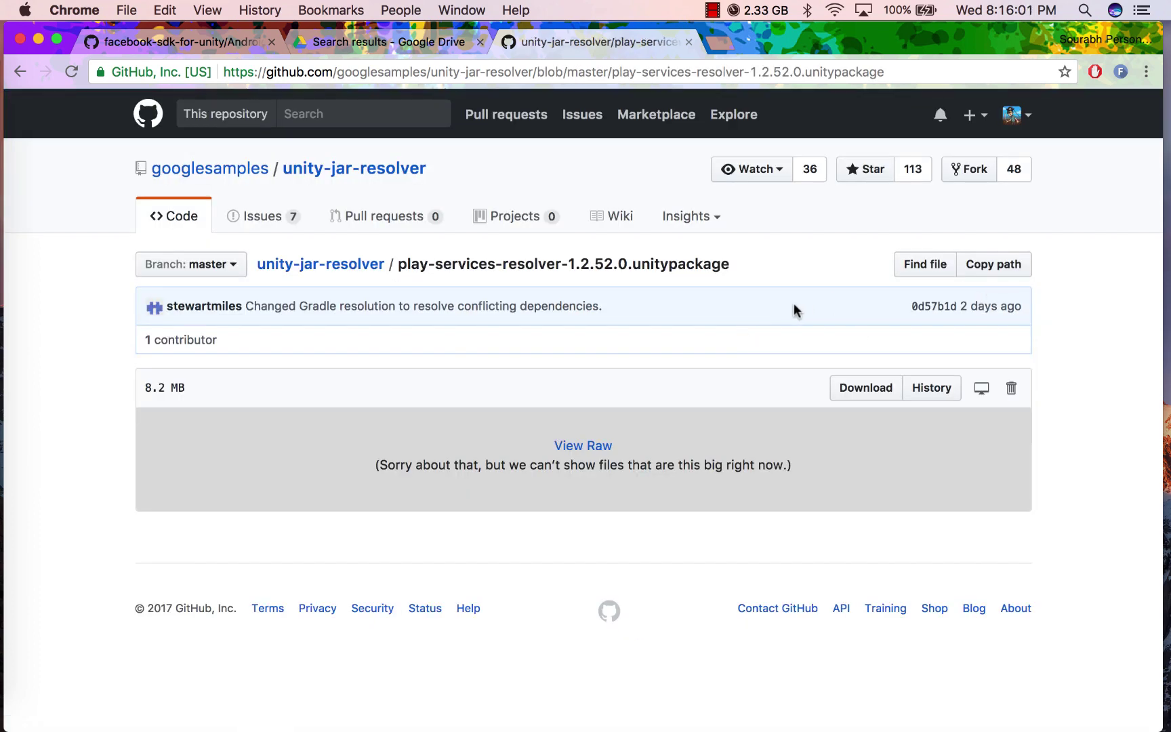
left_click(873, 388)
left_click(321, 269)
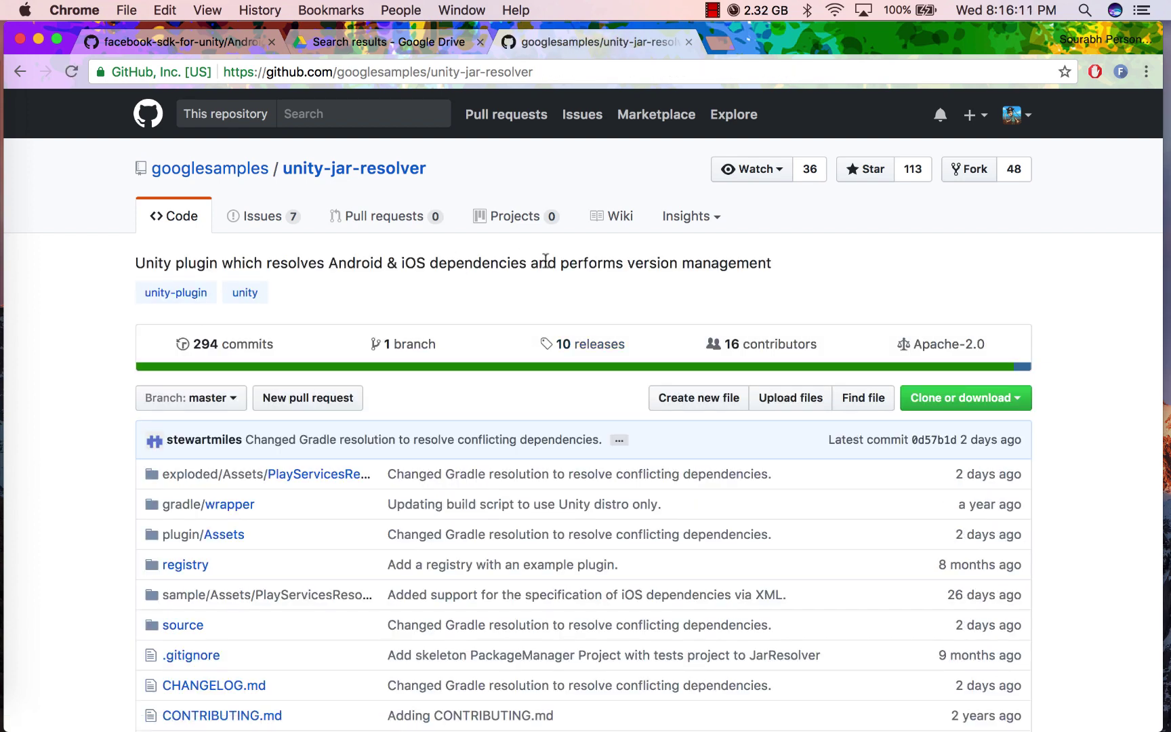
- Examine the setupDependencies method in the Facebook SDK's AndroidSupportLibraryResolver.cs on GitHub
left_click(189, 47)
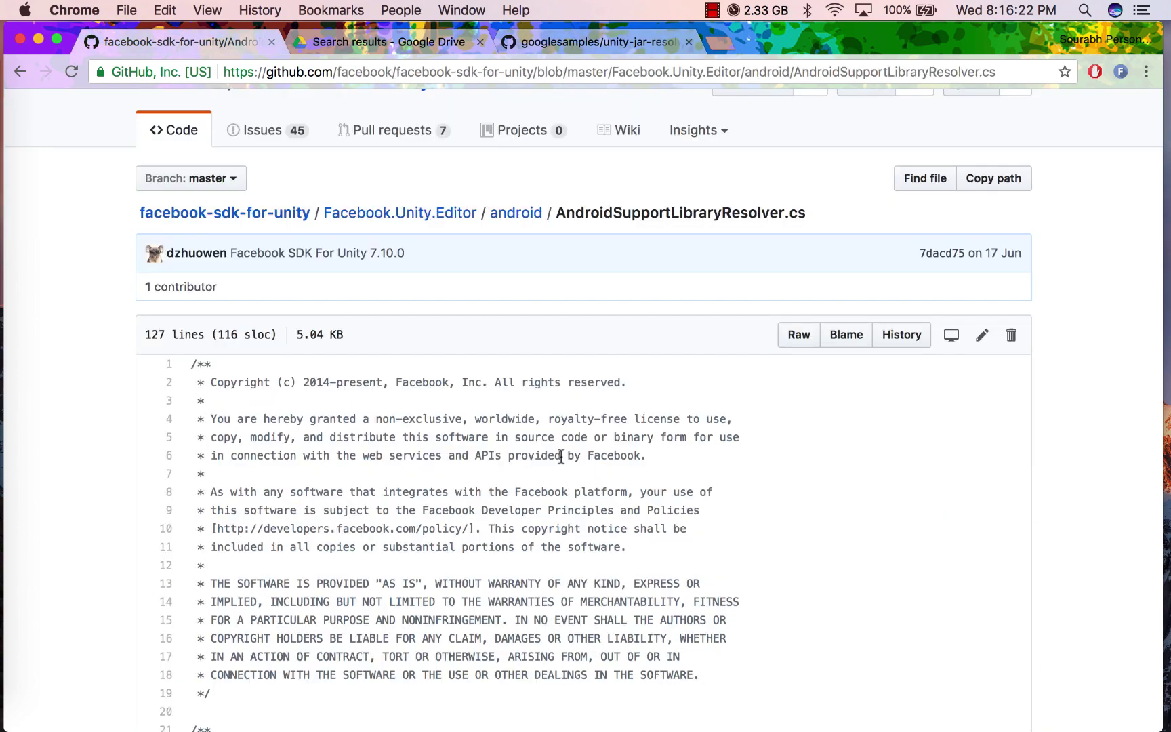
scroll(561, 457, "down", 12)
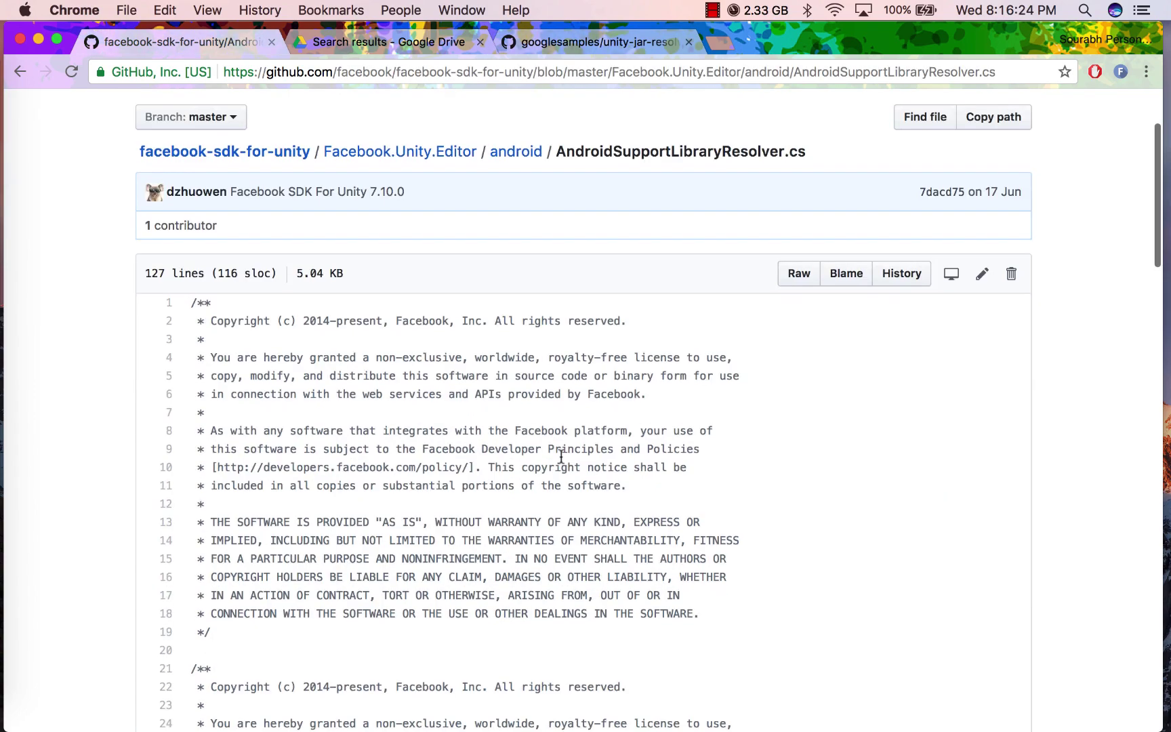
scroll(561, 457, "down", 2)
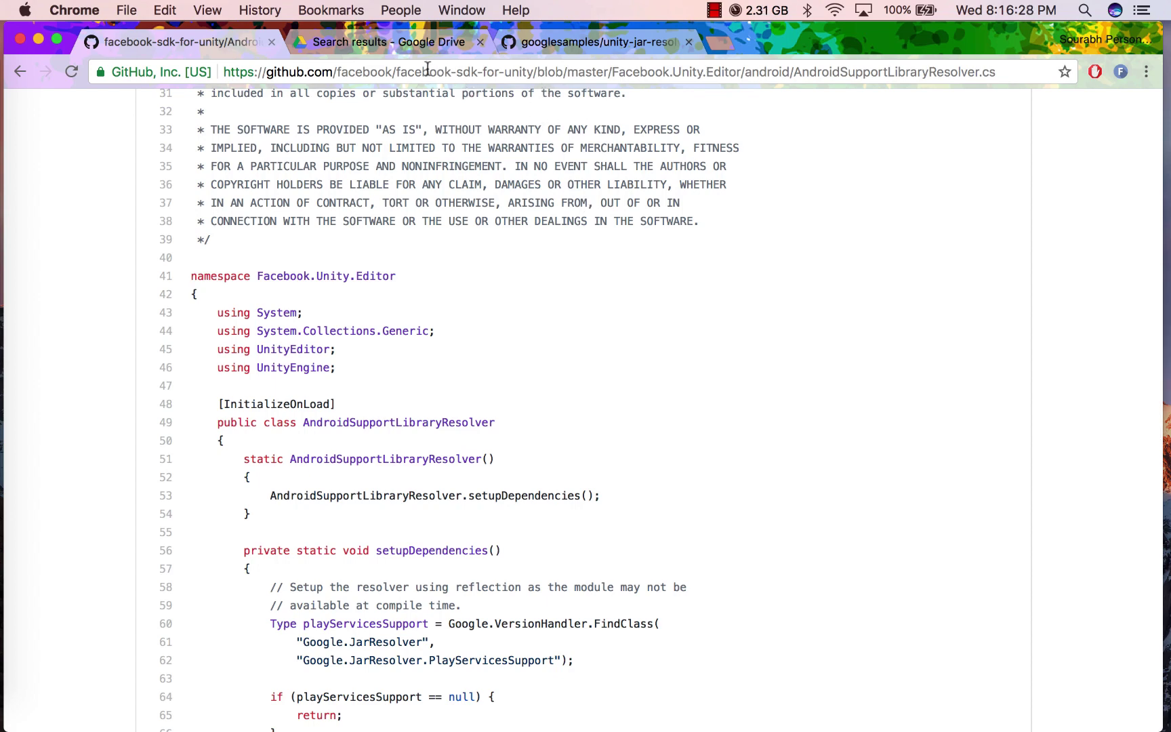
scroll(570, 343, "down", 15)
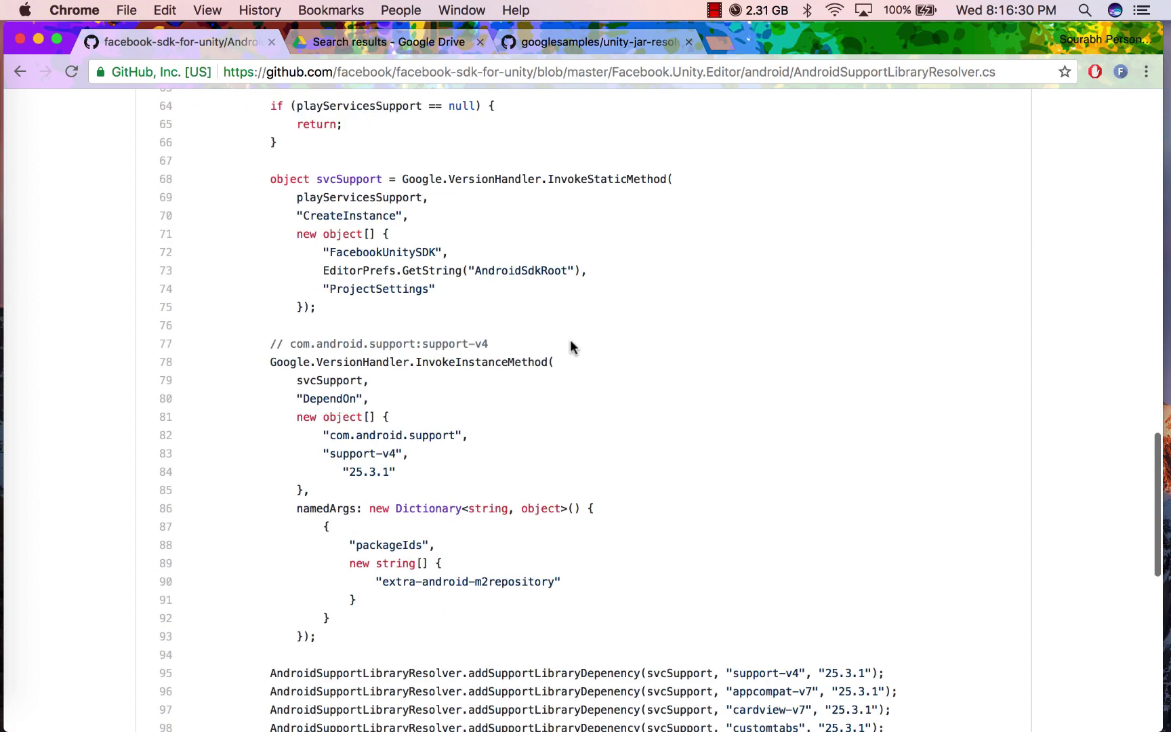
scroll(570, 346, "down", 3)
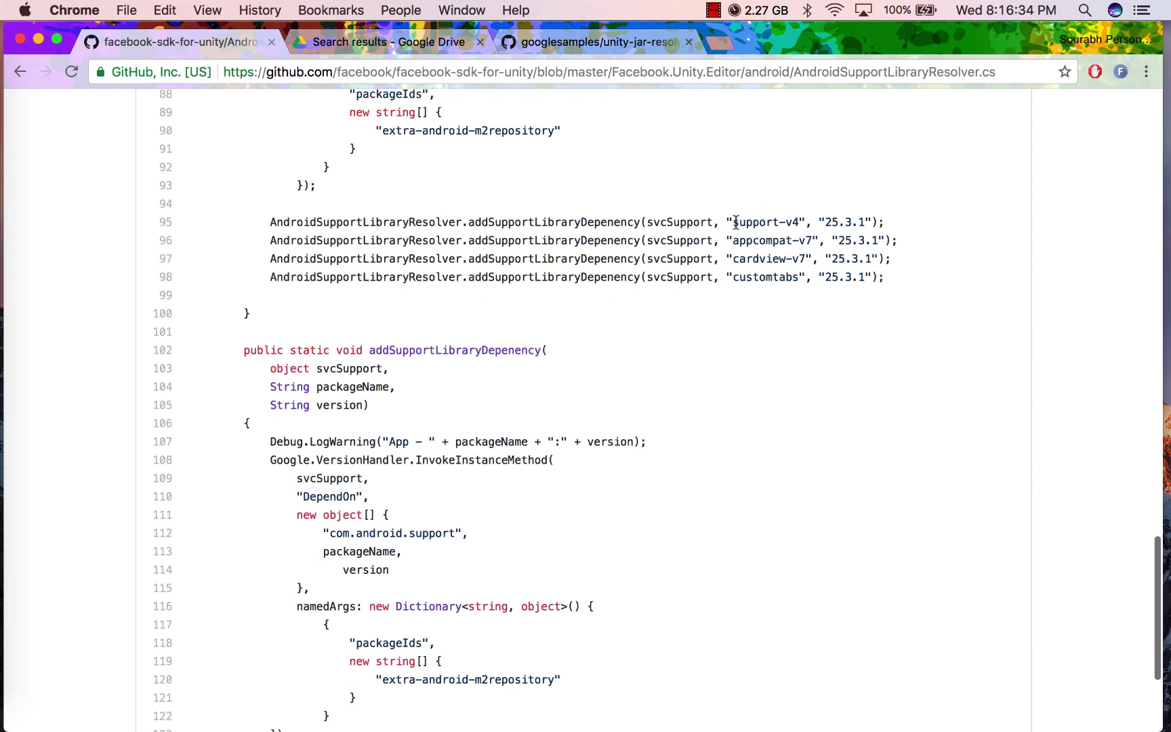
- Examine the support library names passed to addSupportLibraryDepenency, starting with support-v4, and the body of that method
left_click_drag(733, 223, 799, 216)
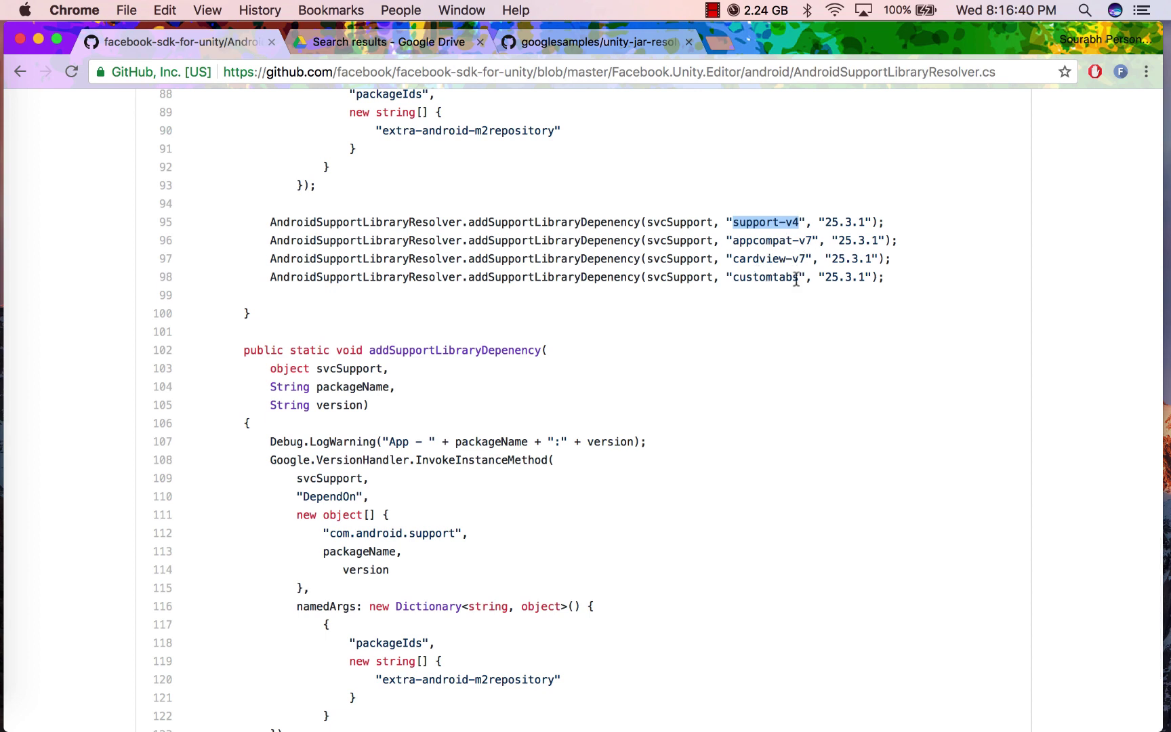
left_click(703, 335)
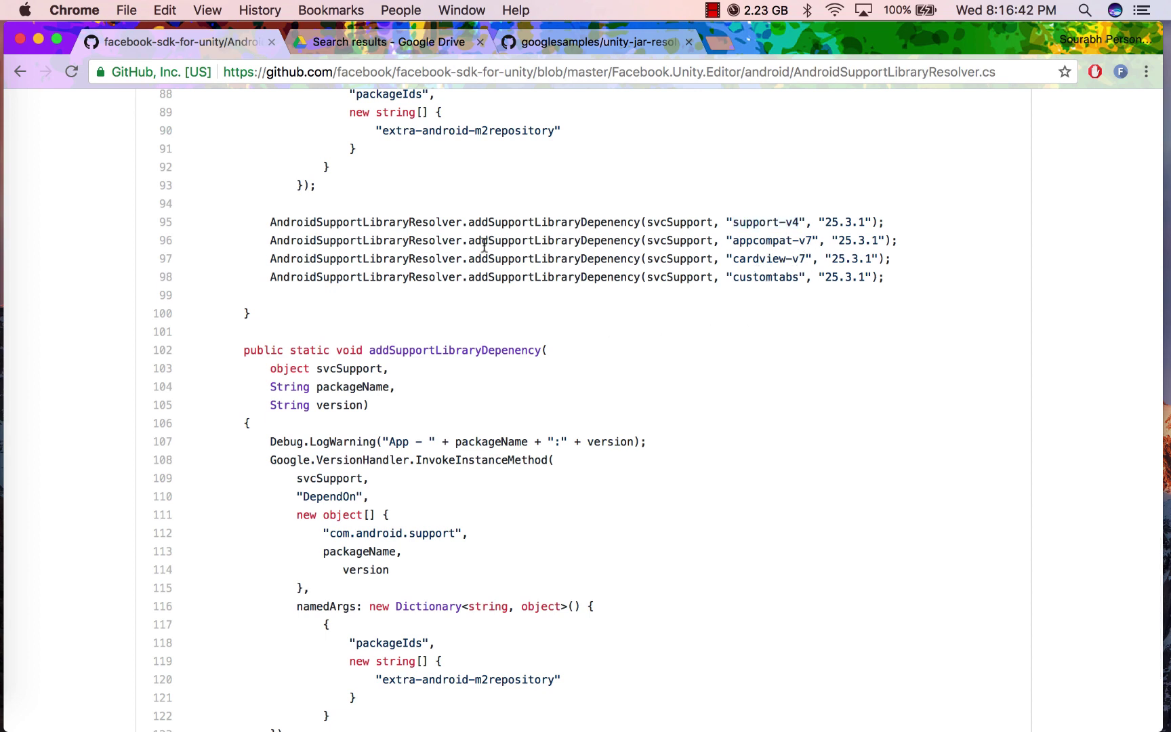
scroll(316, 399, "down", 3)
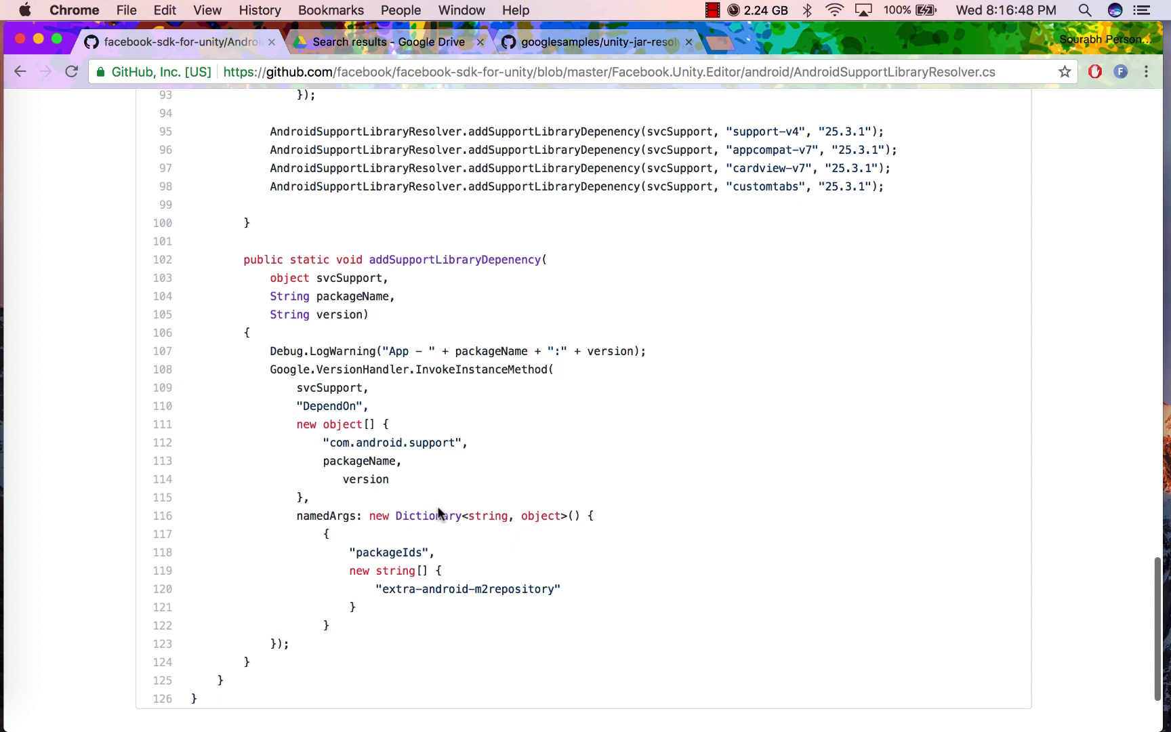
scroll(439, 513, "up", 1)
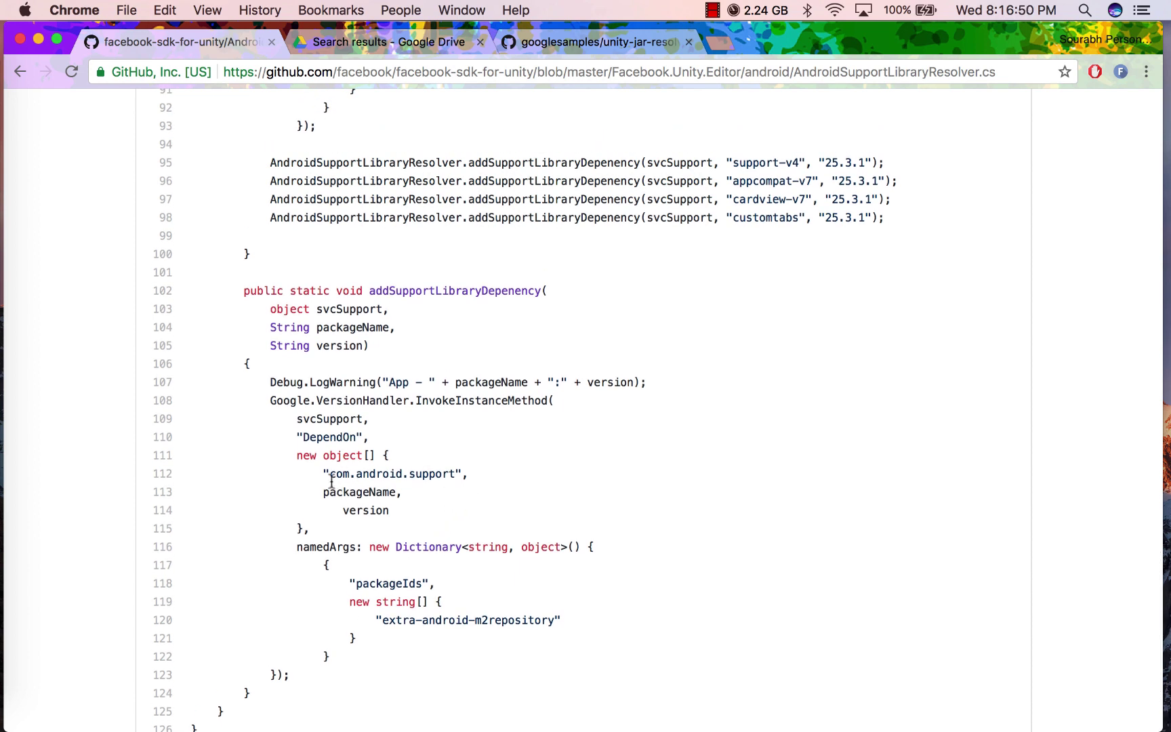
- Highlight com.android.support in the code, then switch to Finder and open extras/android/m2repository/com/android/support in the Android SDK
left_click_drag(330, 474, 457, 468)
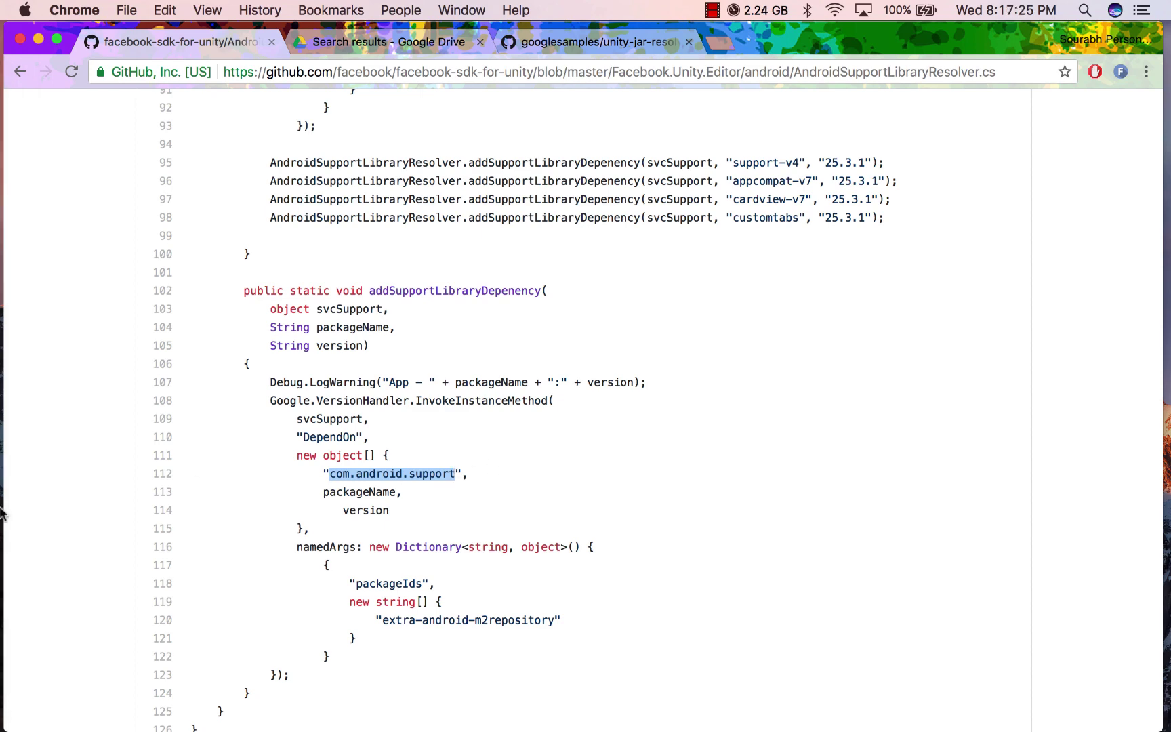
mouse_move(1, 513)
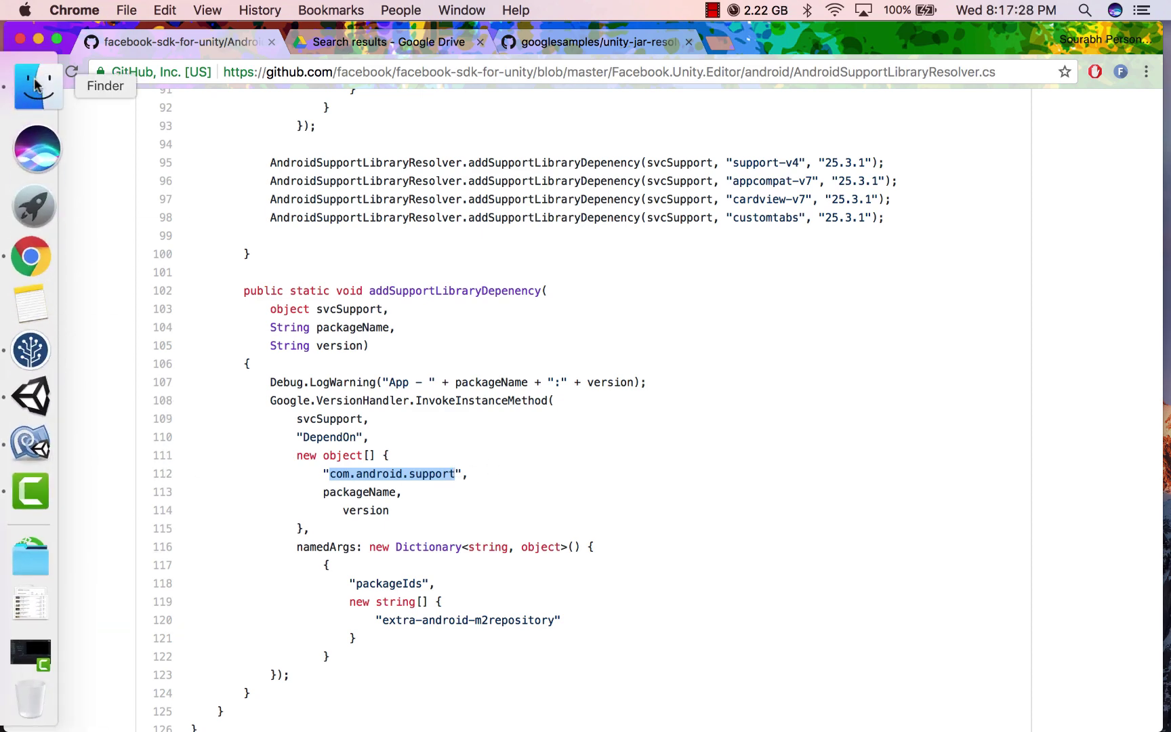
left_click(30, 54)
scroll(510, 357, "left", 5)
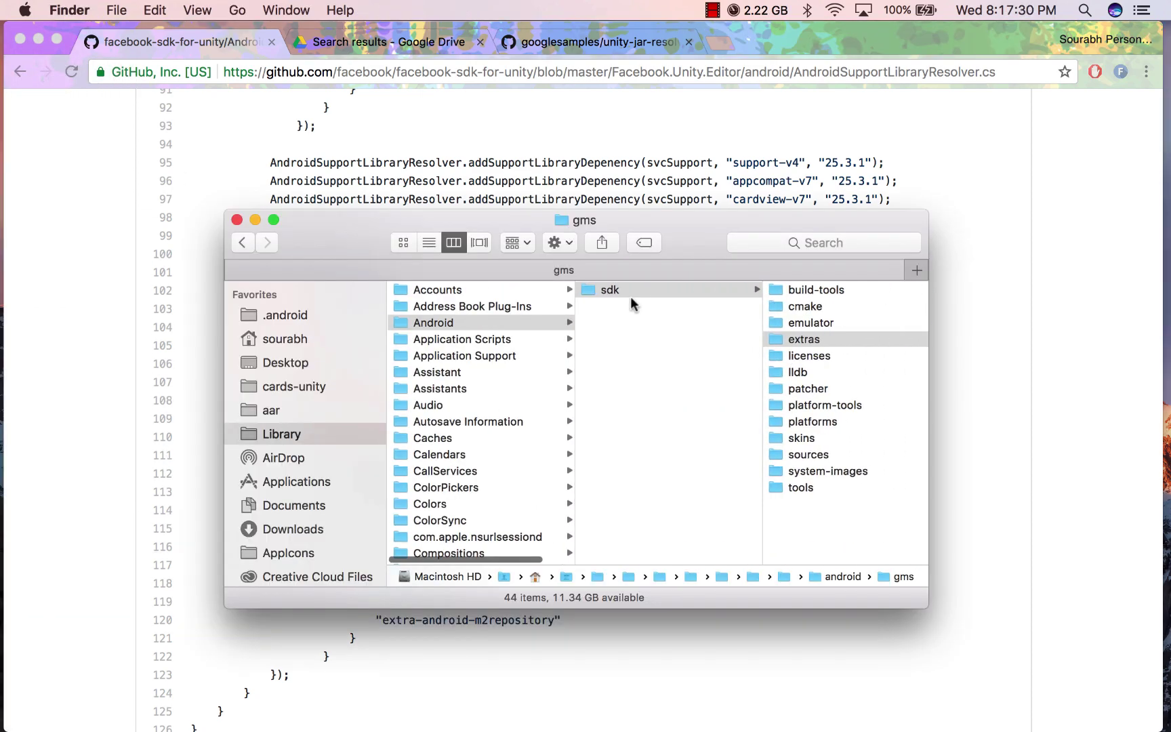
scroll(619, 333, "right", 10)
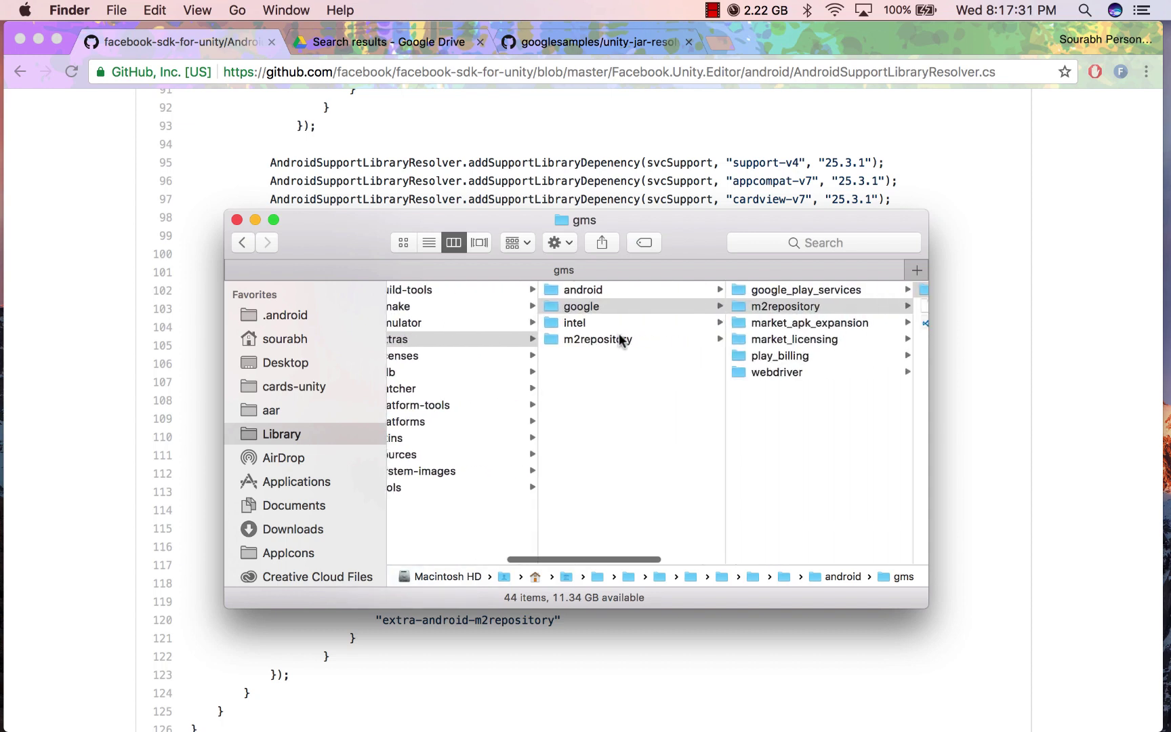
left_click(563, 288)
scroll(544, 356, "left", 5)
scroll(684, 332, "right", 5)
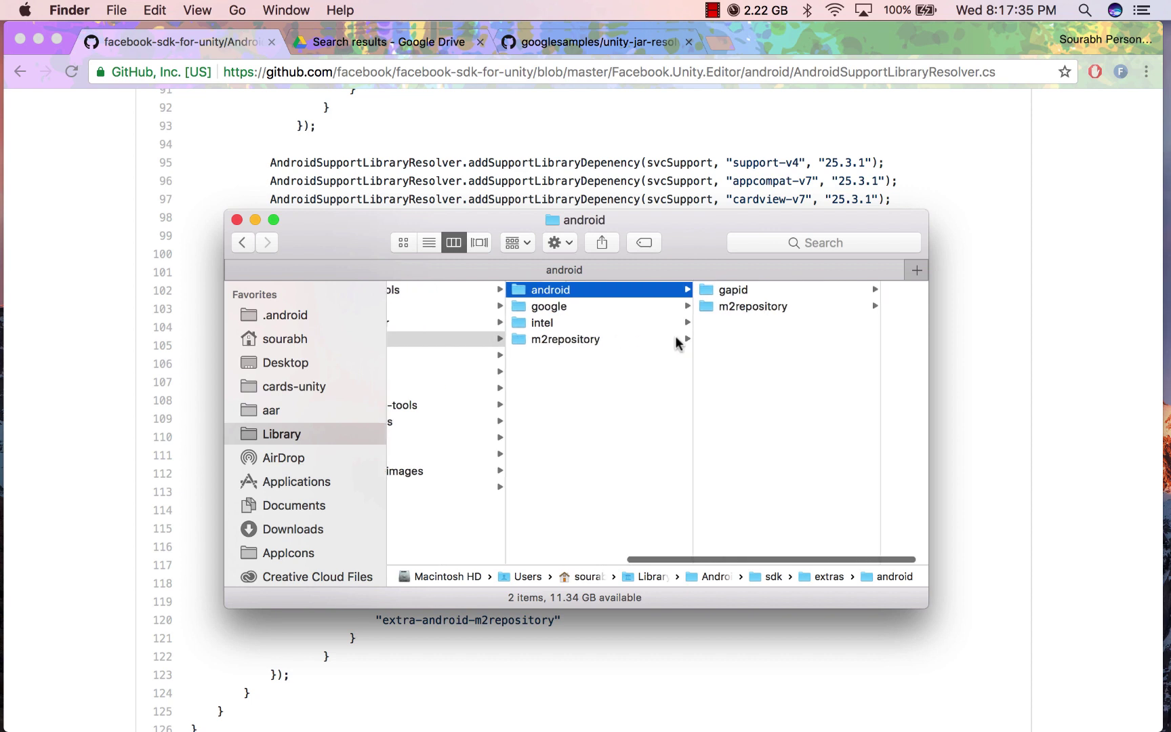
left_click(730, 306)
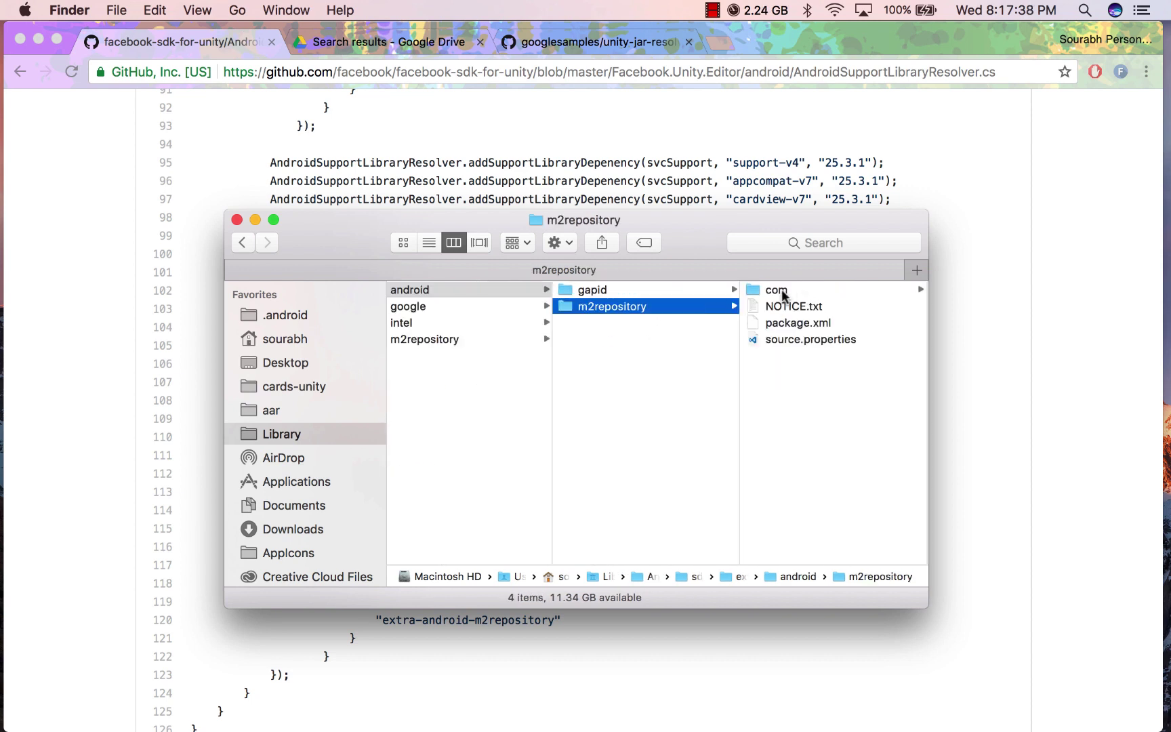
left_click(781, 290)
left_click(781, 289)
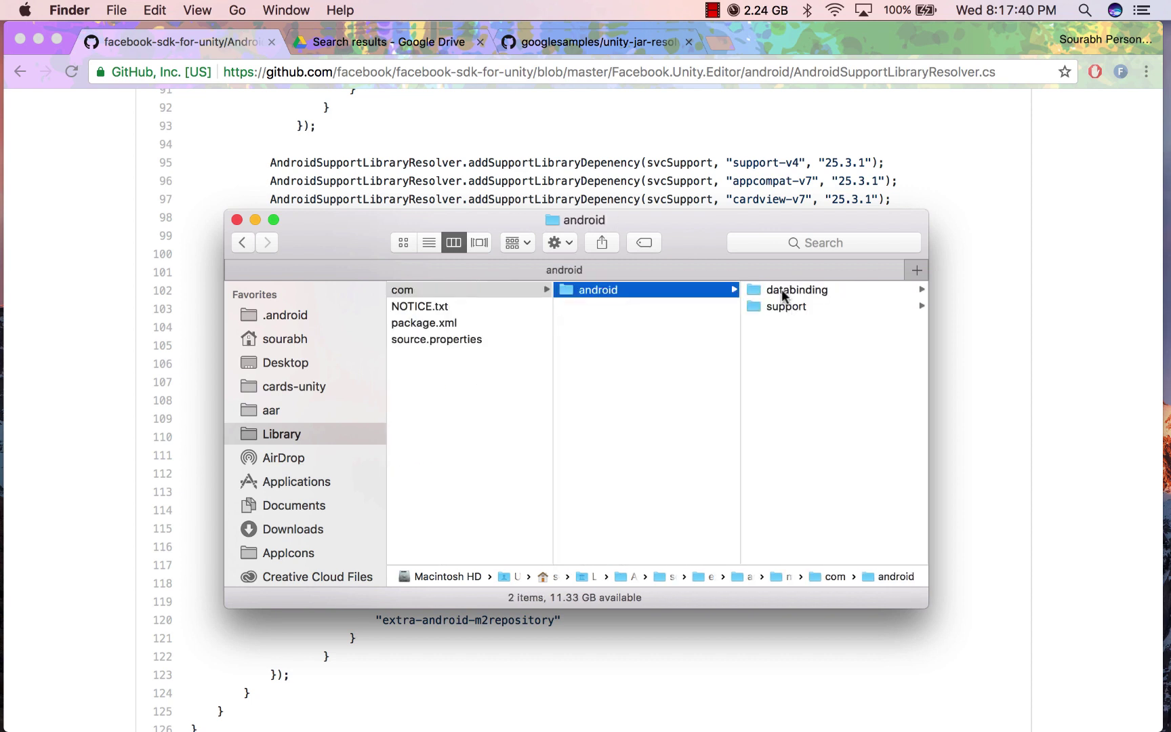
left_click(780, 312)
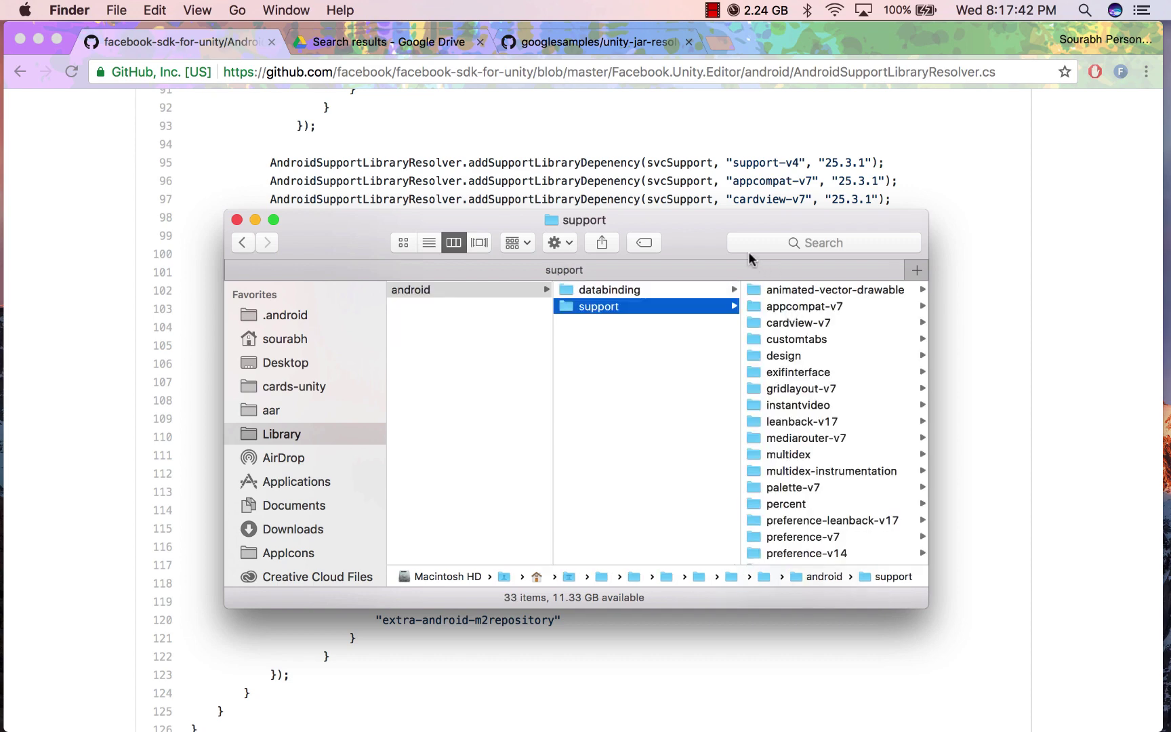
- Compare the support library folders with the names in the code and examine the versions inside appcompat-v7
left_click_drag(744, 247, 437, 256)
scroll(548, 488, "down", 10)
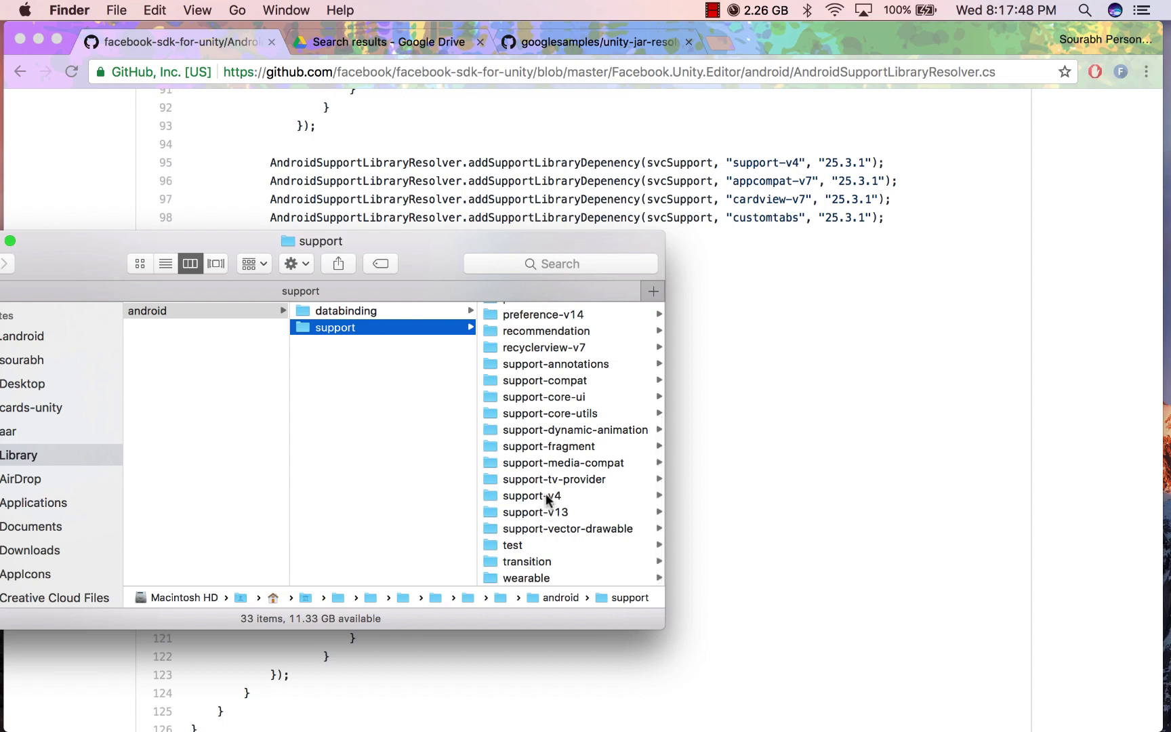
scroll(546, 492, "up", 10)
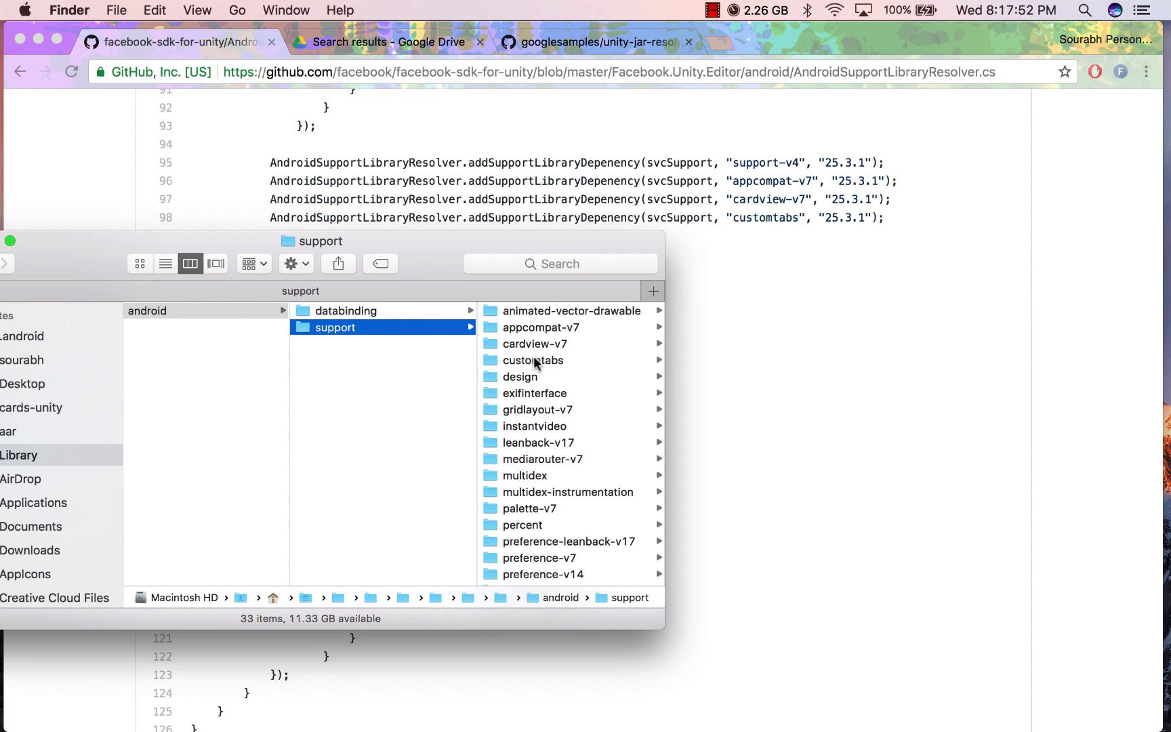
left_click(546, 327)
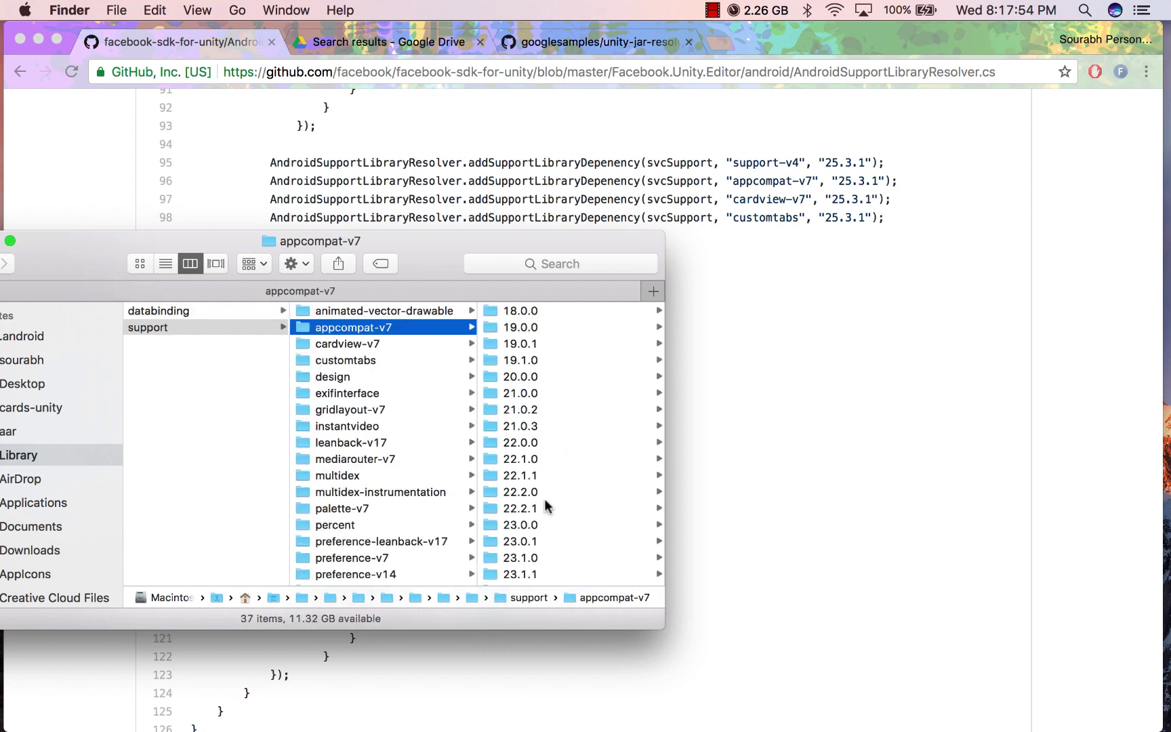
scroll(546, 505, "down", 10)
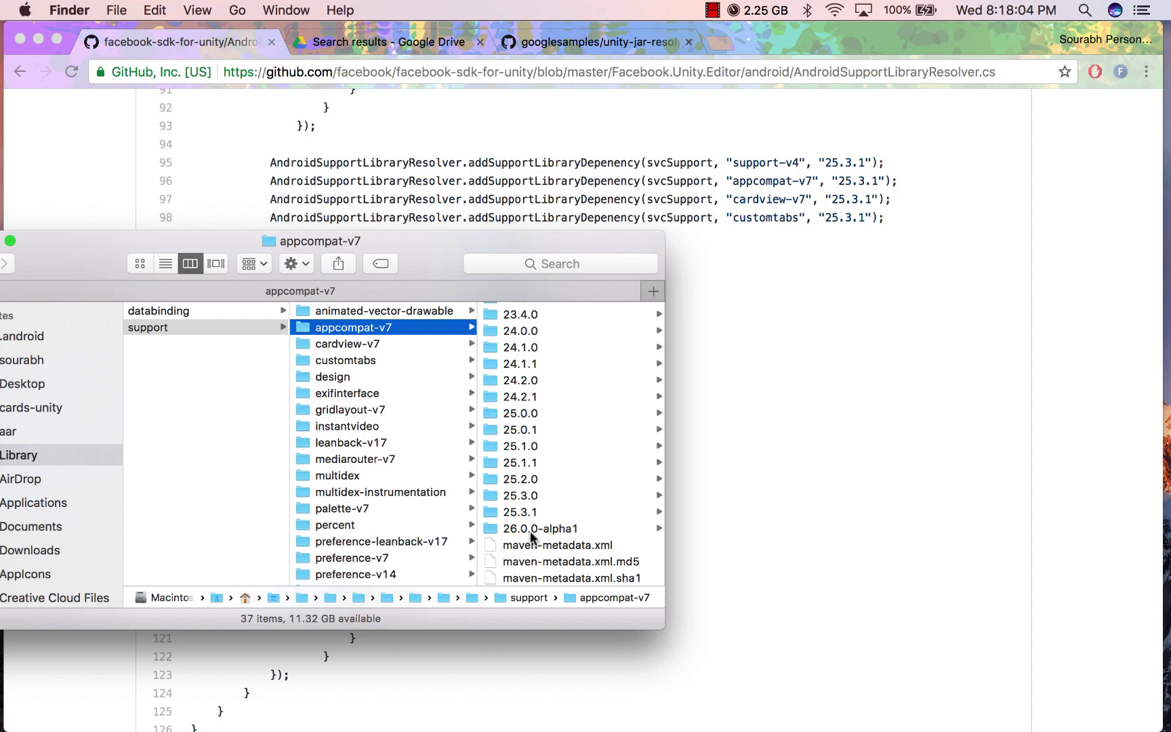
scroll(530, 530, "left", 5)
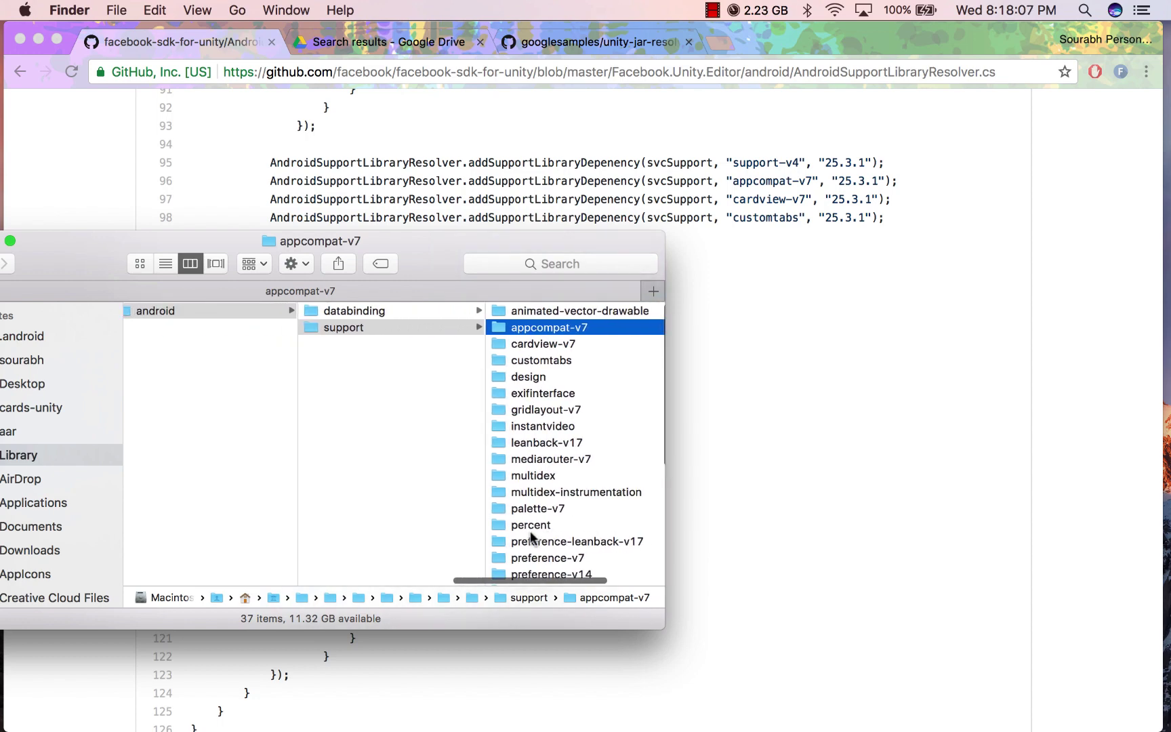
- Return to the SDK's extras folder and open google/m2repository/com/google/android/gms
left_click_drag(416, 252, 586, 278)
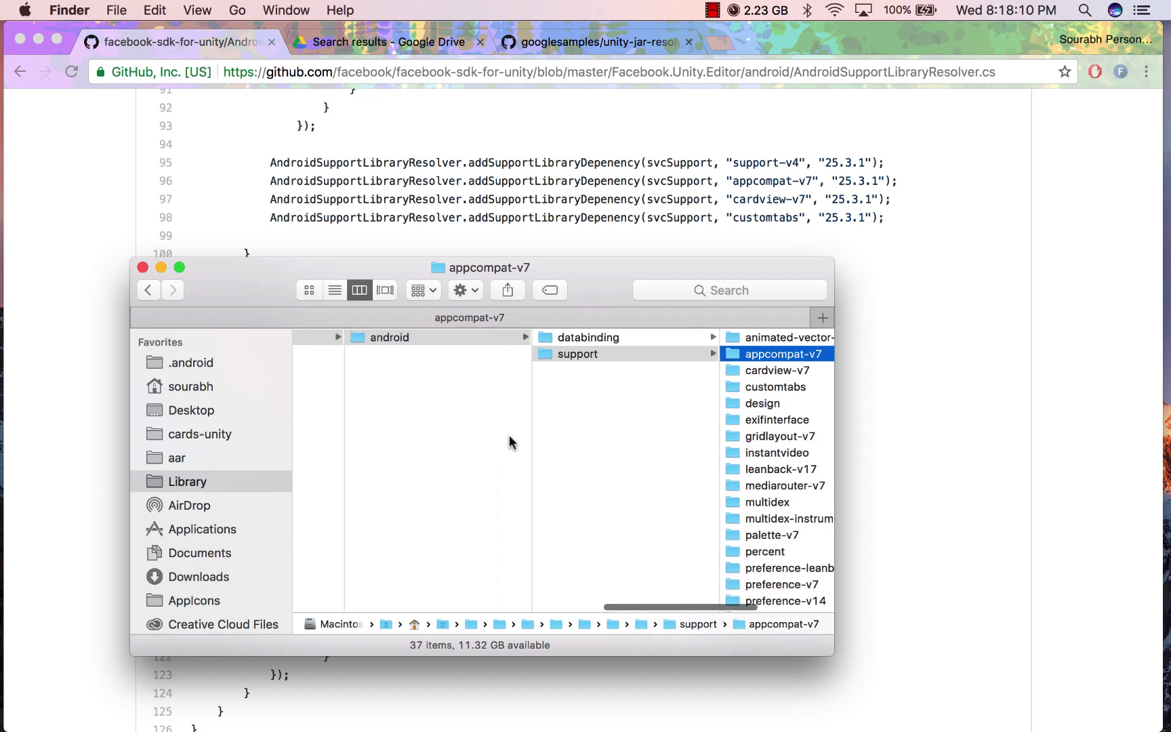
scroll(510, 437, "left", 10)
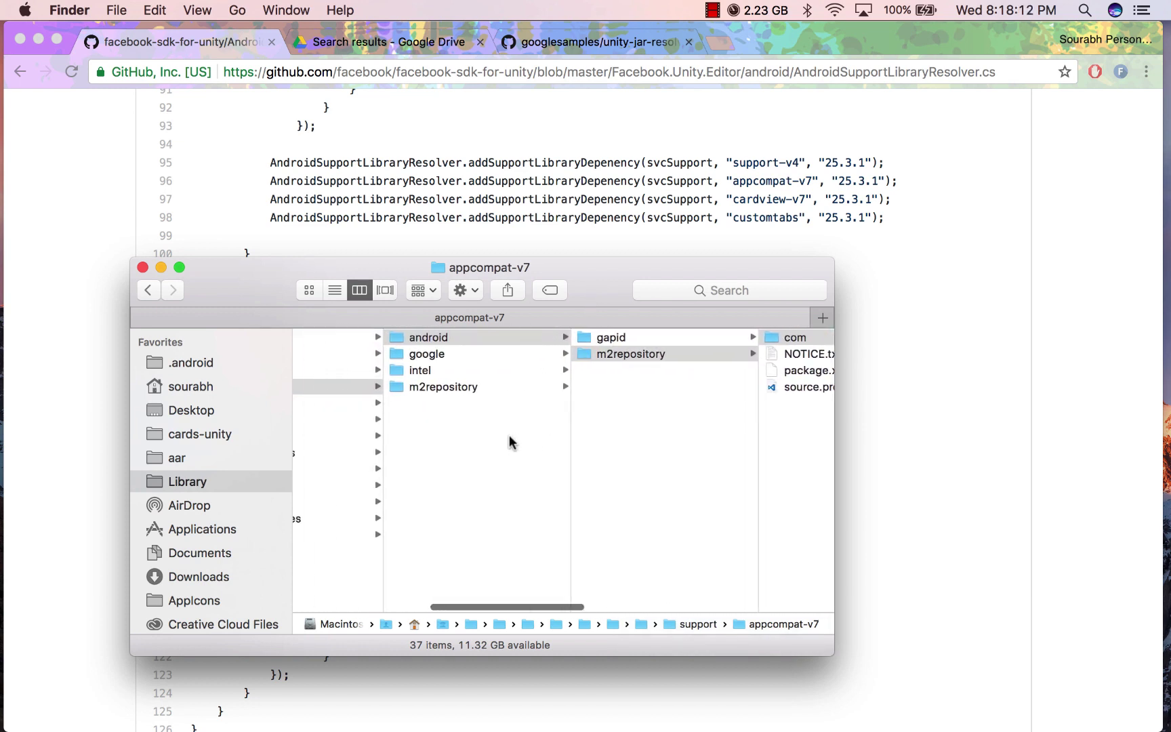
scroll(510, 437, "right", 10)
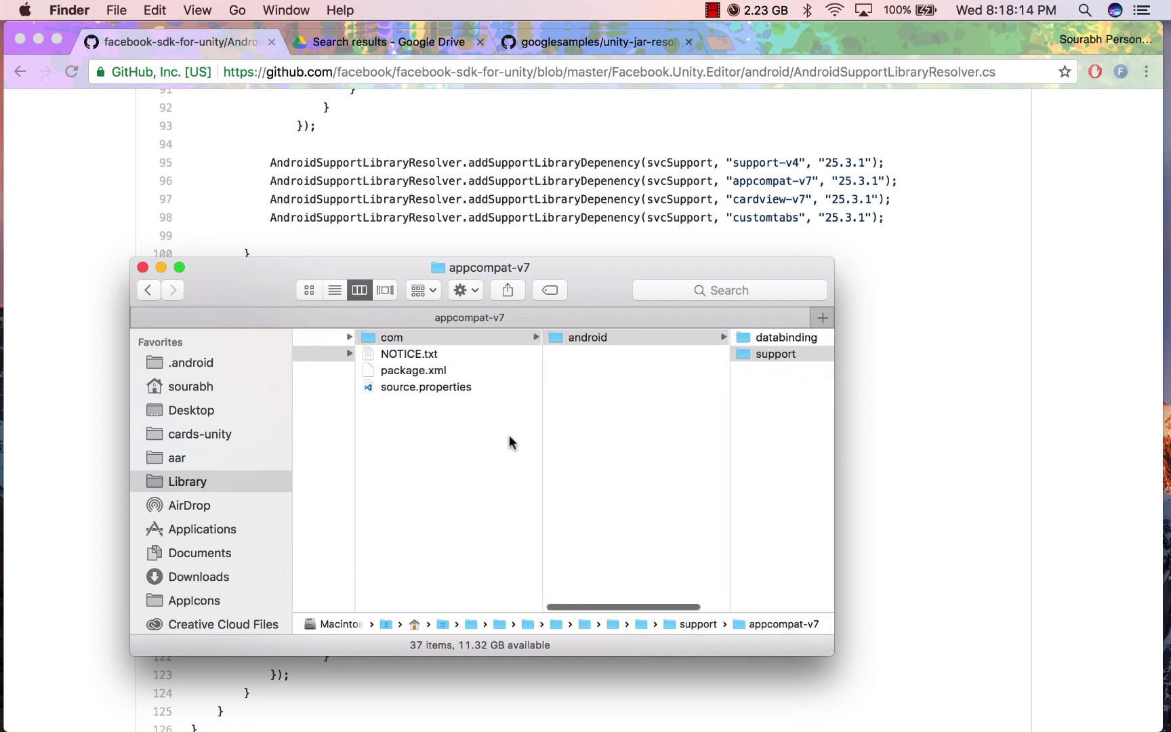
scroll(508, 434, "left", 10)
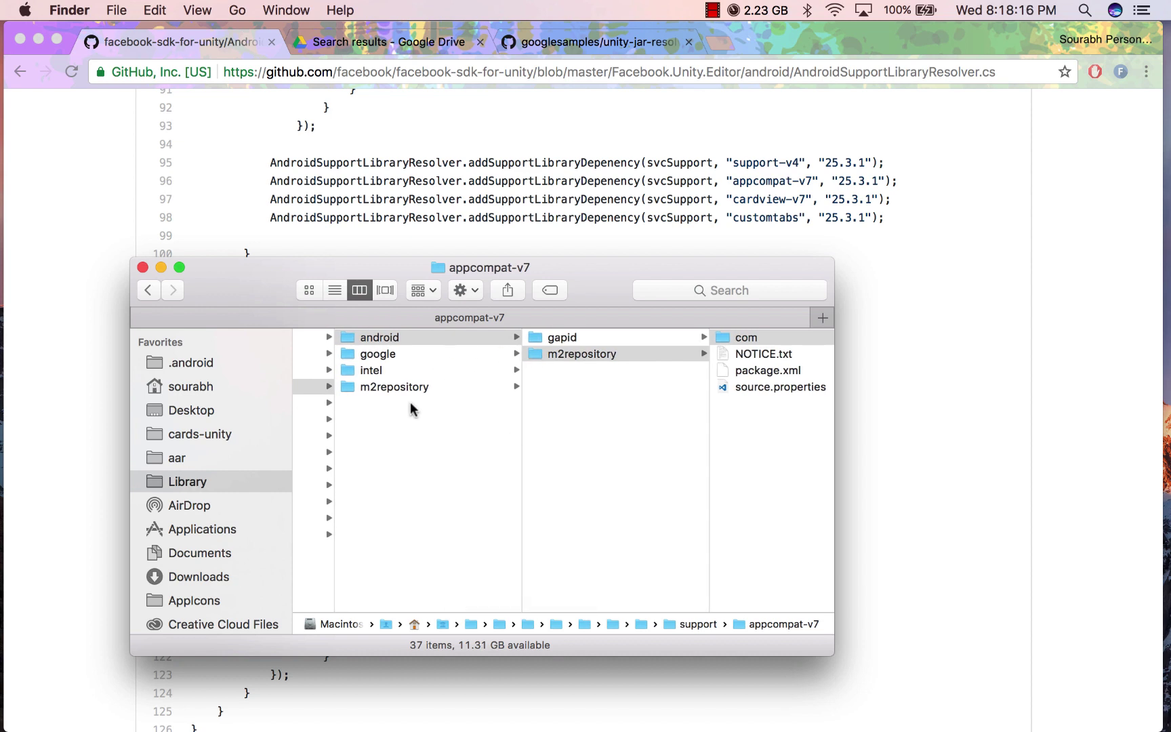
scroll(407, 416, "left", 10)
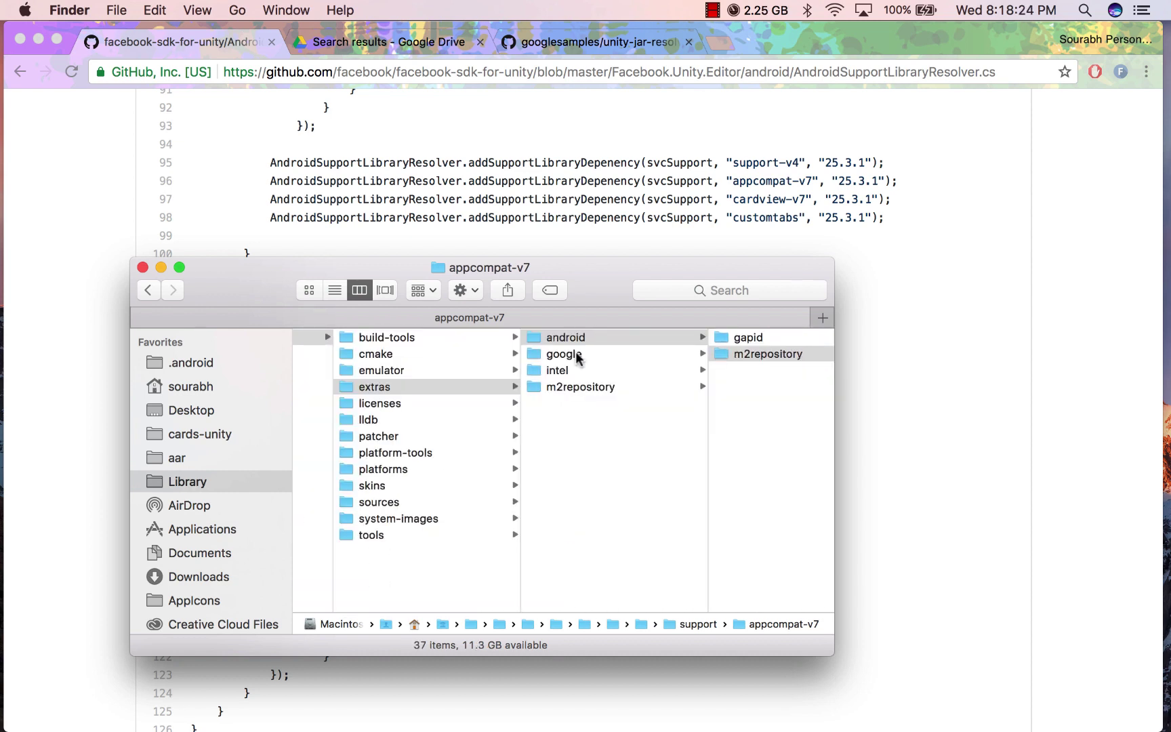
left_click(585, 353)
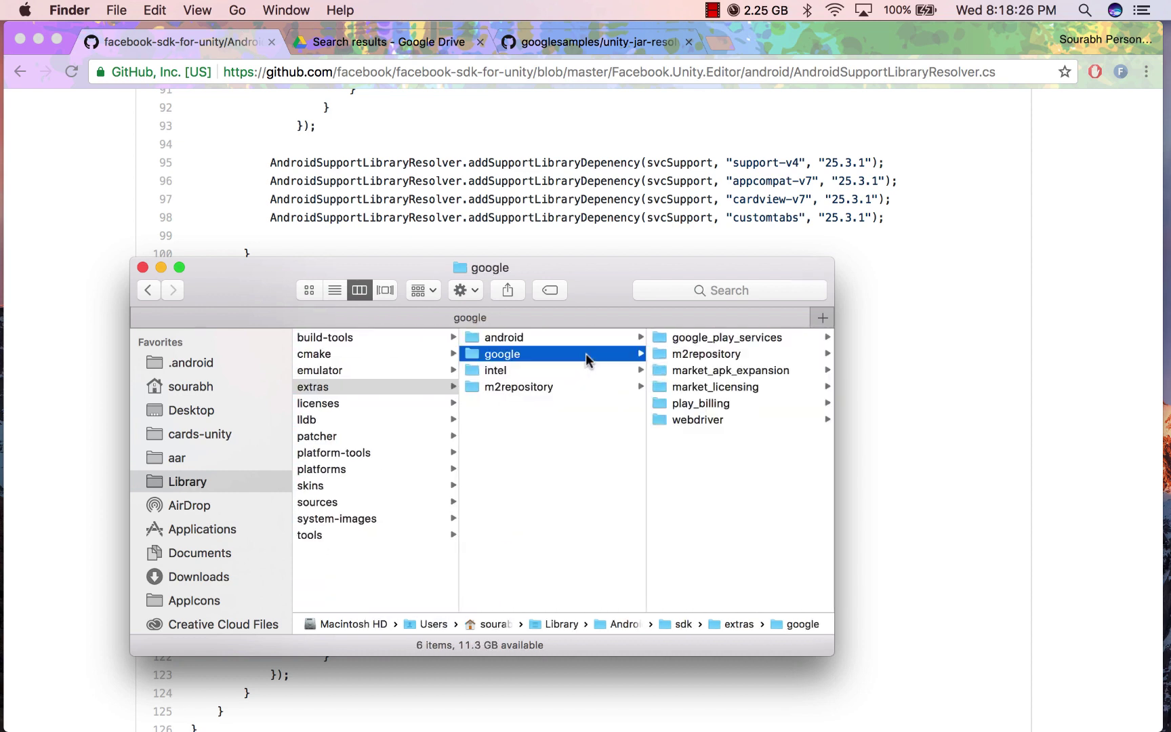
left_click(703, 353)
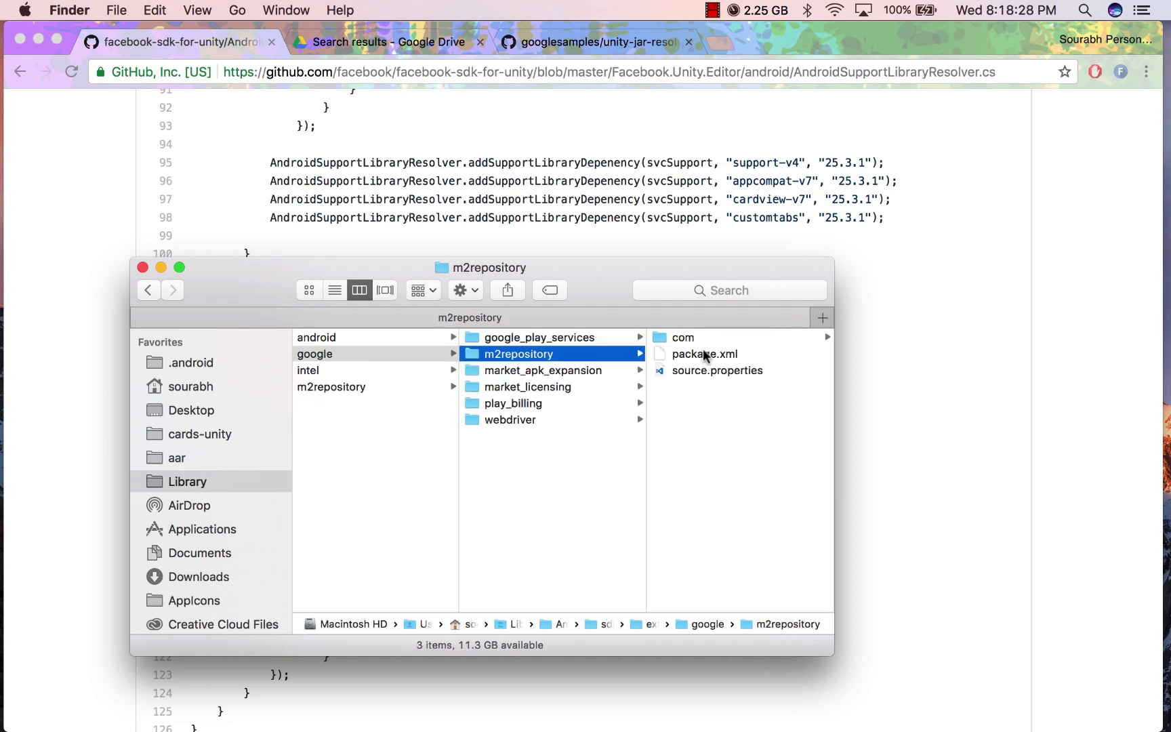
left_click(689, 337)
left_click(690, 337)
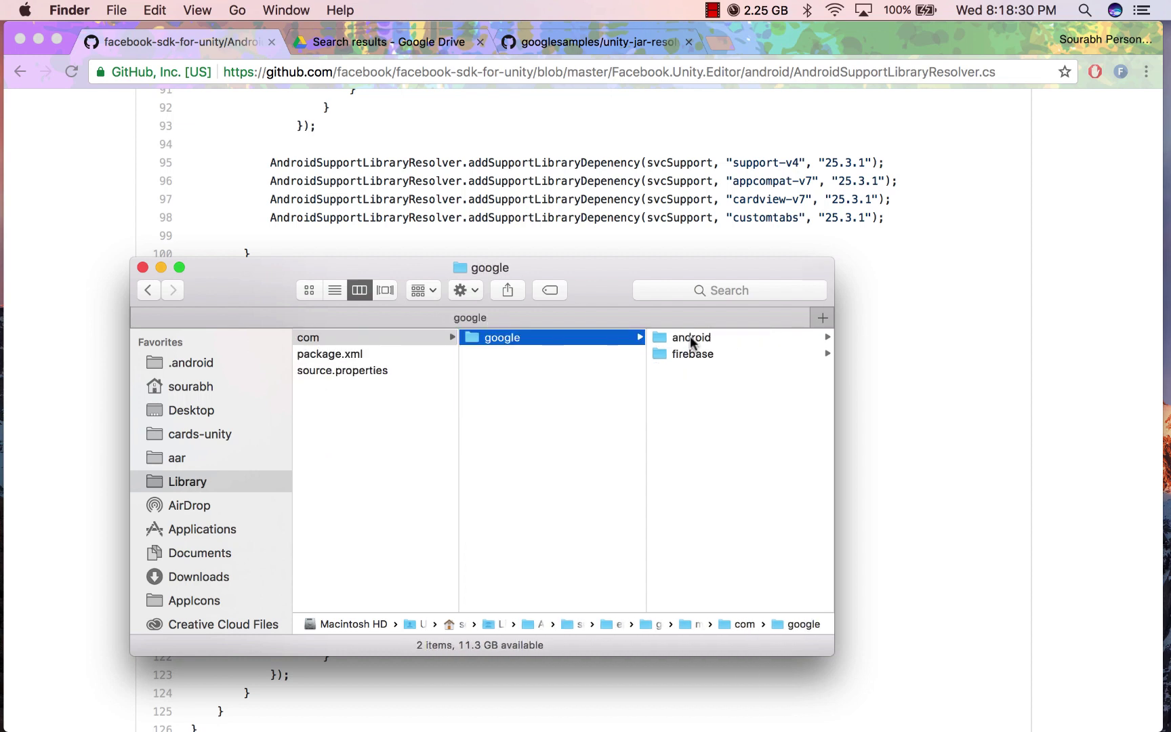
left_click(690, 336)
left_click(690, 337)
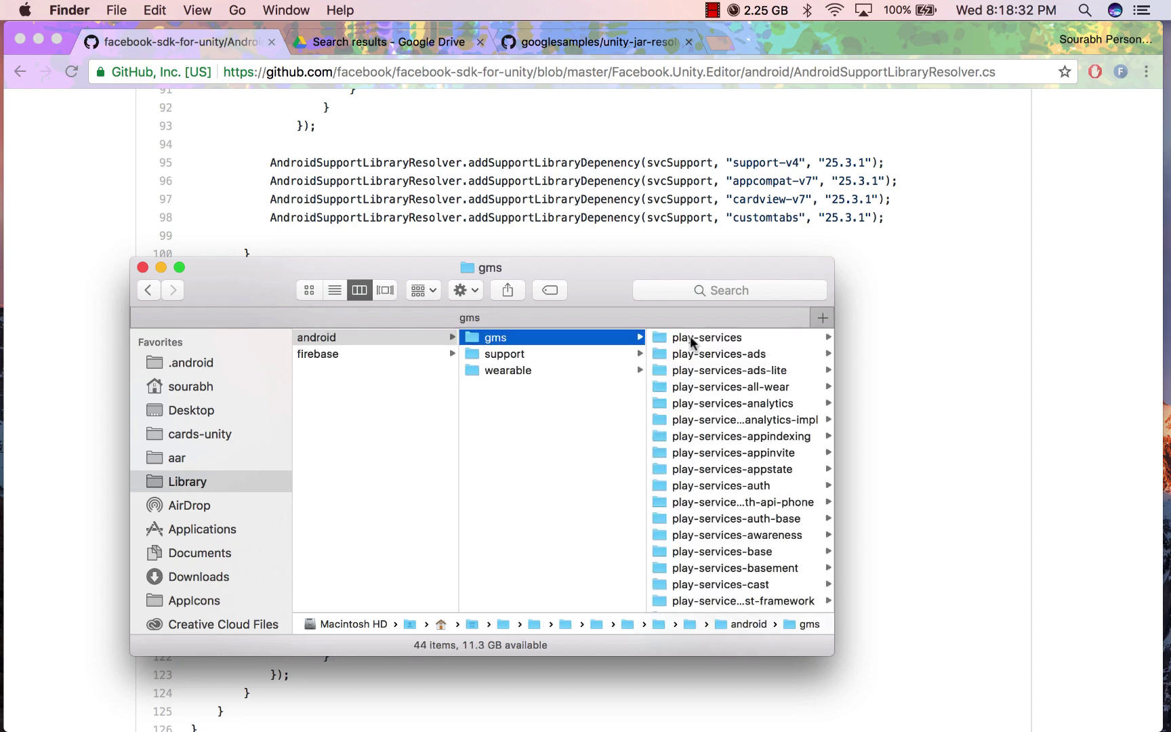
- Look through the Play Services library folders inside gms with the GitHub dependency code in view
left_click_drag(612, 288, 615, 254)
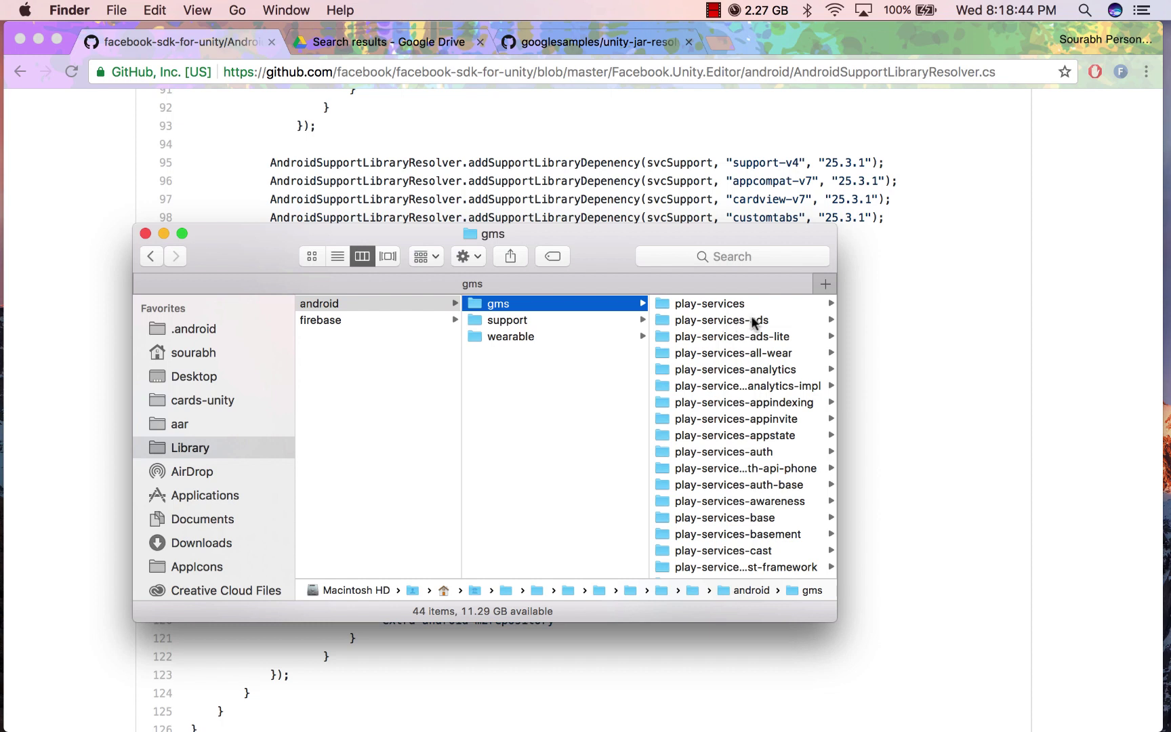
scroll(724, 423, "down", 3)
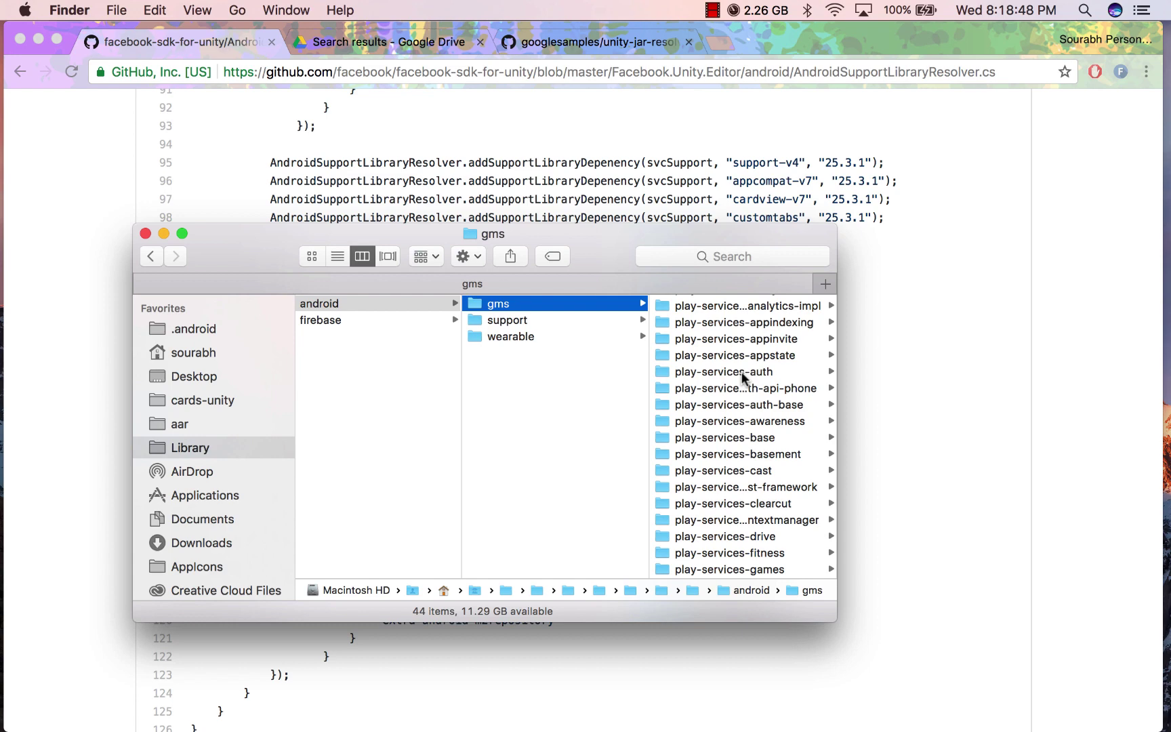
scroll(736, 453, "down", 5)
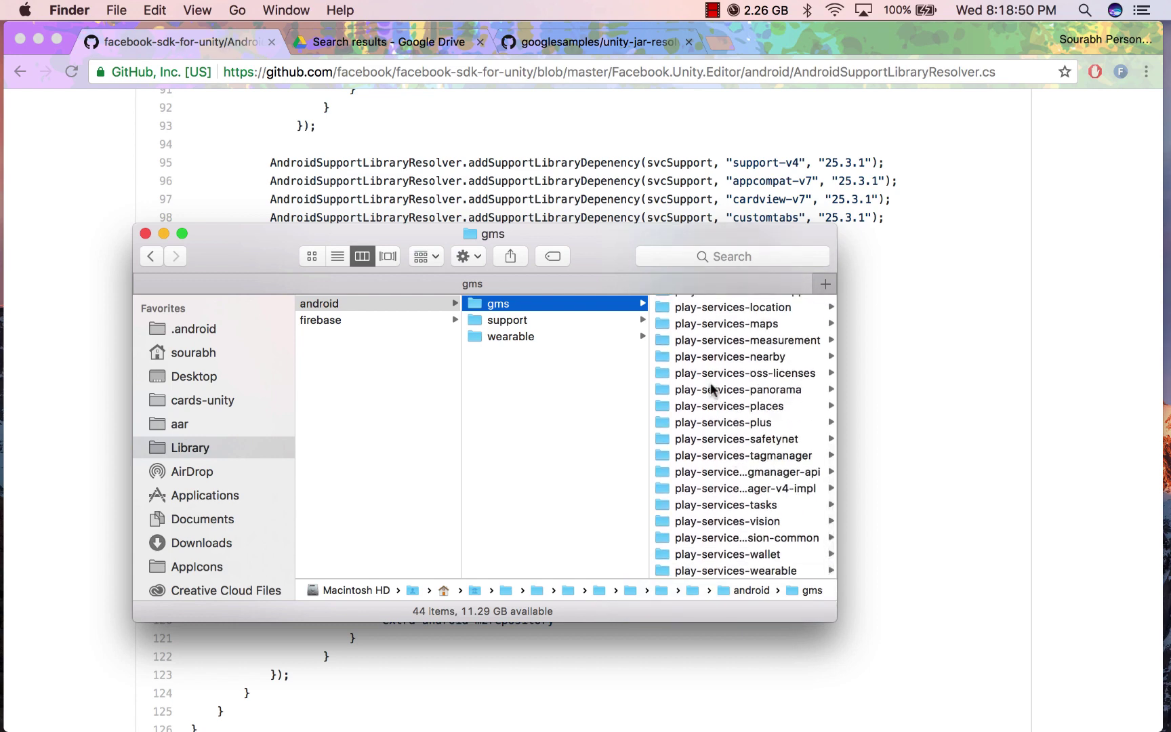
scroll(714, 413, "up", 6)
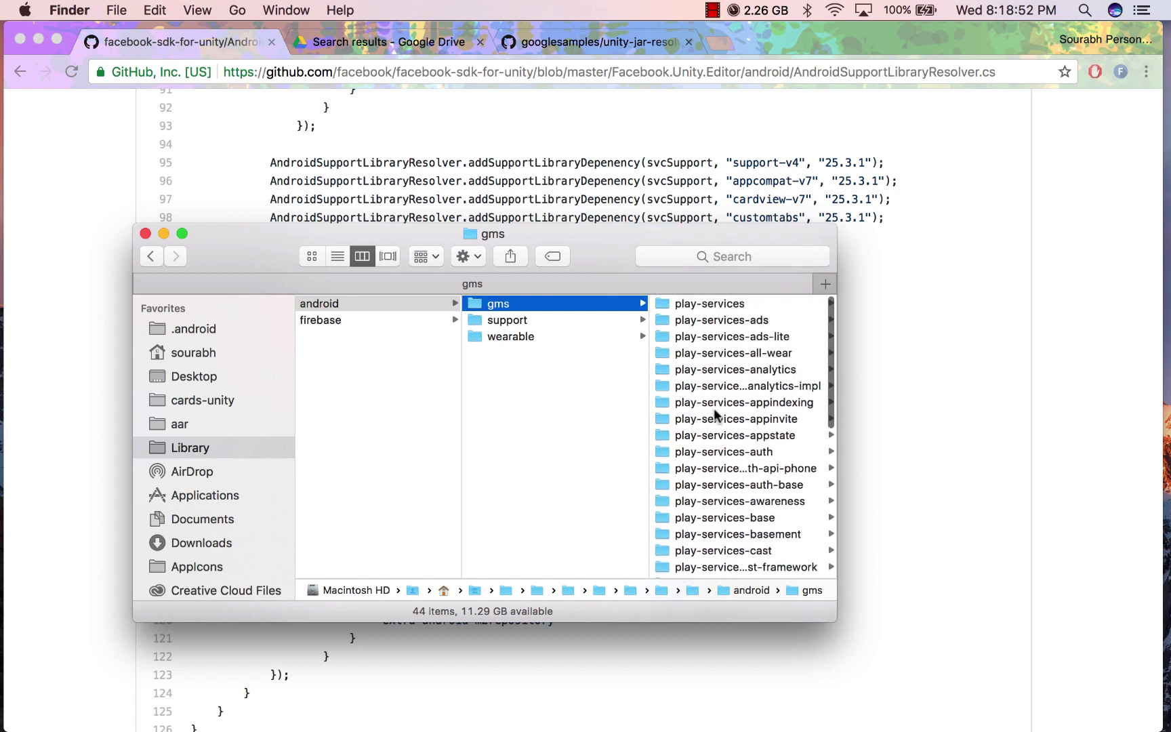
- Open version 11.0.4 of the play-services library and examine its package files and folder path
left_click(721, 307)
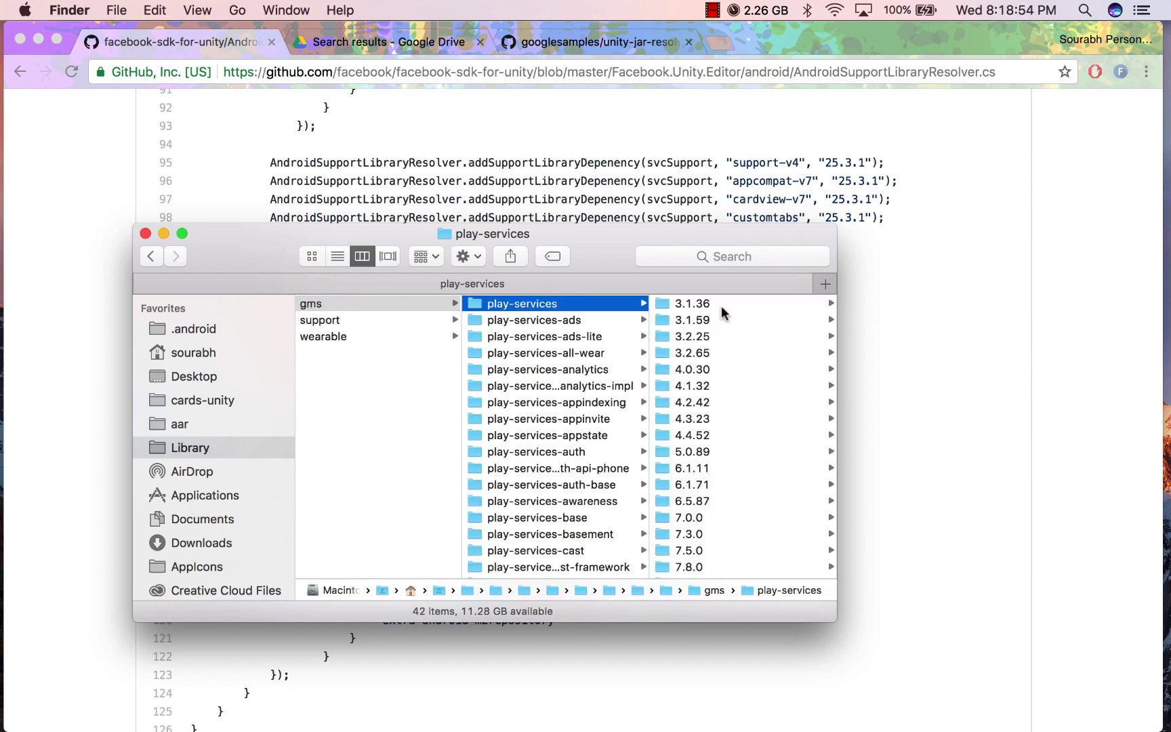
scroll(708, 451, "down", 5)
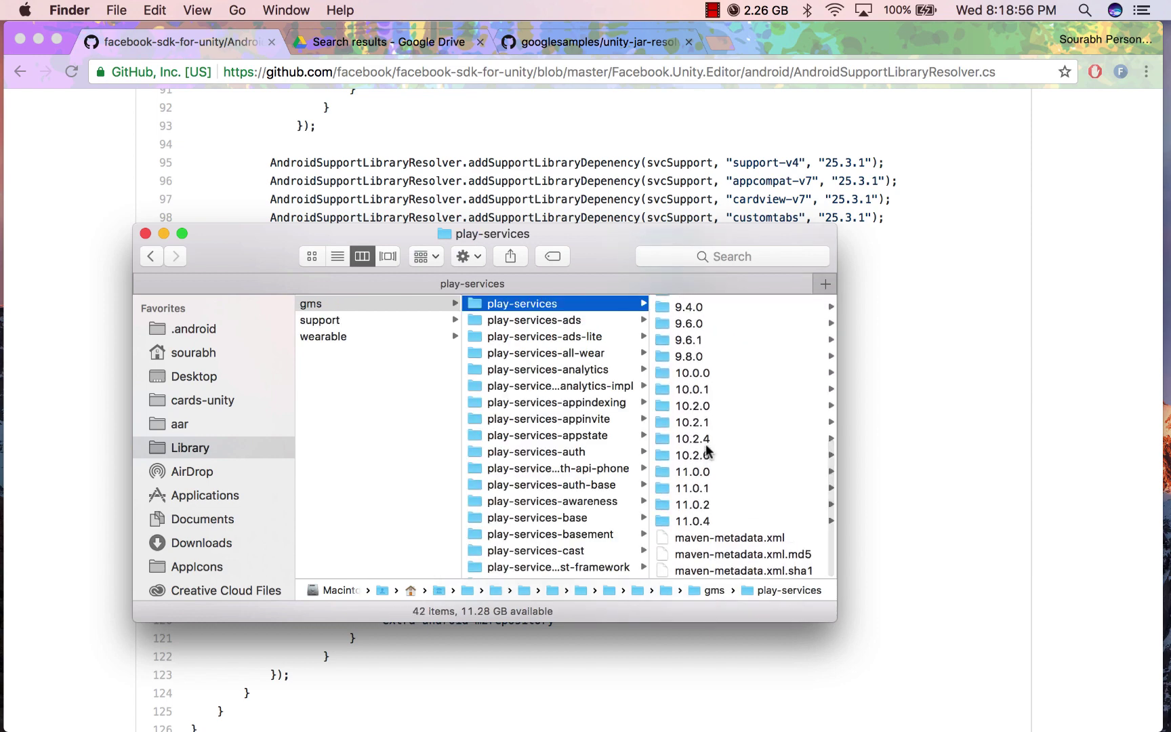
left_click(705, 520)
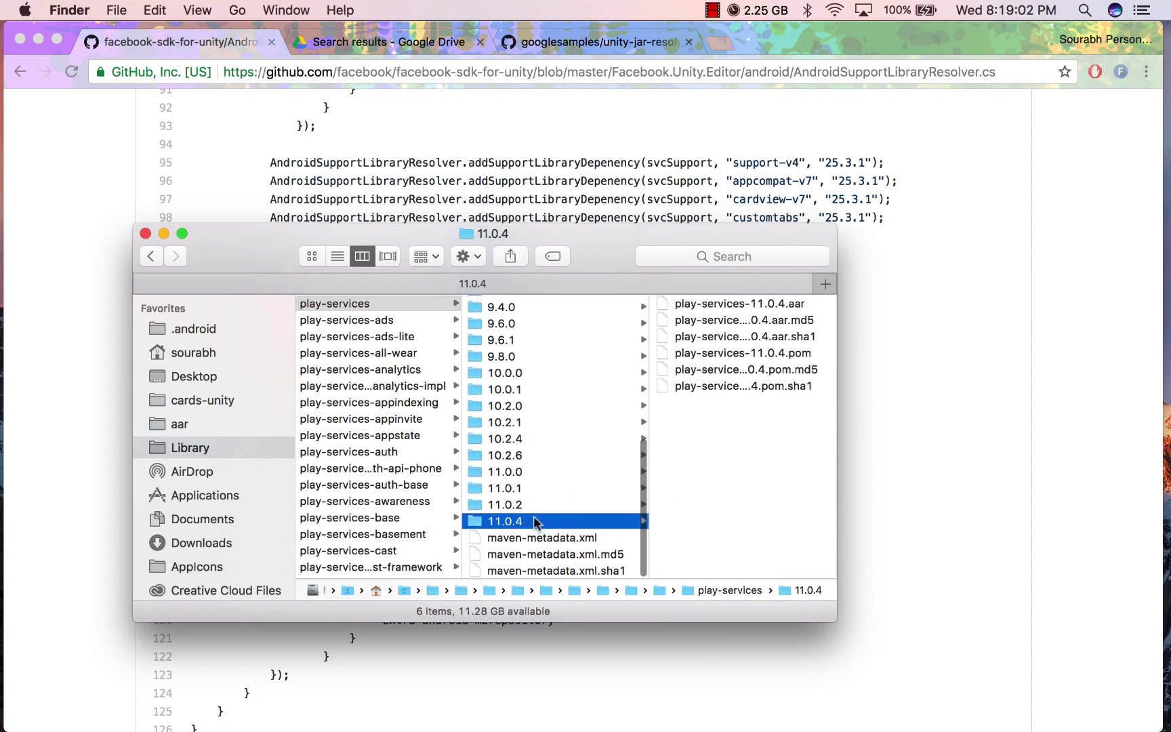
scroll(535, 521, "left", 10)
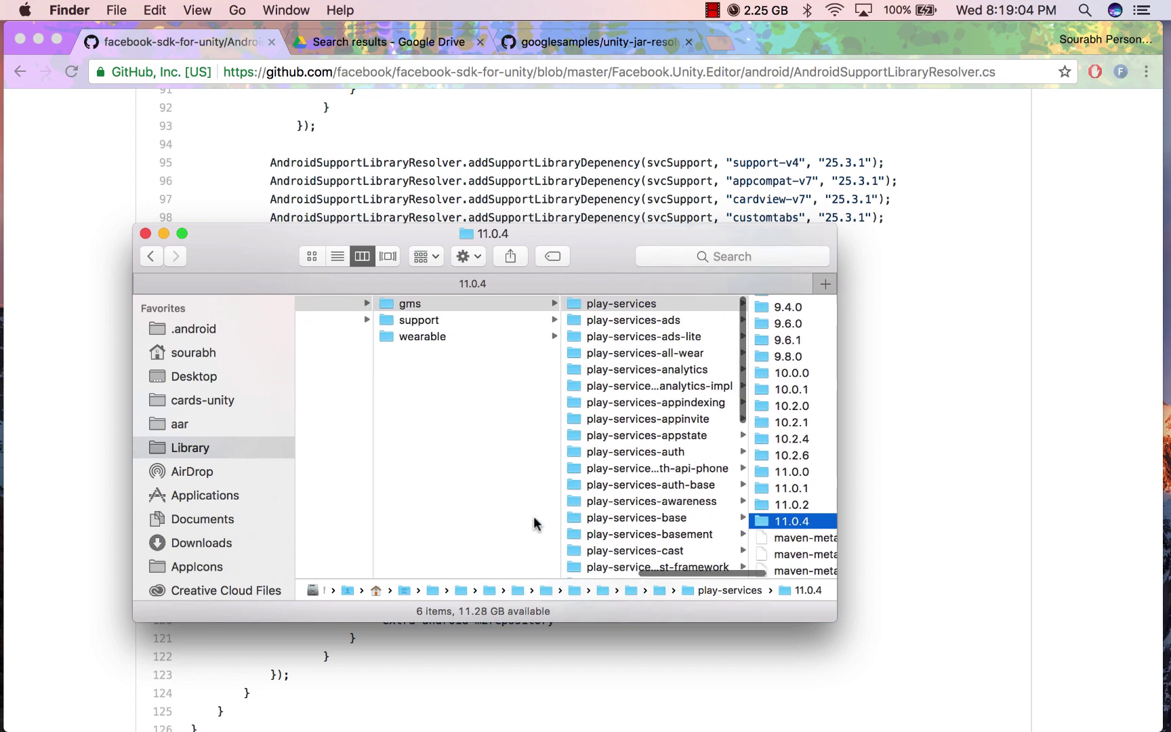
scroll(535, 523, "right", 10)
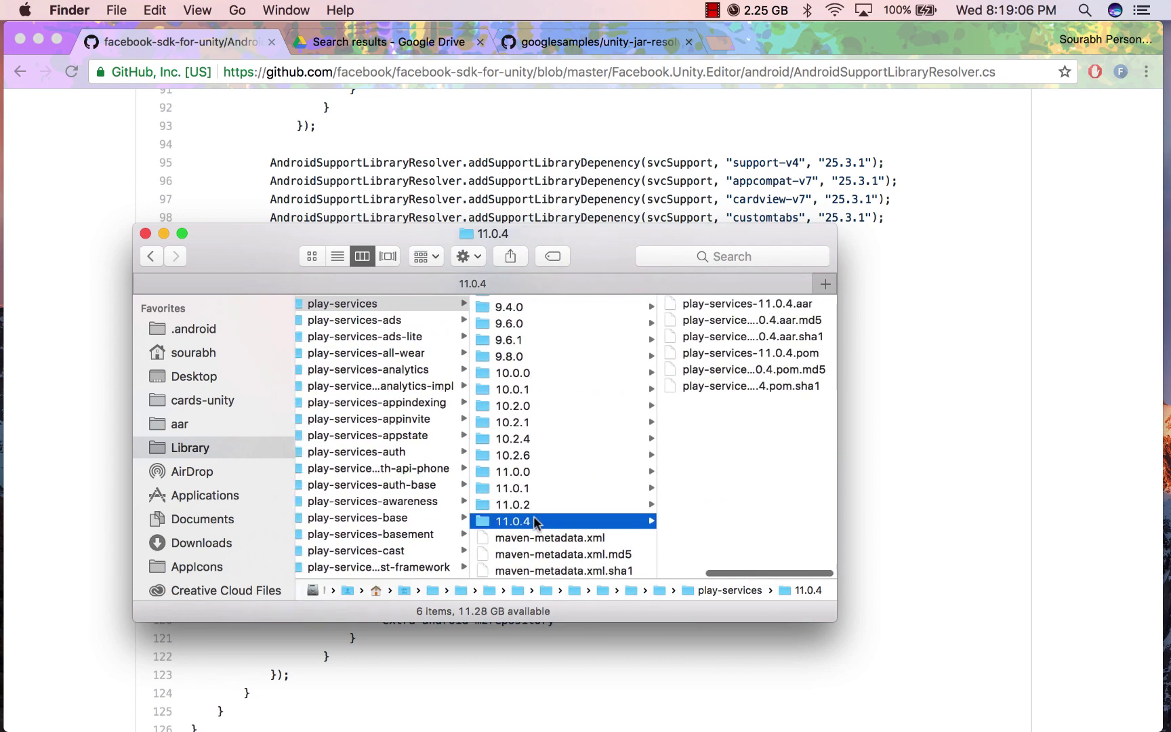
- Go back to com/google in the Google repository and open firebase/firebase-ads to view its versions
scroll(534, 522, "left", 10)
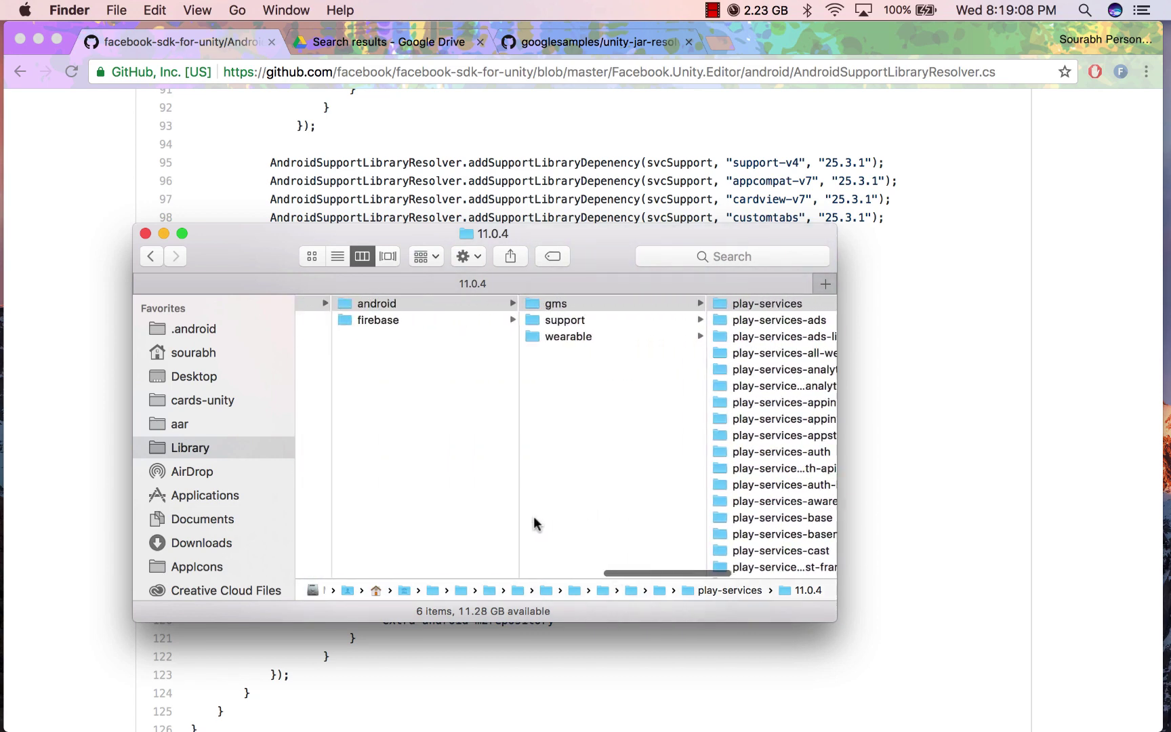
scroll(534, 519, "right", 3)
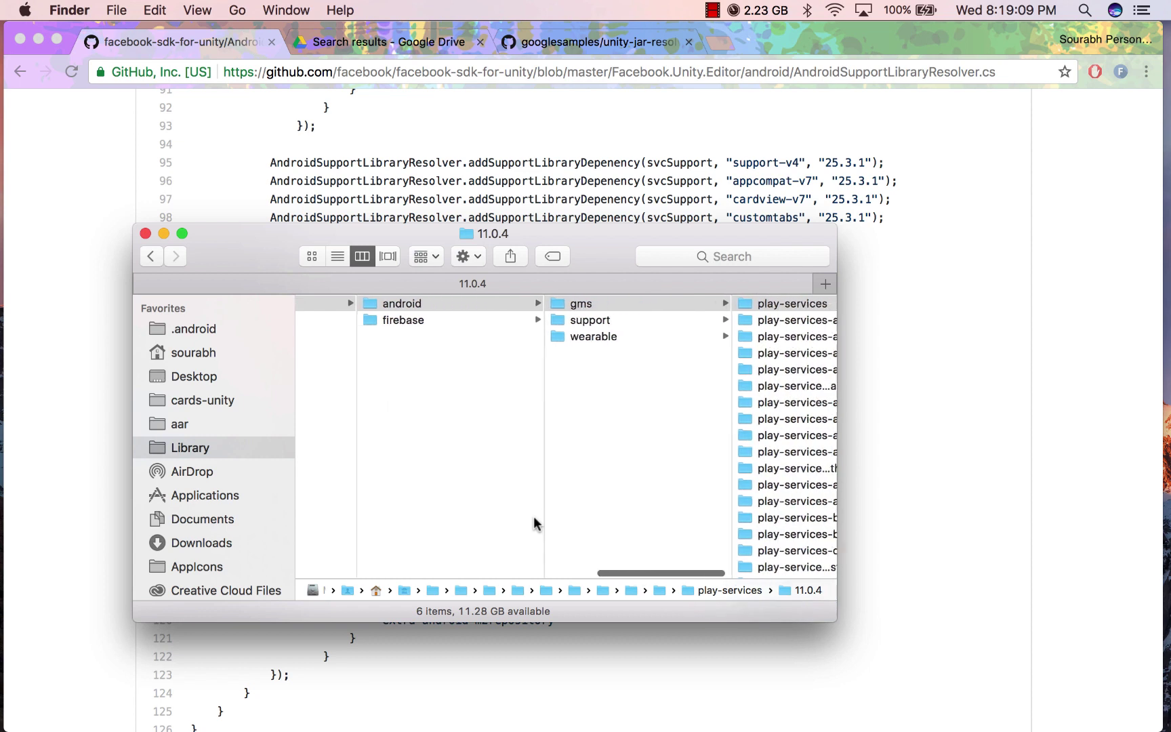
left_click(431, 318)
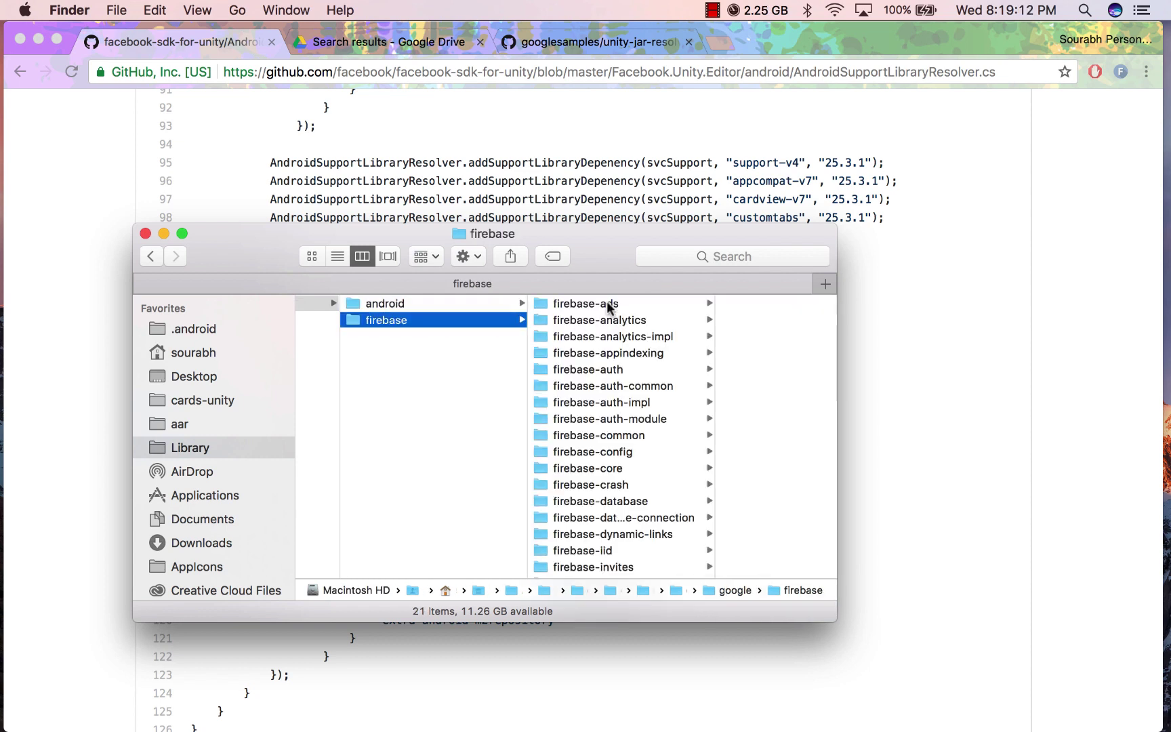
left_click(606, 304)
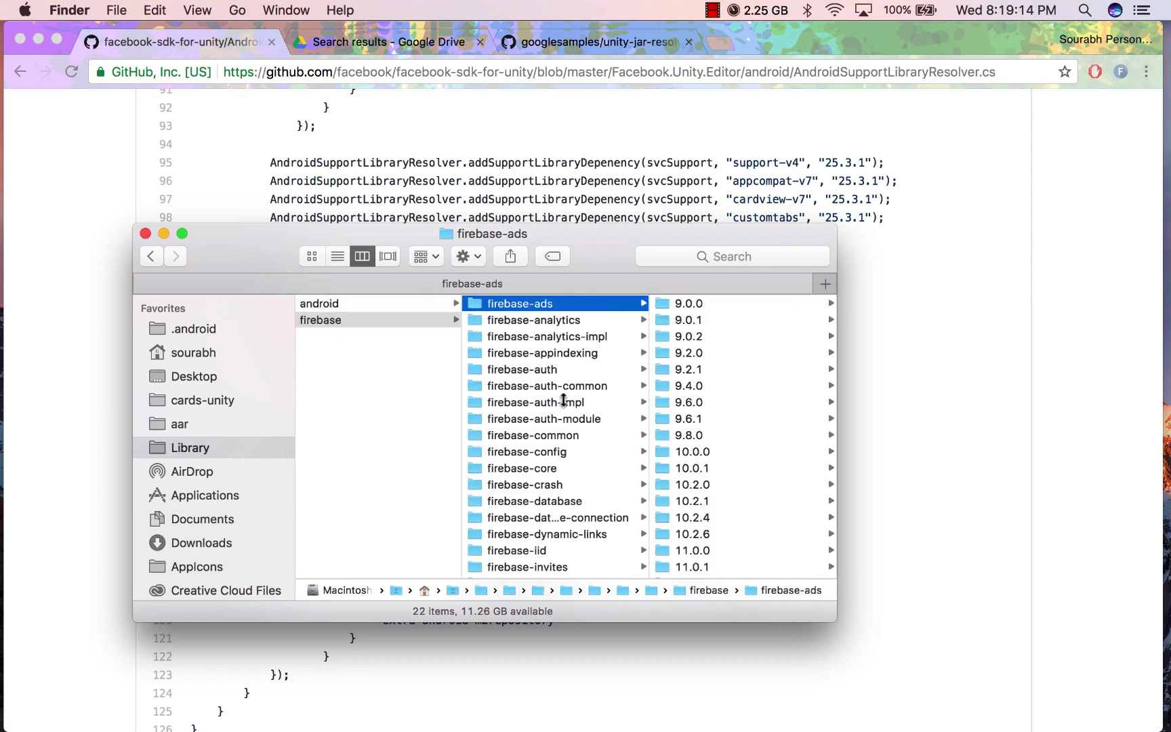
- Open version 11.0.4 of the firebase-ads library to view its package files
scroll(565, 403, "left", 10)
scroll(596, 316, "right", 6)
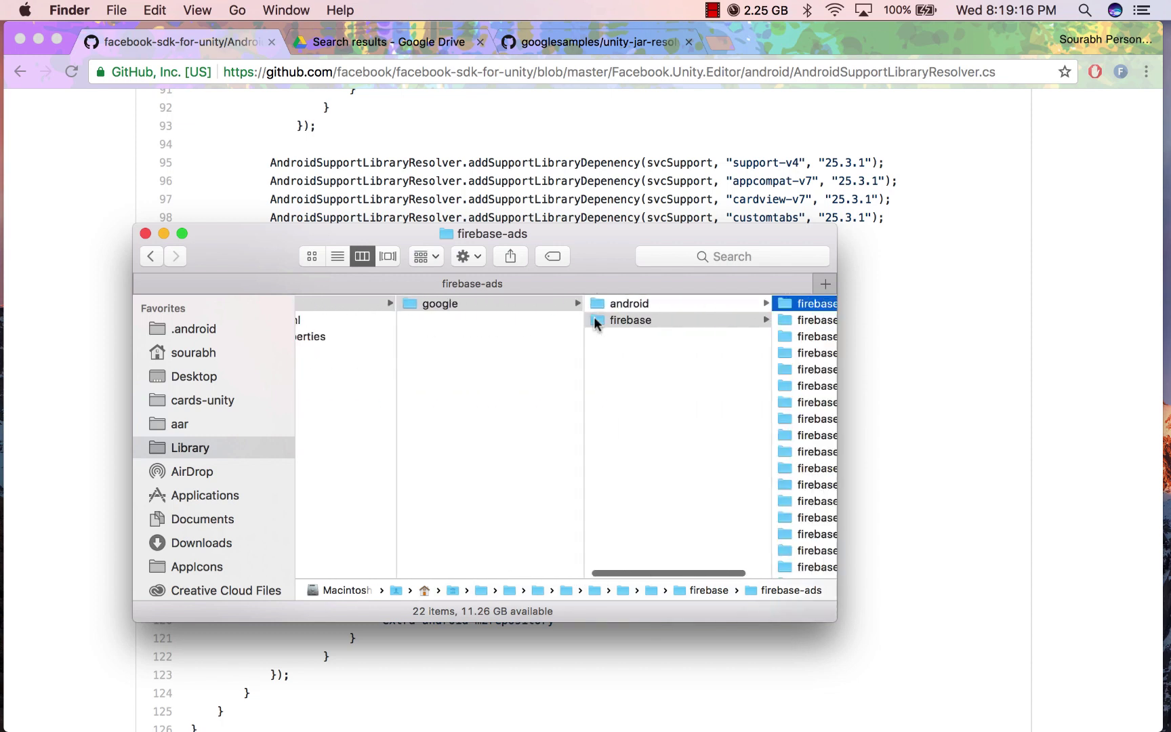
scroll(608, 362, "right", 4)
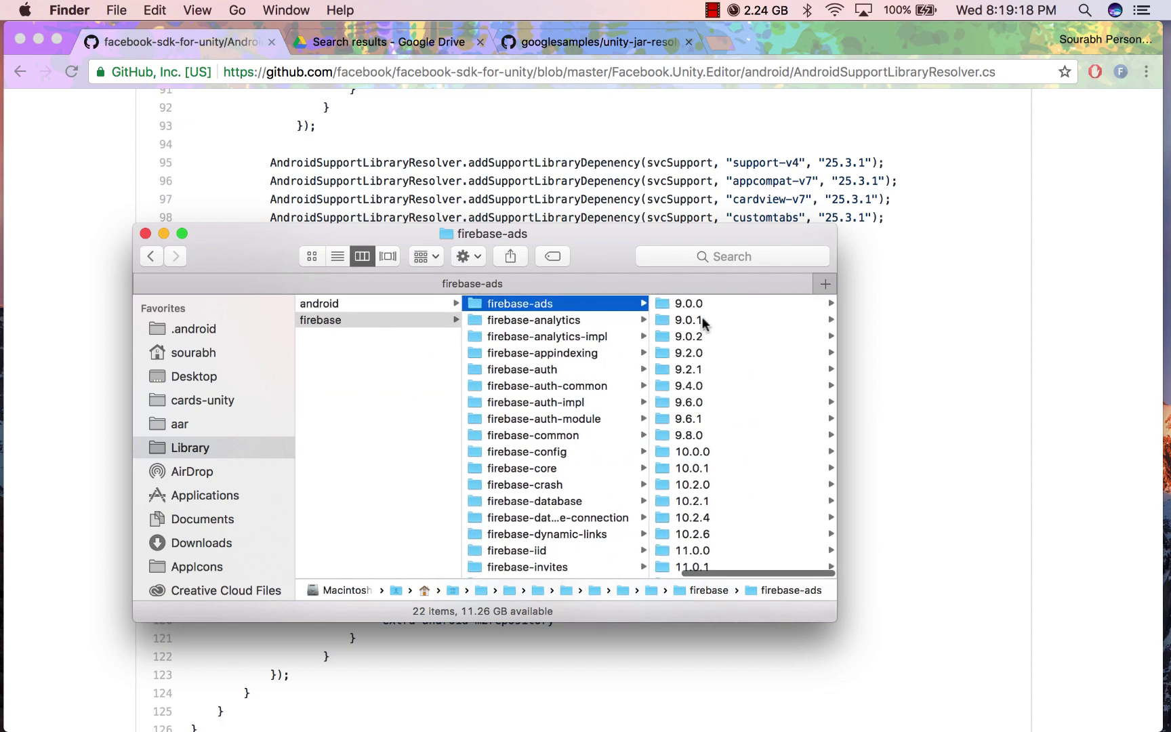
scroll(692, 422, "down", 4)
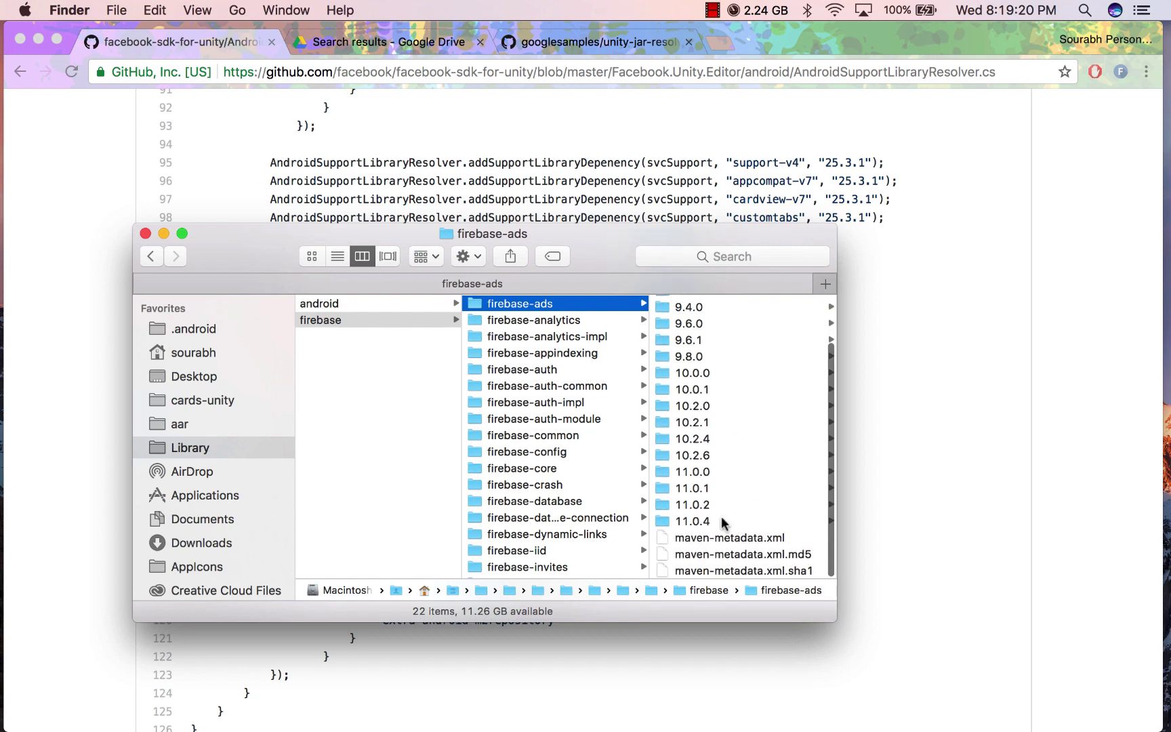
left_click(698, 519)
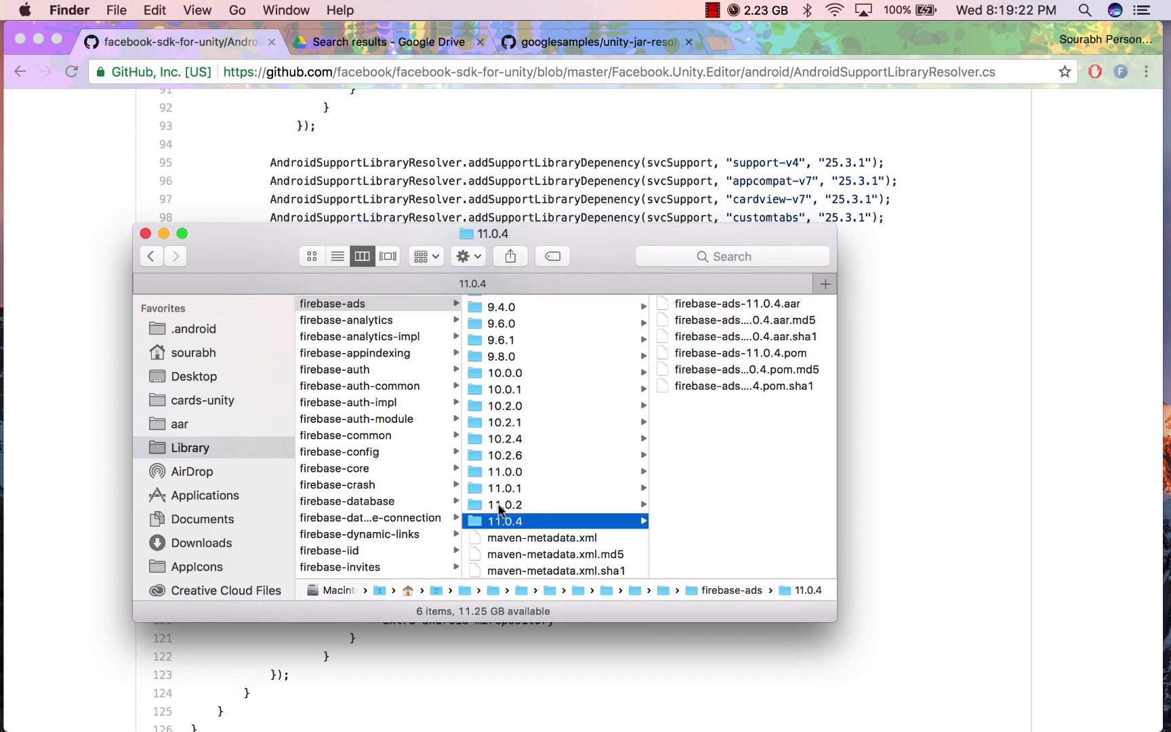
- Go back to com/google and open android/gms to list the Play Services libraries
scroll(534, 506, "left", 5)
scroll(533, 506, "left", 1)
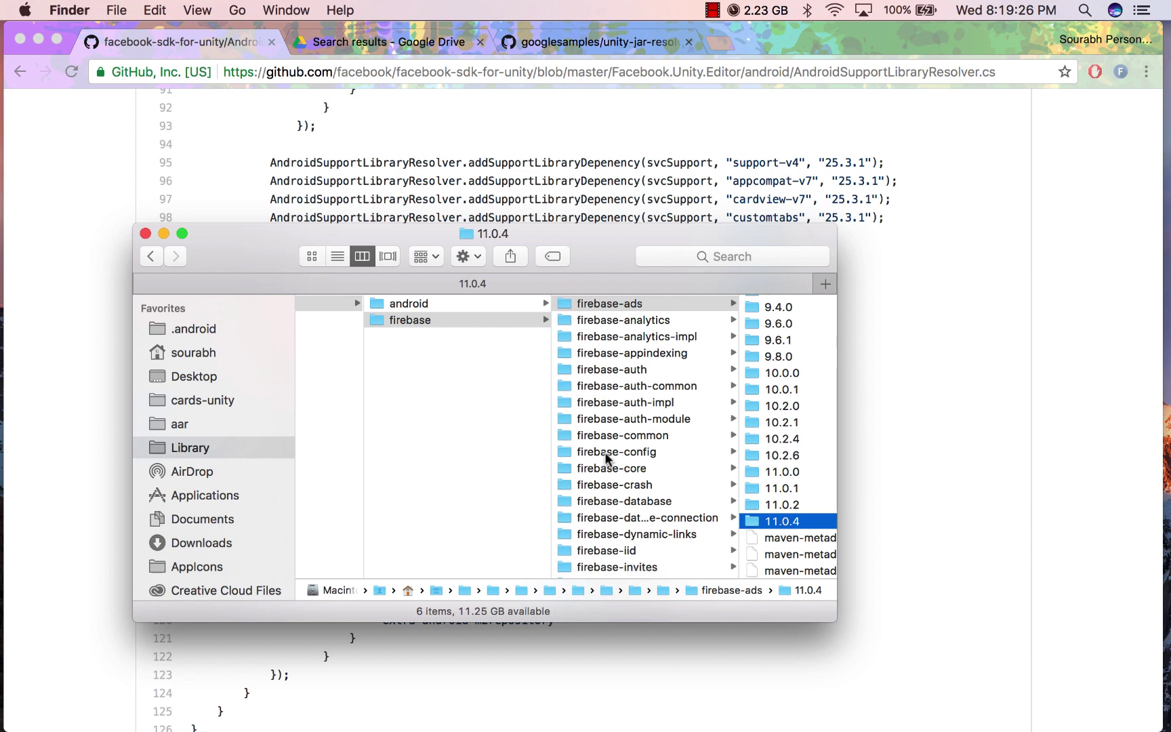
left_click(479, 304)
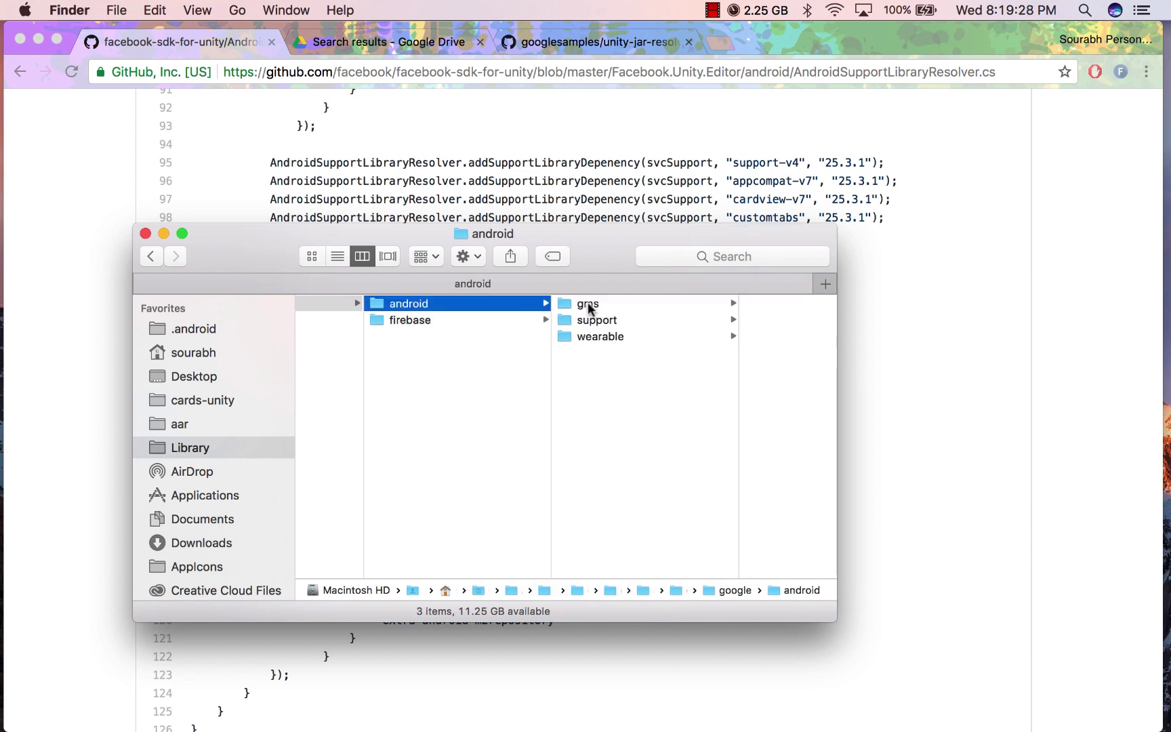
left_click(603, 305)
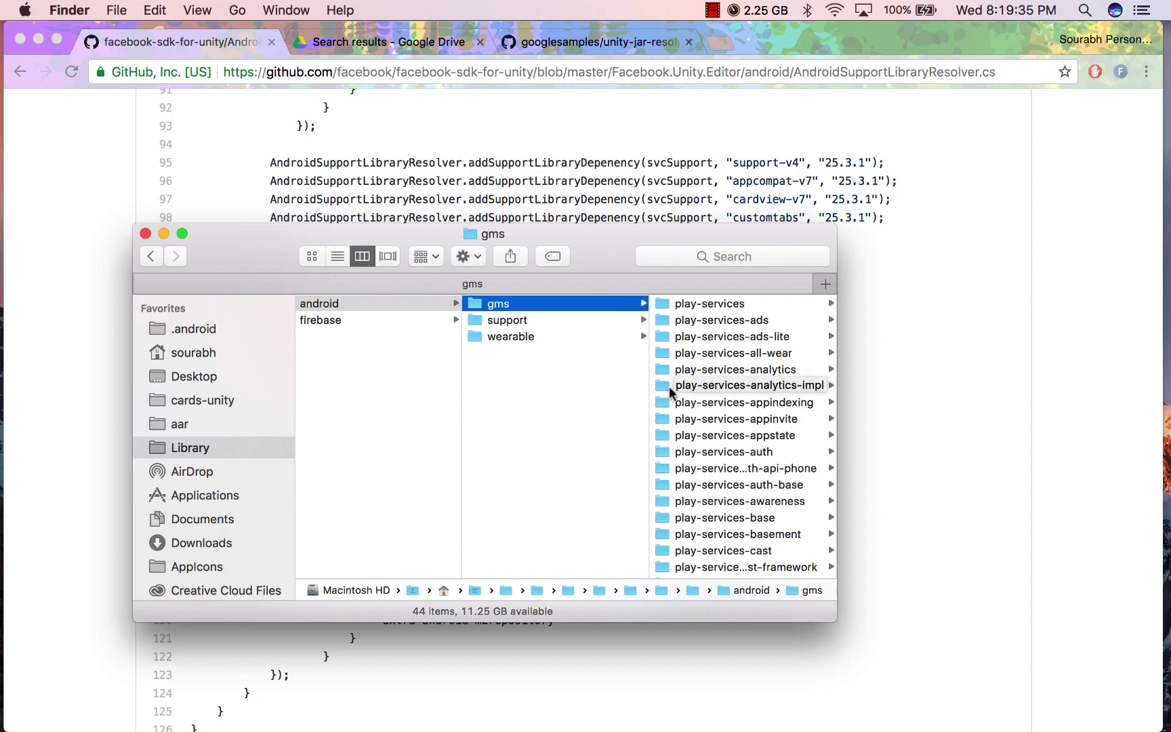
- Switch to Chrome and highlight the svcSupport argument and the com.android.support group name in the Facebook resolver code
key("super+Tab")
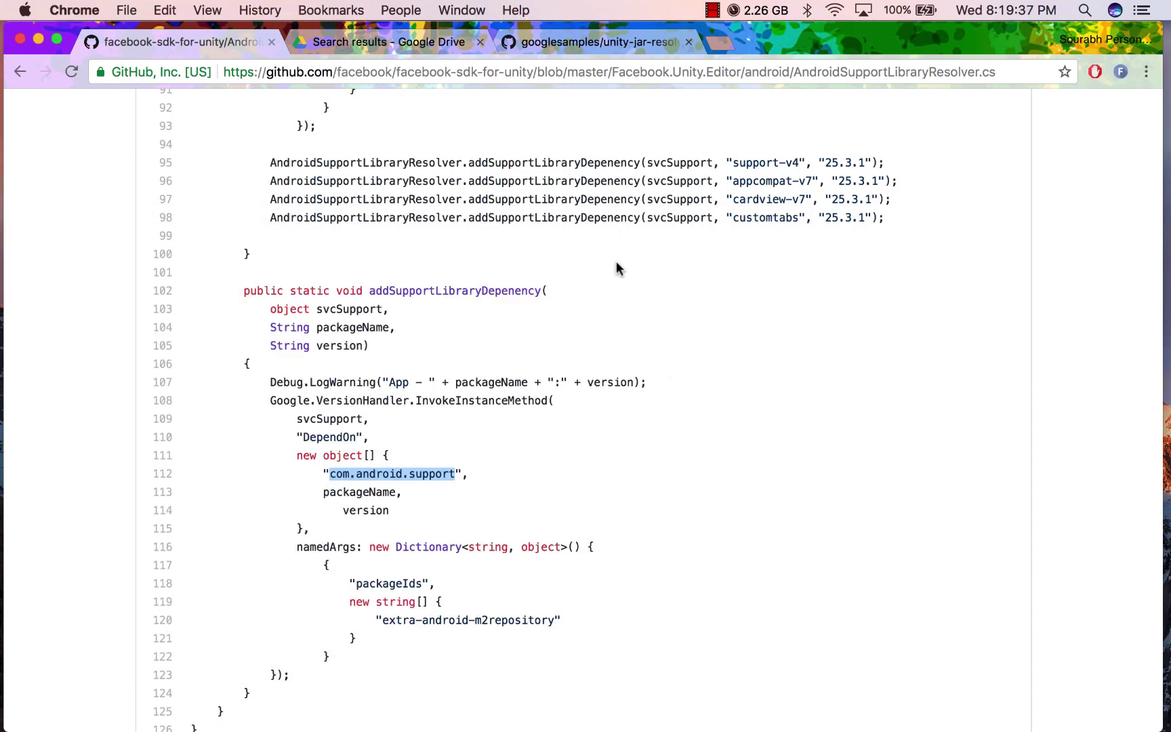
left_click_drag(825, 162, 866, 163)
left_click(682, 253)
double_click(647, 166)
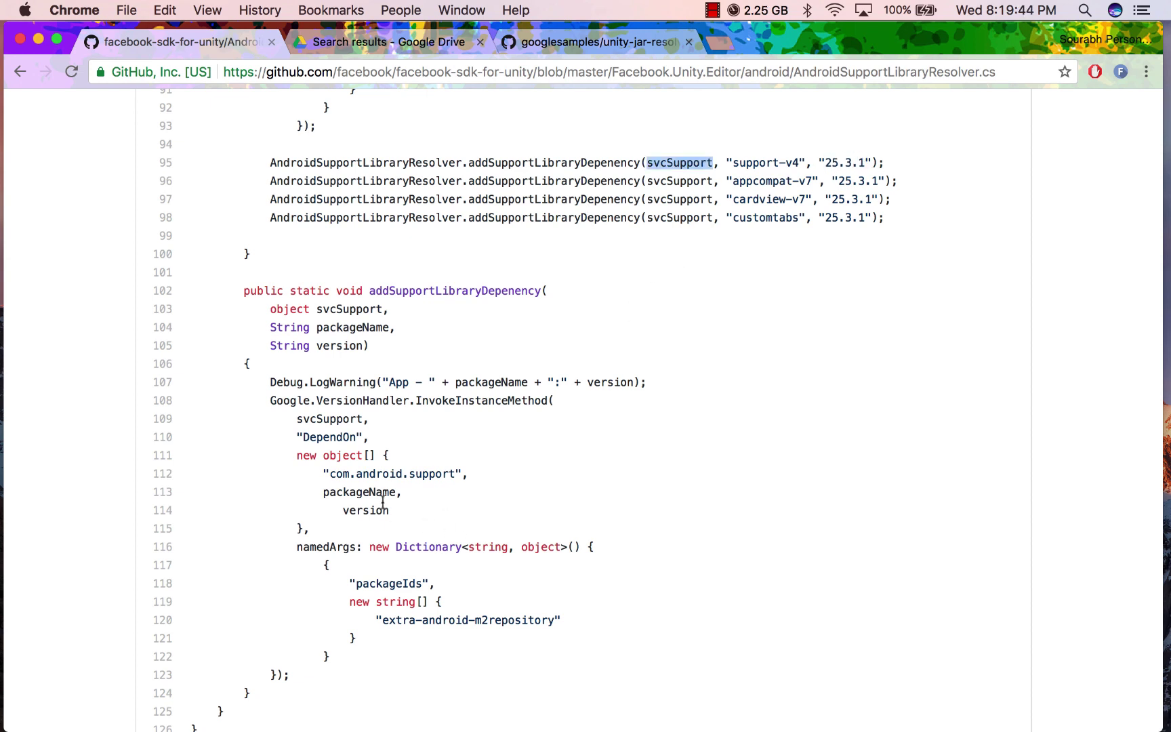
left_click_drag(327, 473, 445, 473)
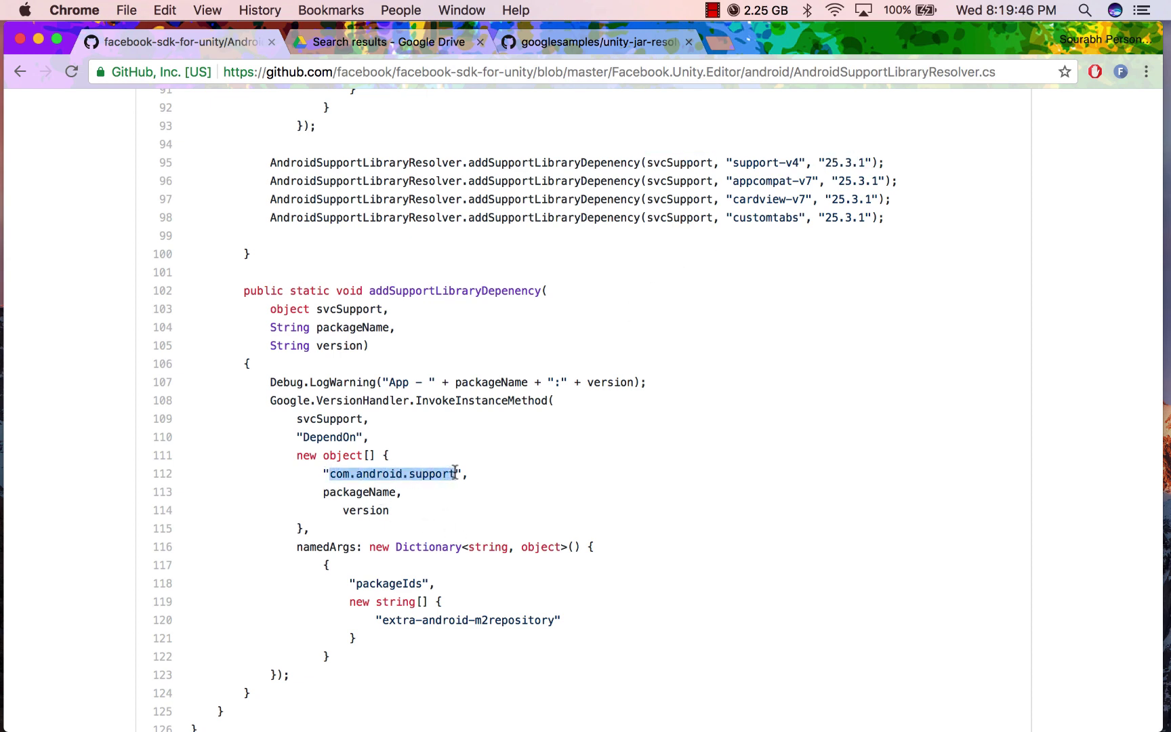
left_click(491, 491)
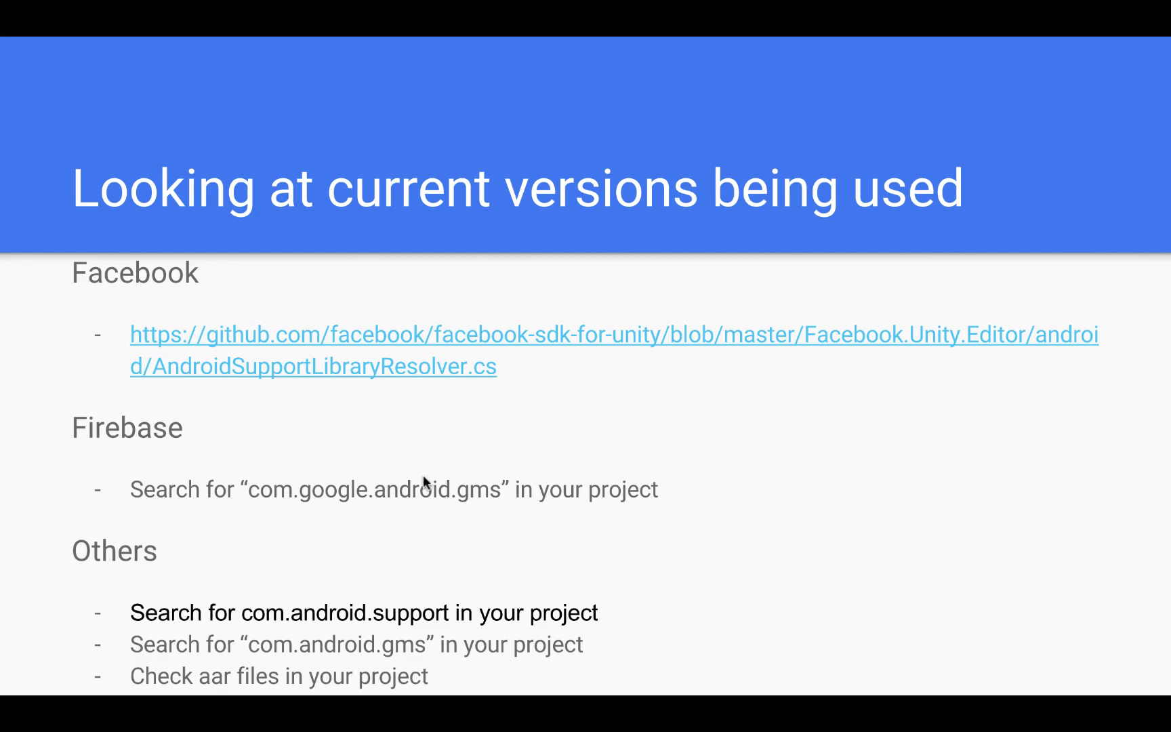
- Switch from the slides to MonoDevelop and search the whole solution for com.google.android.gms, closing the search dialog
key("ctrl+Left")
key("ctrl+Up")
left_click(677, 447)
left_click(546, 318)
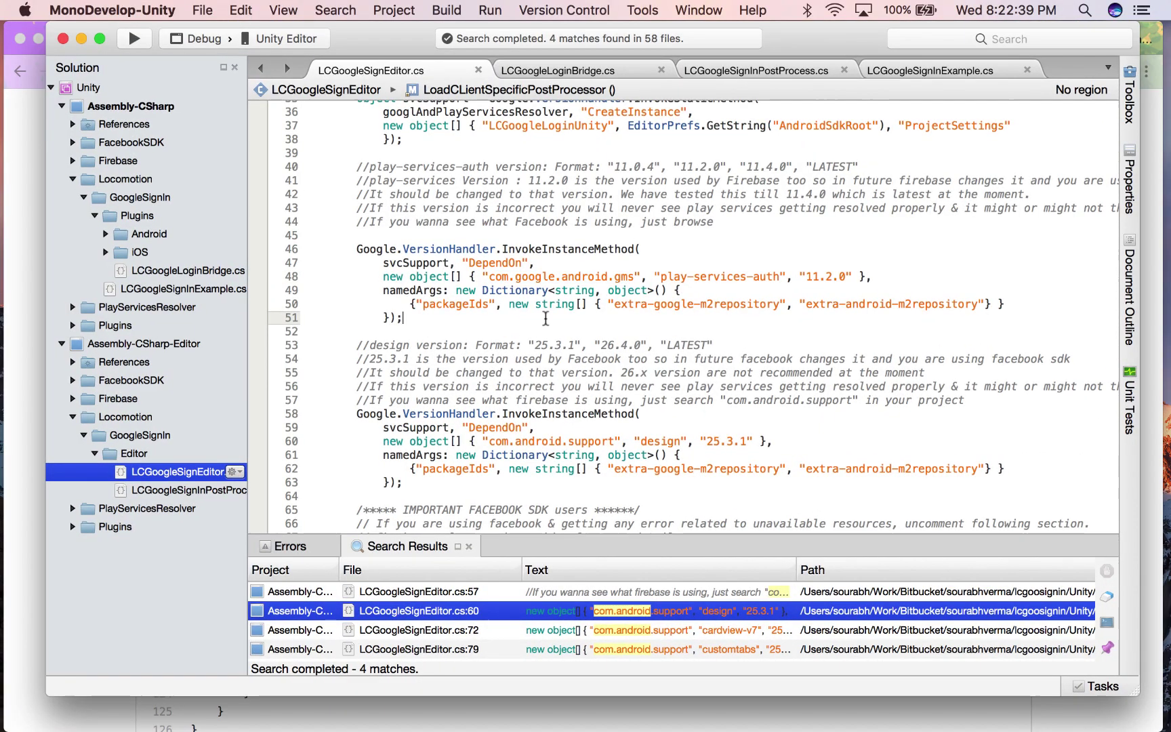
left_click_drag(487, 276, 631, 275)
key("super+shift+f")
key("Return")
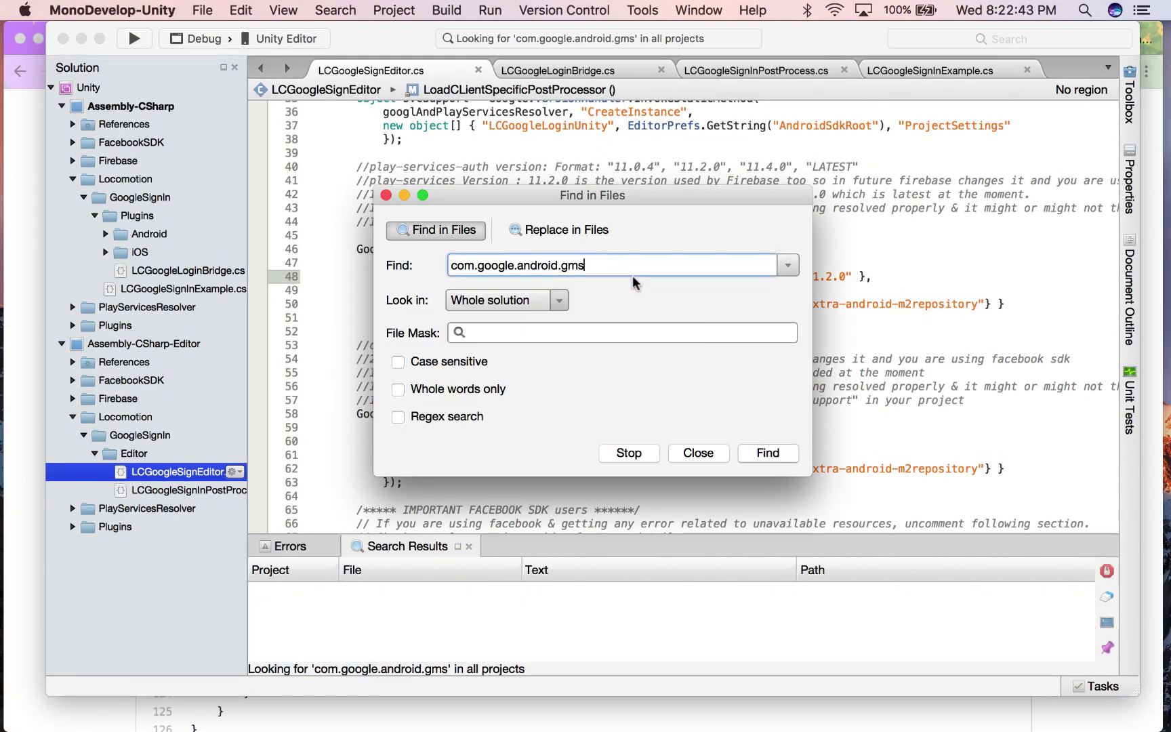
left_click(386, 196)
- Open the AppDeps.cs search match and highlight the play-services-base name and its version in the DependOn call
double_click(406, 591)
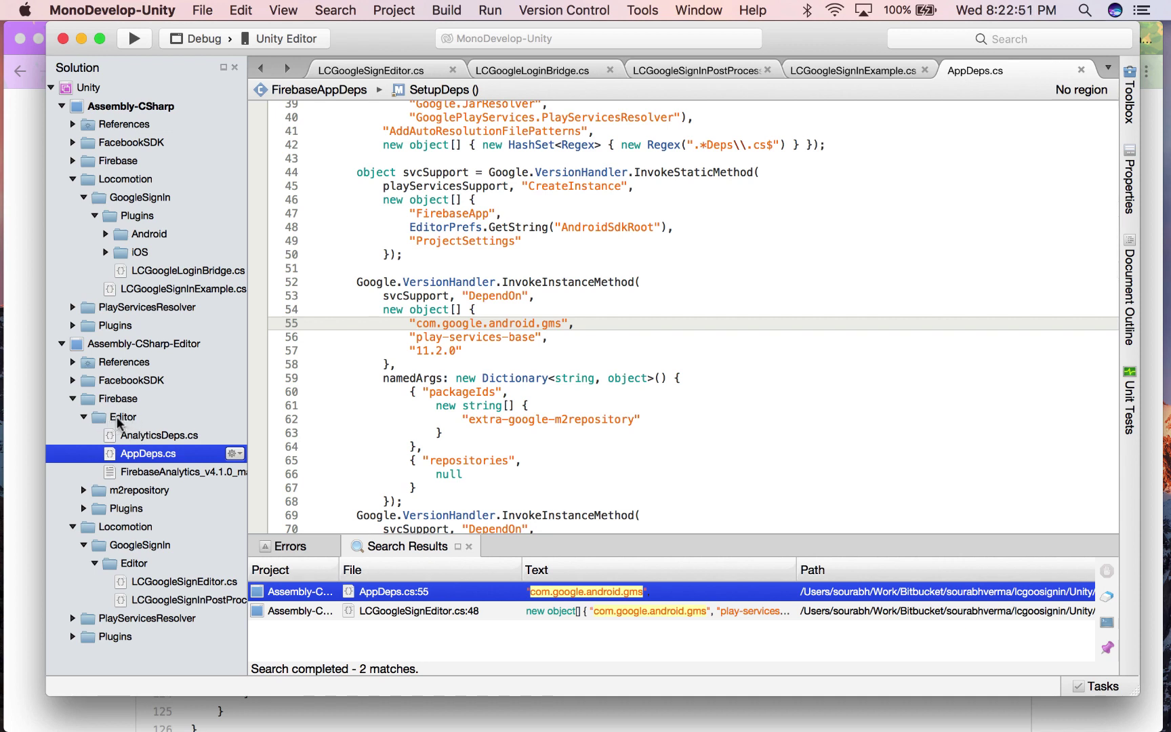
left_click(486, 351)
scroll(530, 336, "up", 2)
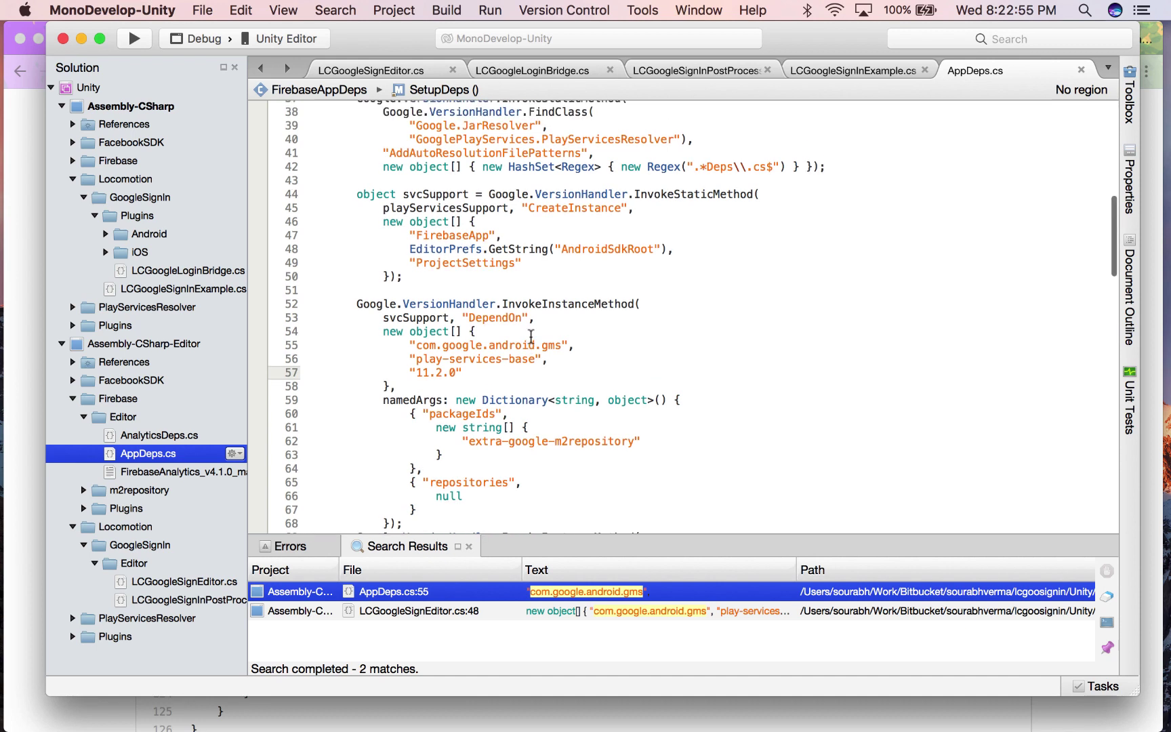
left_click_drag(415, 358, 534, 353)
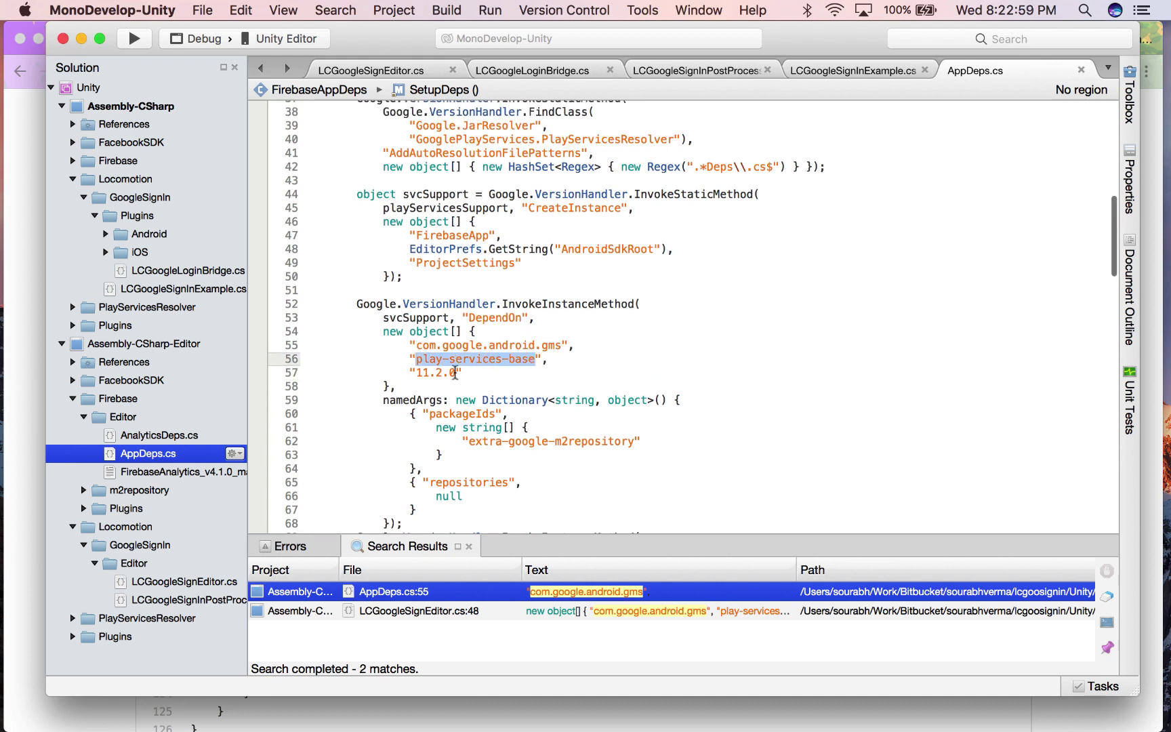
left_click_drag(458, 372, 418, 372)
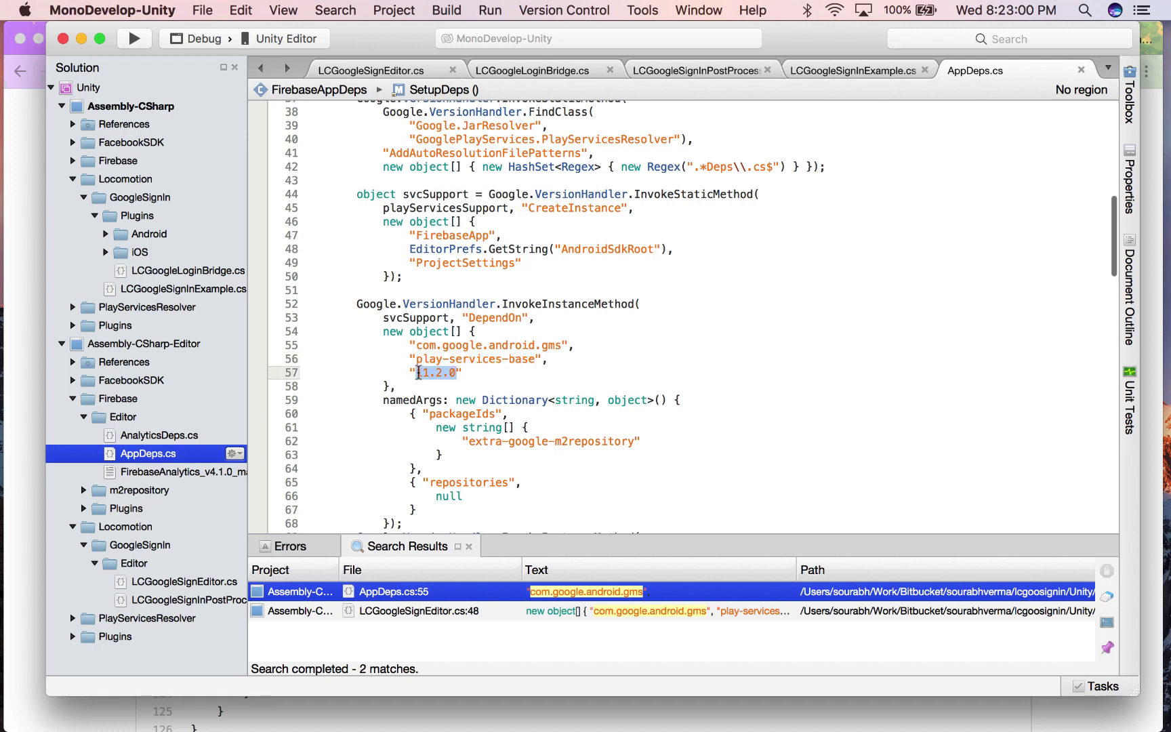
left_click(497, 377)
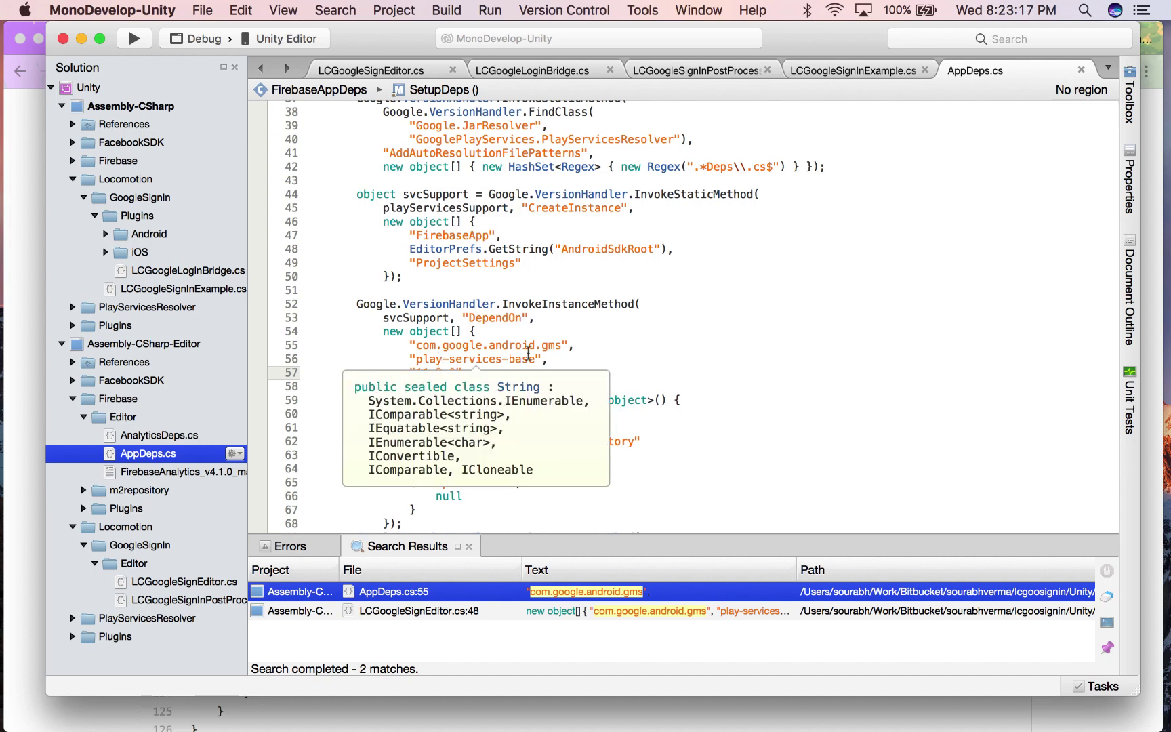
left_click(595, 318)
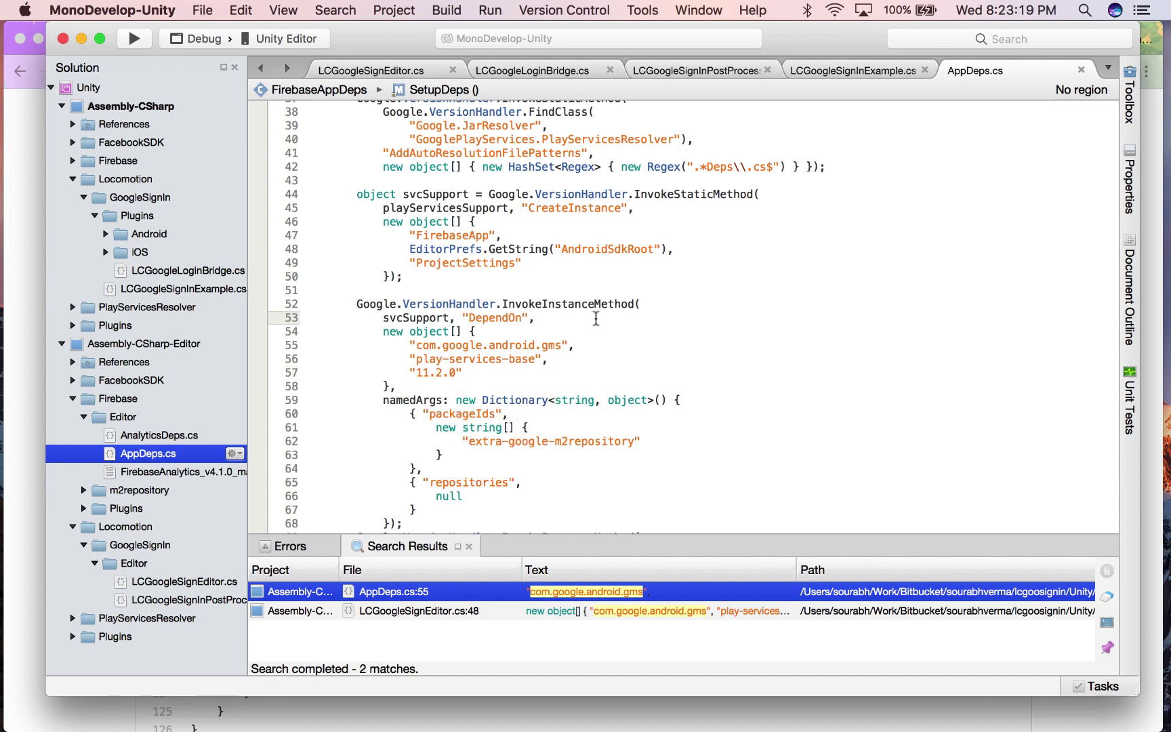
- Examine the Firebase DependOn calls in AppDeps.cs, highlighting com.google.firebase in the firebase-app-unity entry
scroll(576, 363, "up", 3)
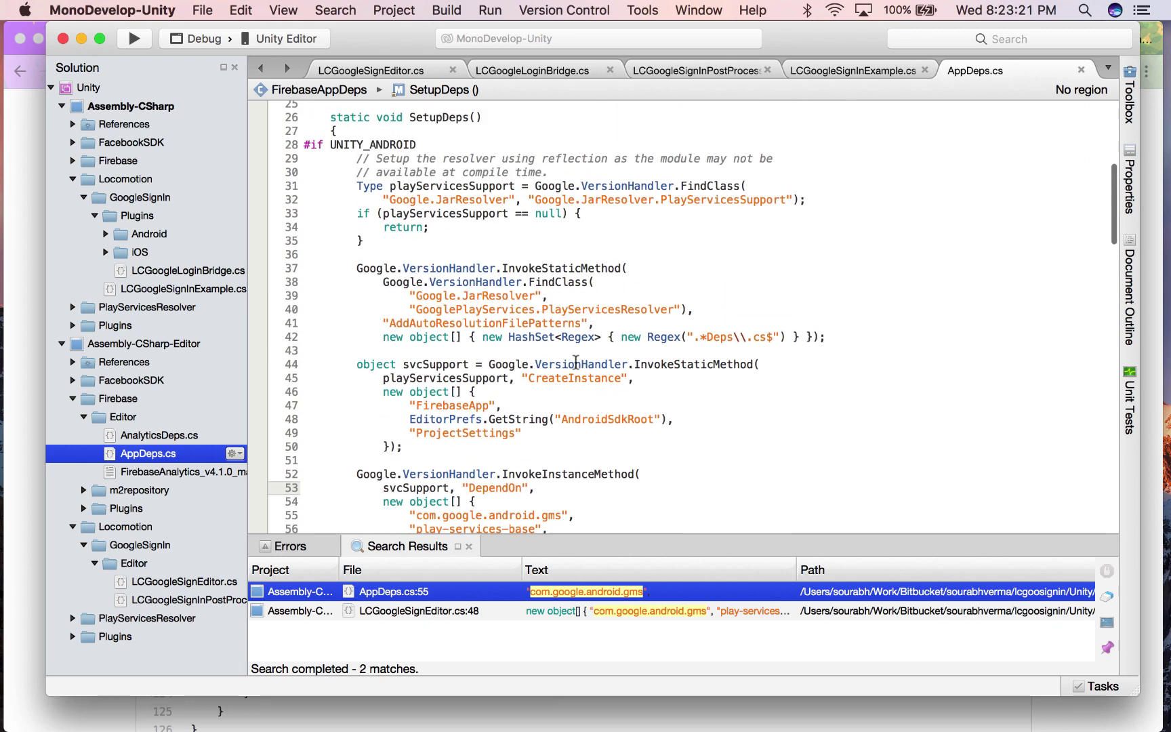
scroll(576, 362, "down", 6)
scroll(576, 363, "down", 5)
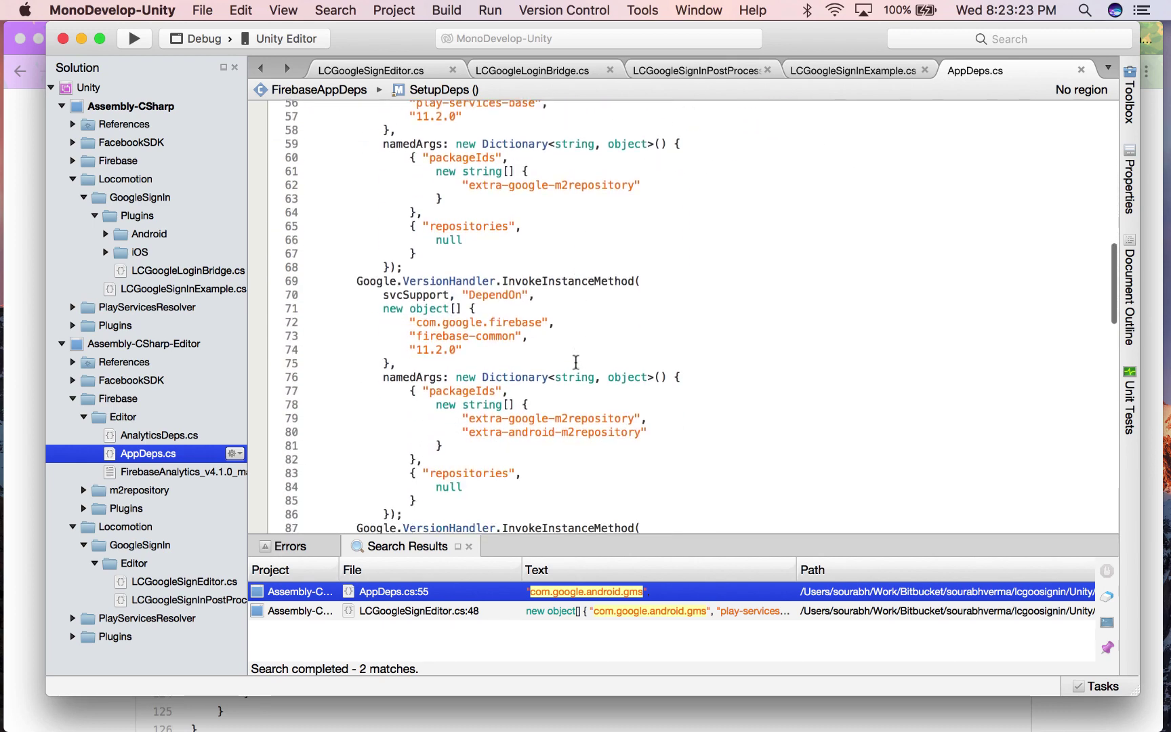
scroll(563, 402, "down", 10)
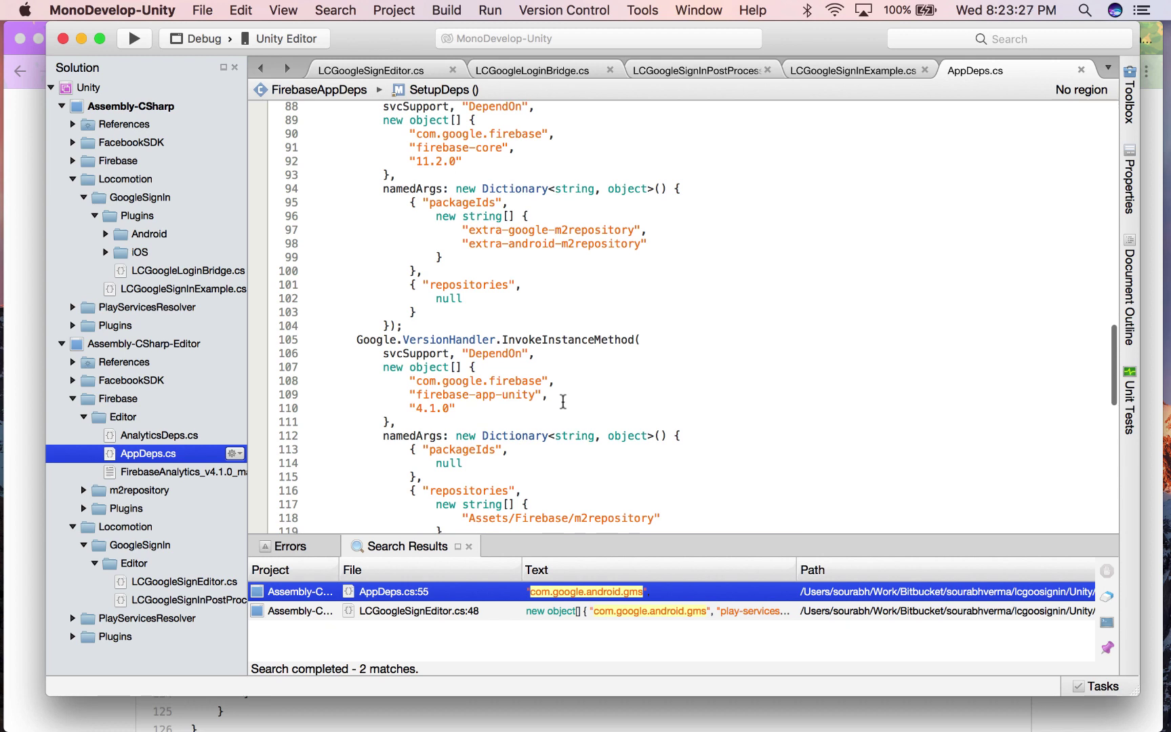
scroll(563, 402, "down", 2)
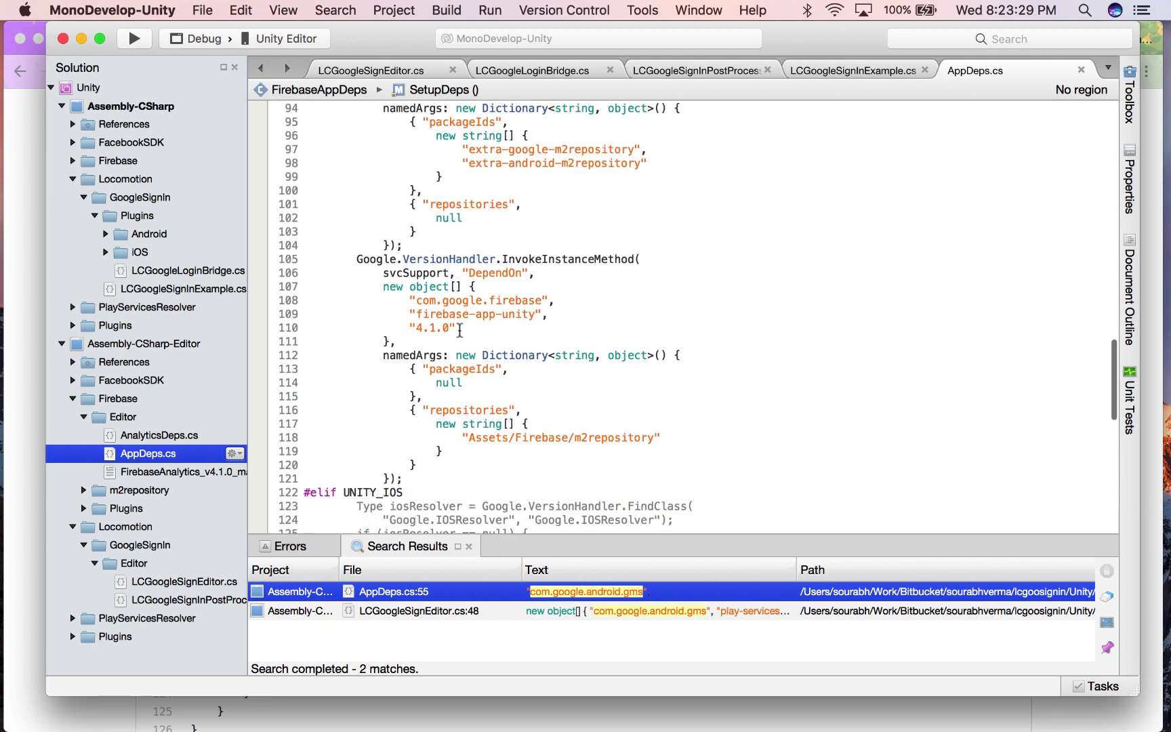
left_click_drag(416, 303, 543, 302)
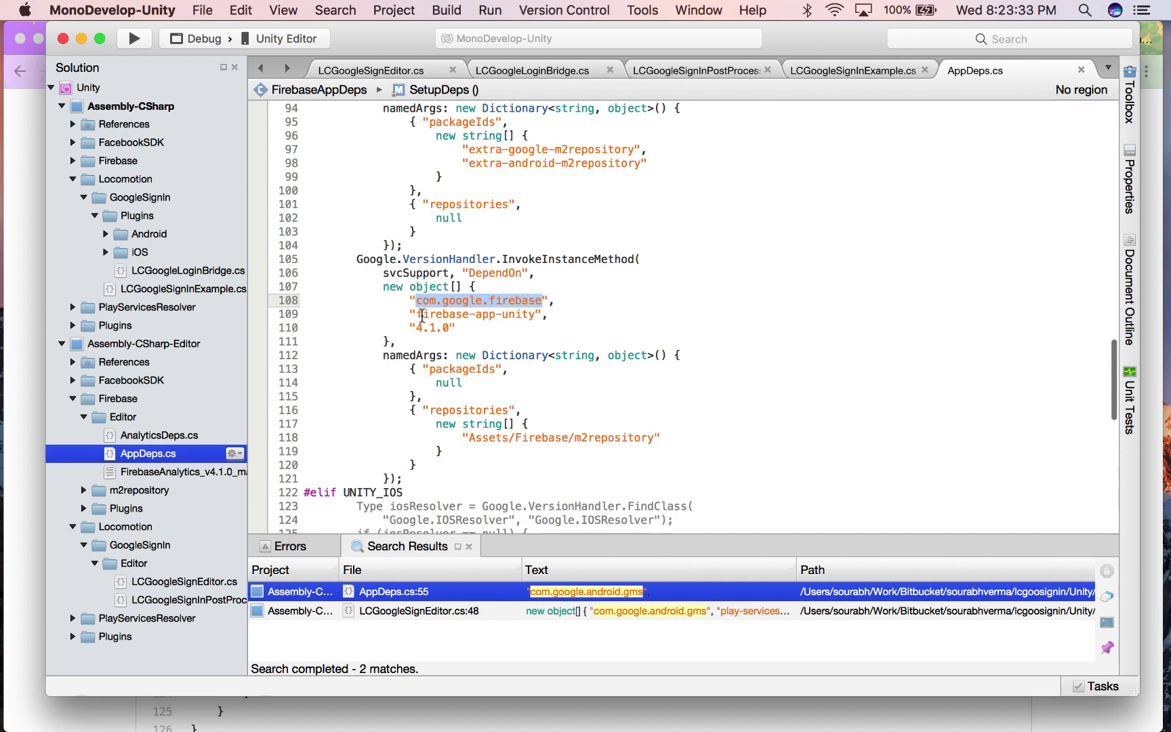
scroll(538, 369, "down", 12)
scroll(549, 331, "up", 8)
scroll(550, 331, "up", 7)
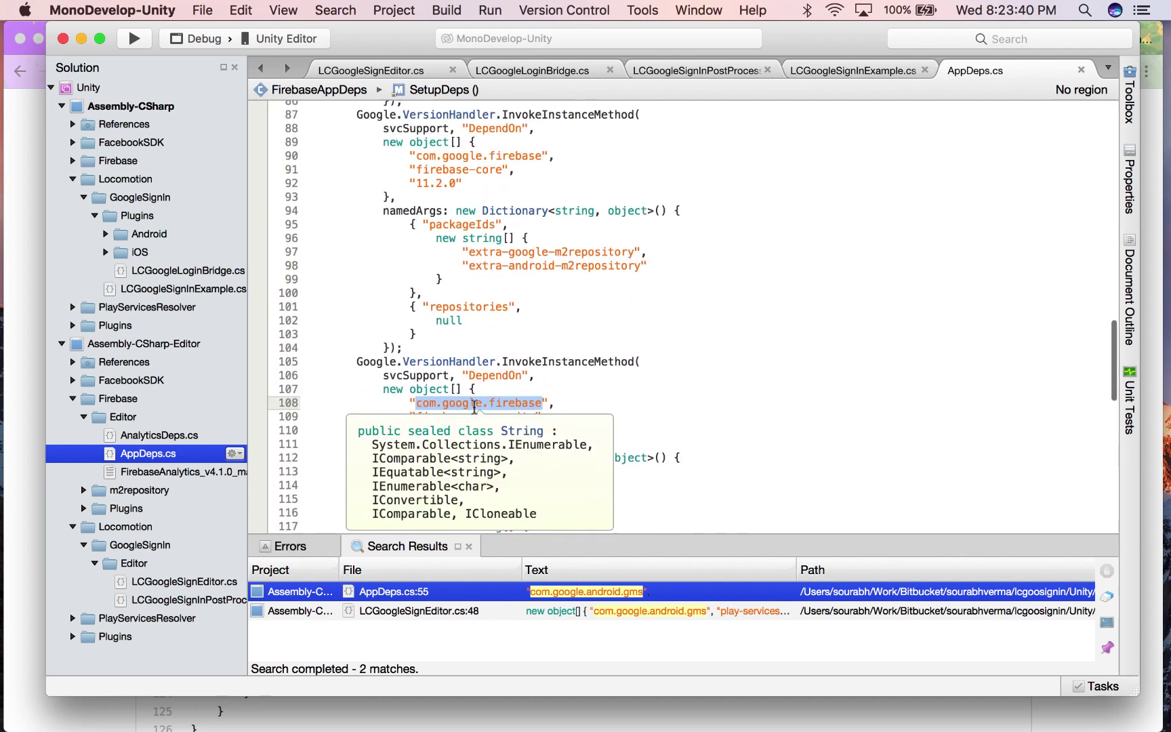
- Return to the com.google.android.gms dependency in AppDeps.cs and highlight the play-services-base name
left_click(458, 347)
scroll(458, 347, "up", 3)
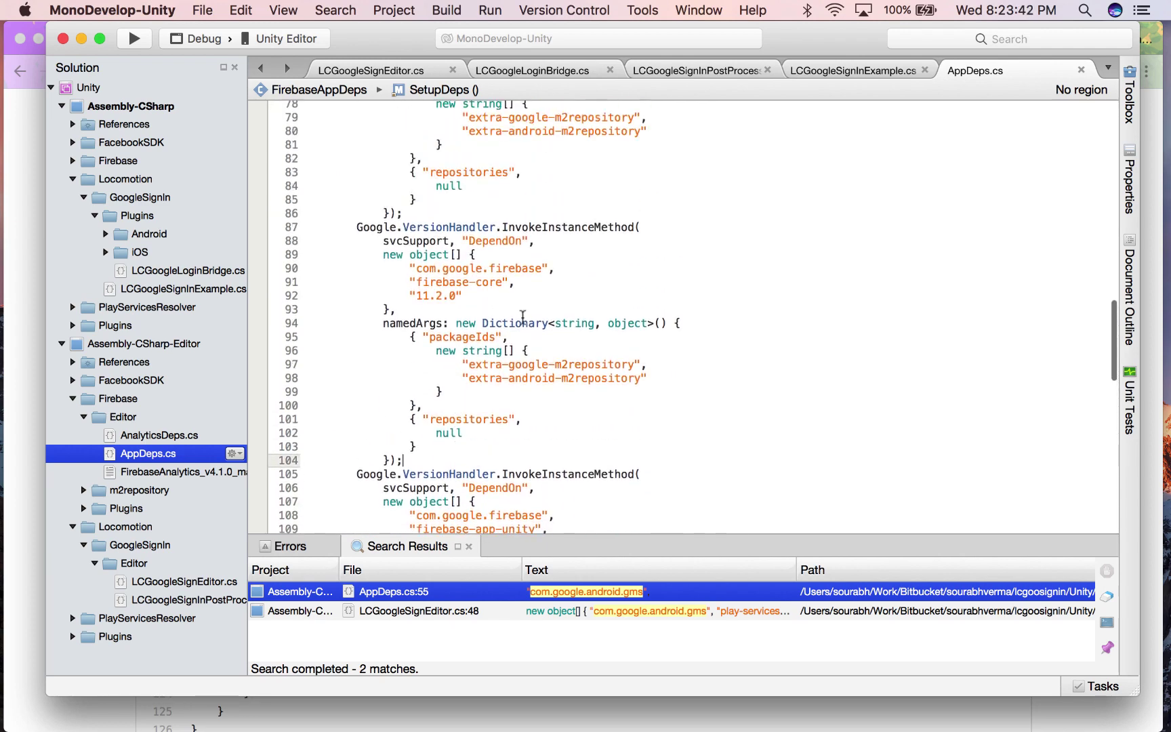
scroll(450, 306, "up", 5)
scroll(449, 307, "up", 5)
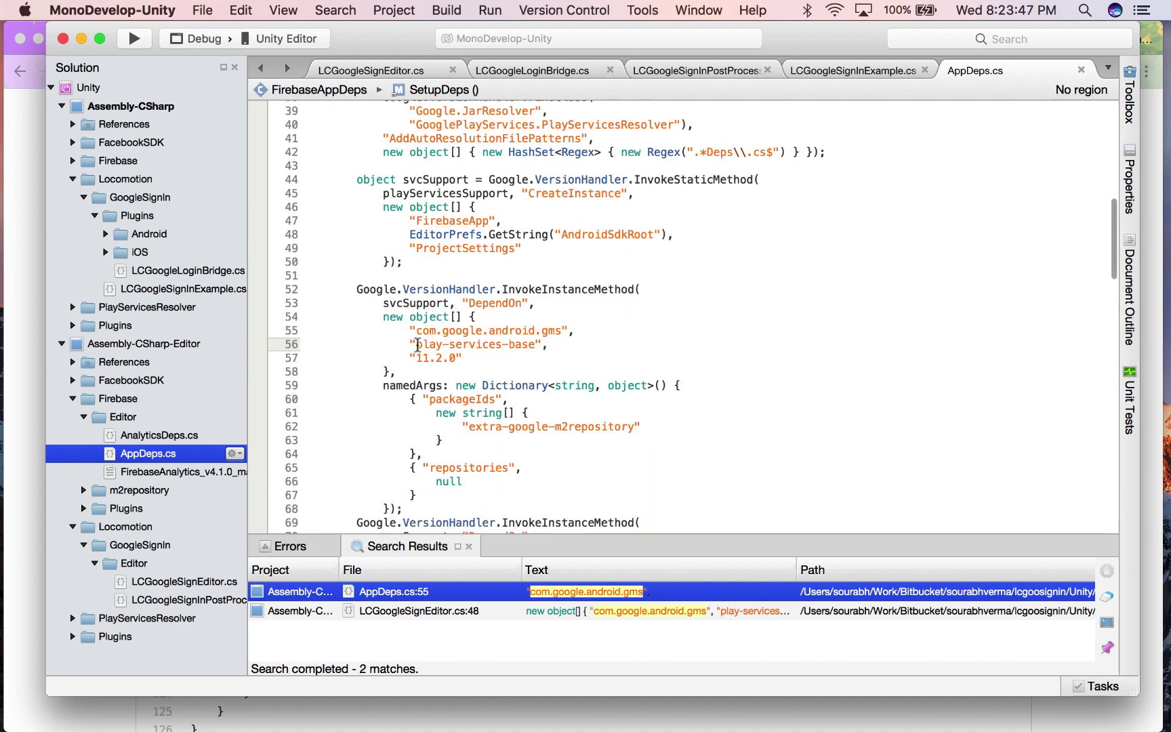
left_click_drag(416, 344, 533, 344)
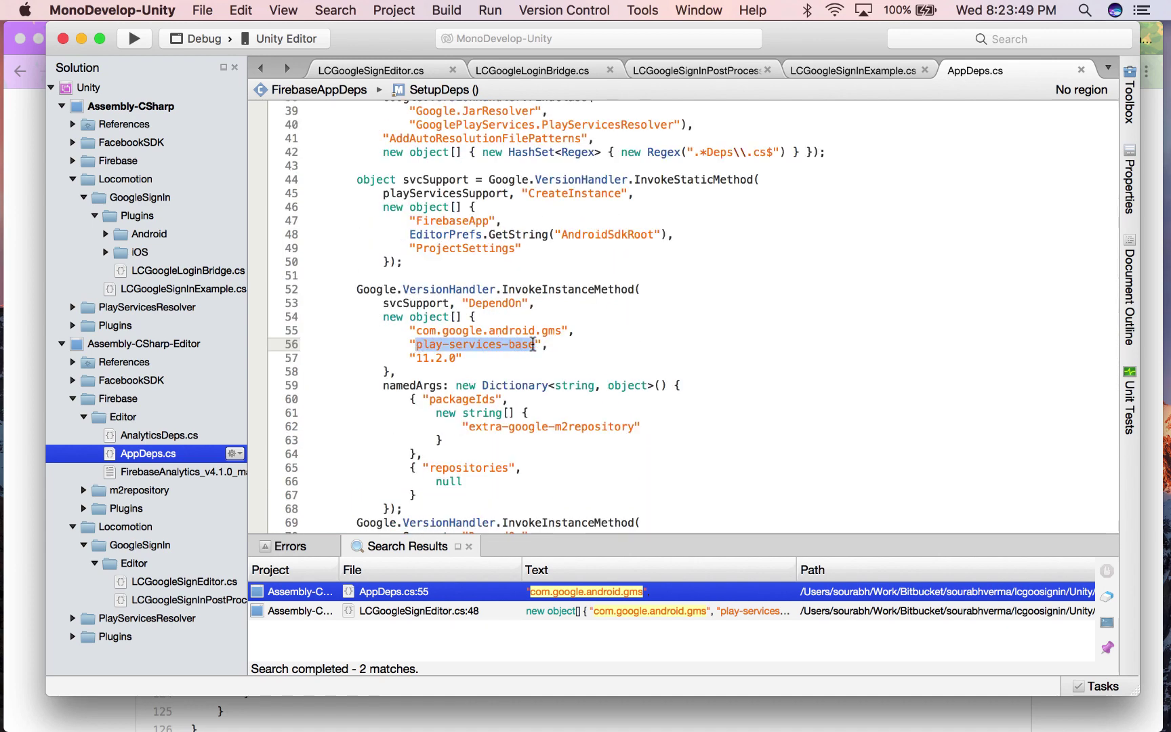
left_click(551, 360)
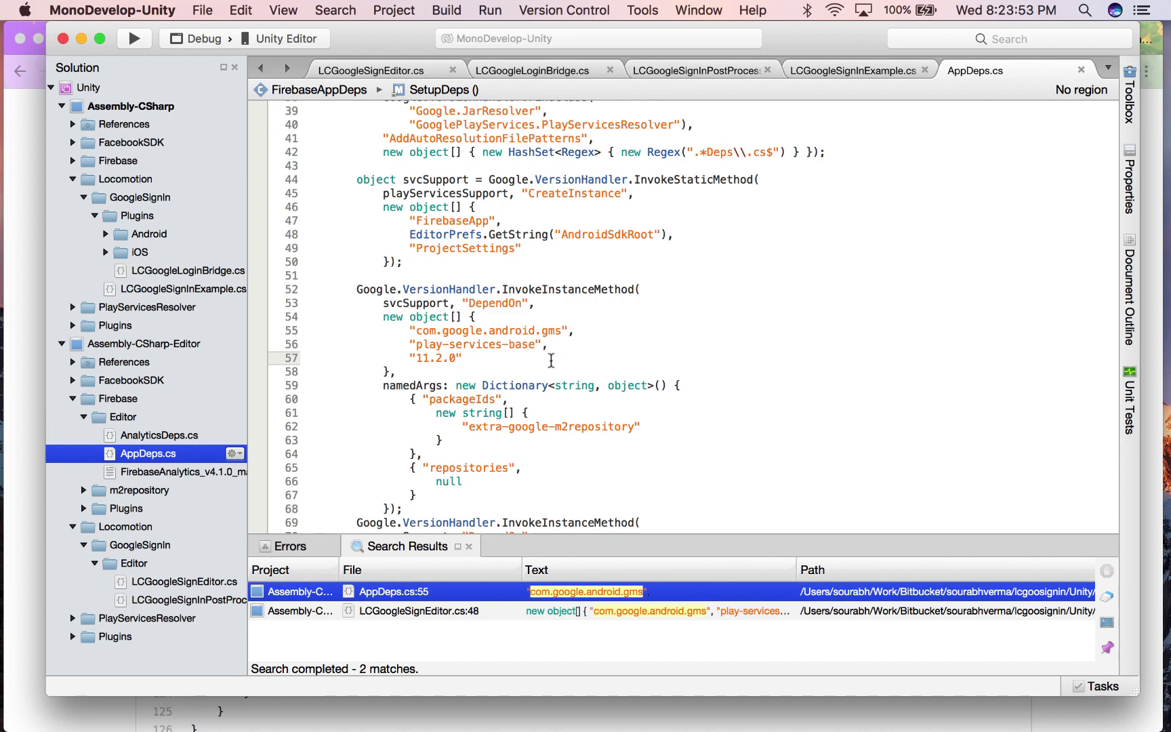
scroll(551, 360, "up", 1)
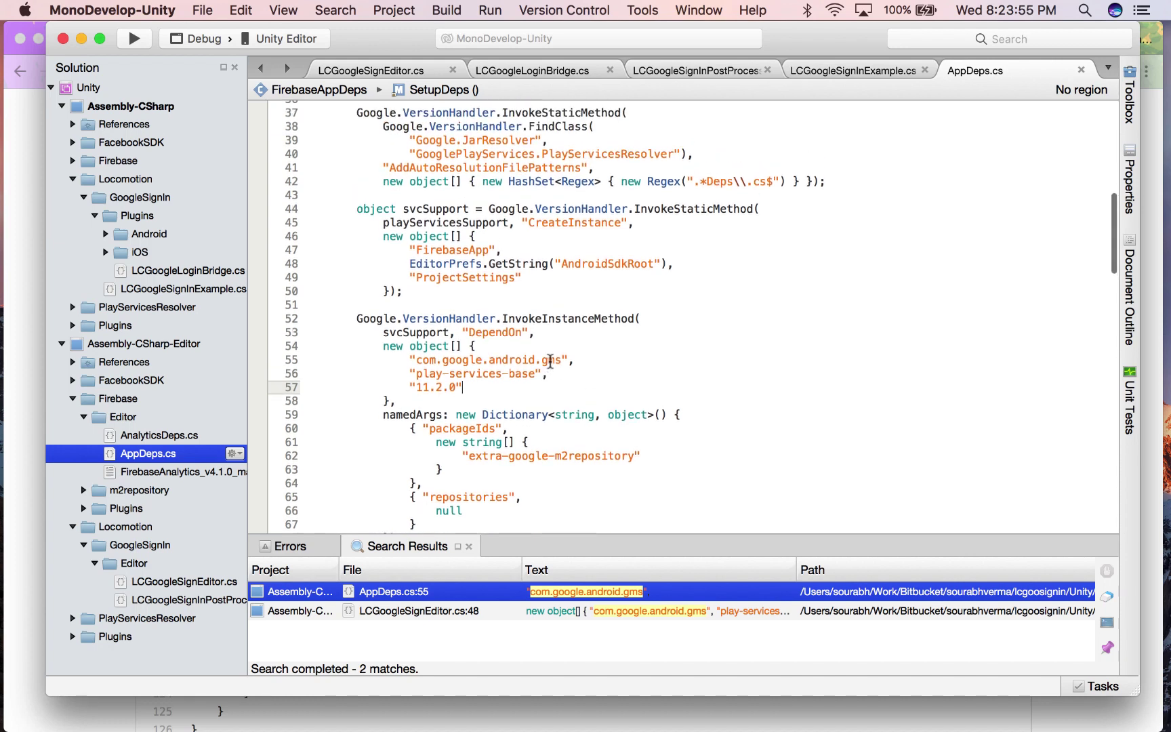
left_click(519, 342)
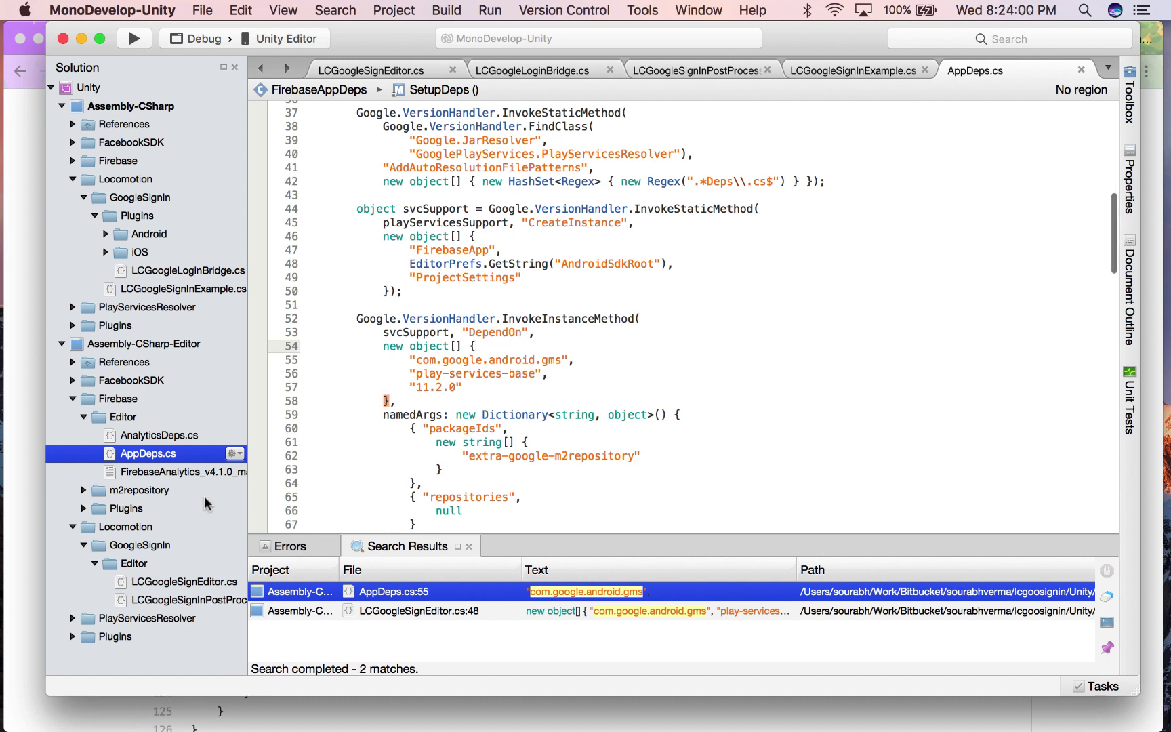
- In LCGoogleSignEditor.cs, set the play-services-auth dependency version to "LATEST"
double_click(183, 580)
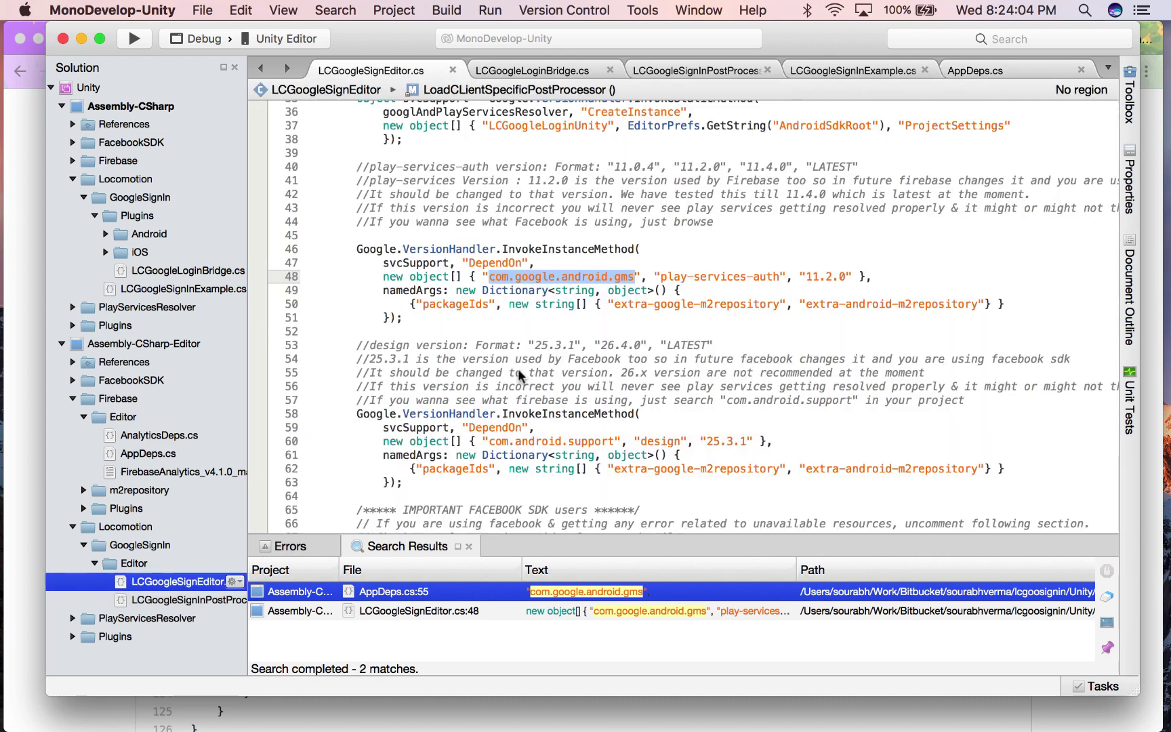
left_click(573, 373)
scroll(671, 338, "down", 3)
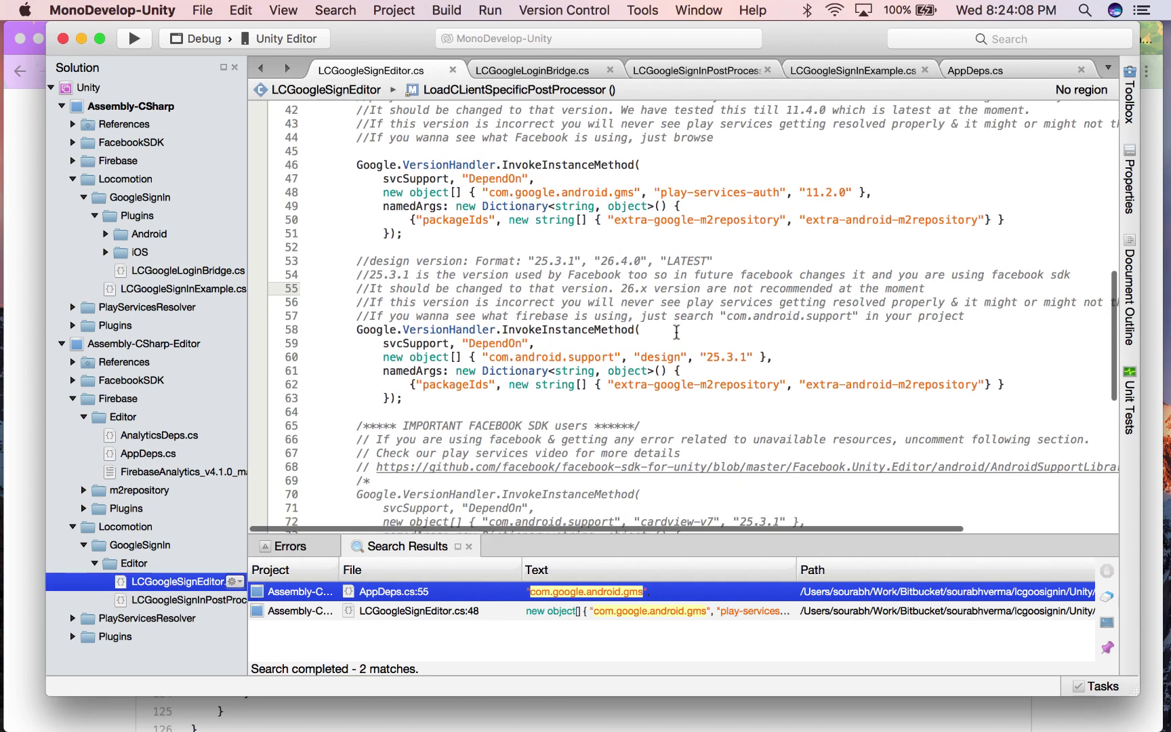
left_click_drag(806, 192, 844, 194)
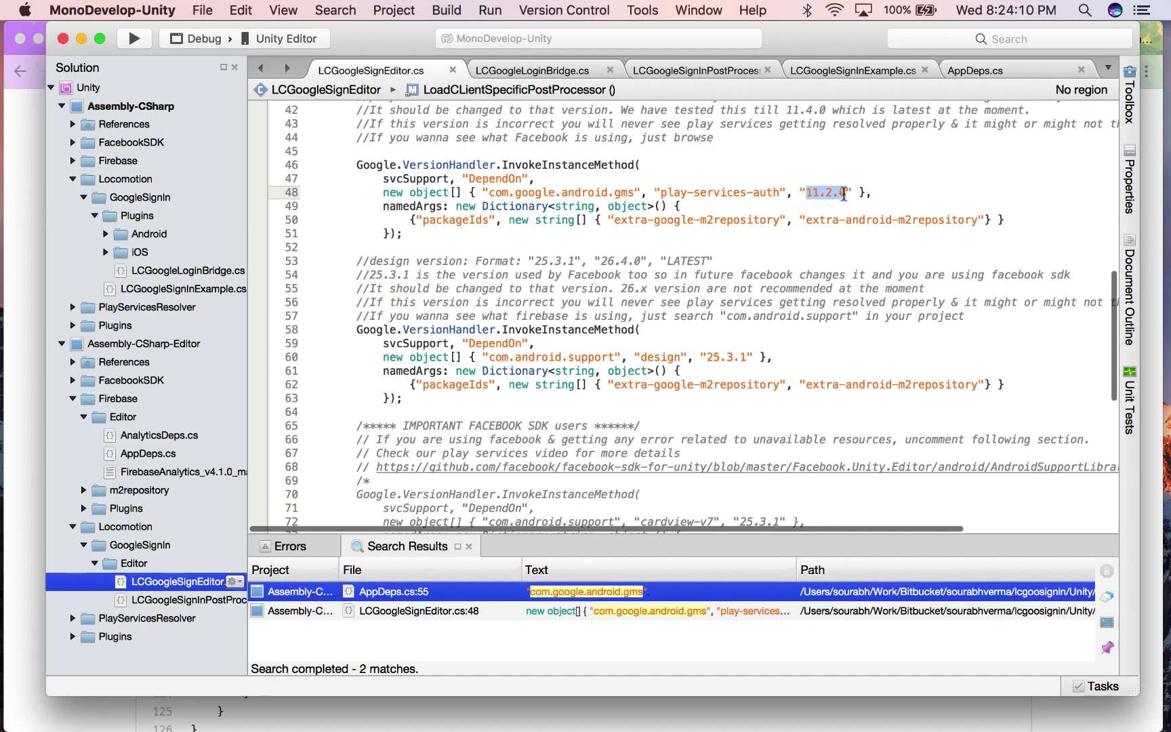
key("BackSpace")
type("LATEST")
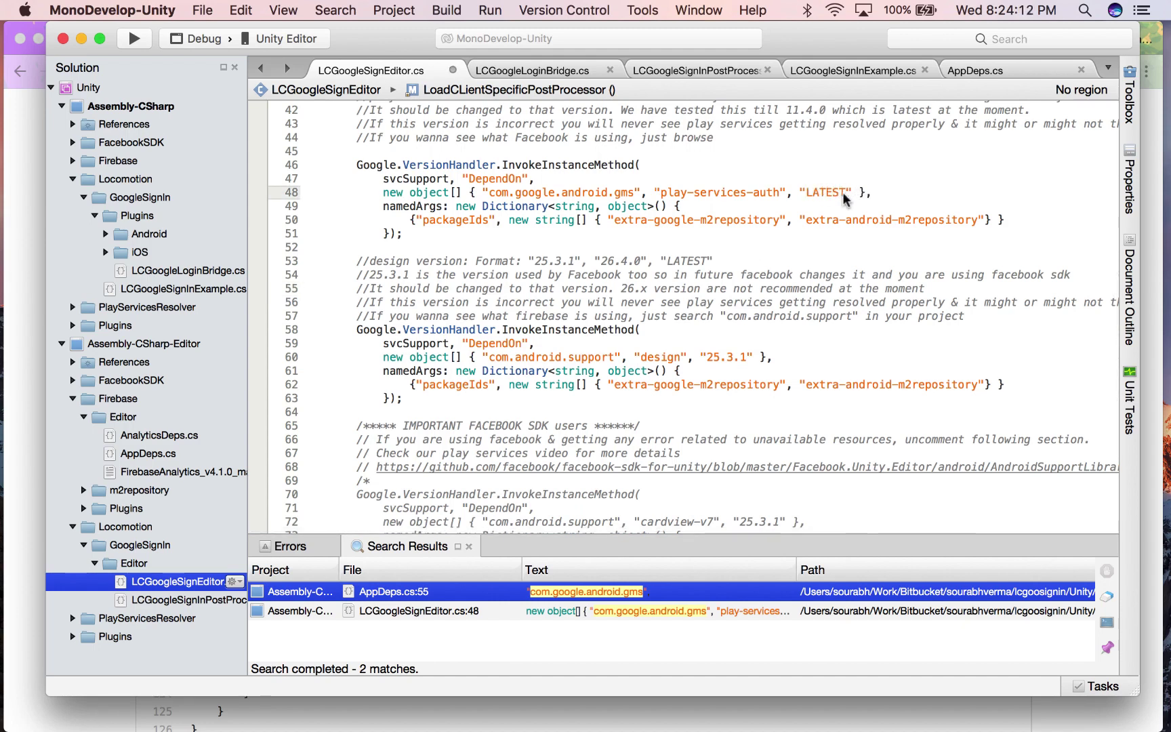
- Set the play-services-auth dependency version in LCGoogleSignEditor.cs to "11.2.0"
key("shift+Left")
key("shift+Left")
key("shift+Left")
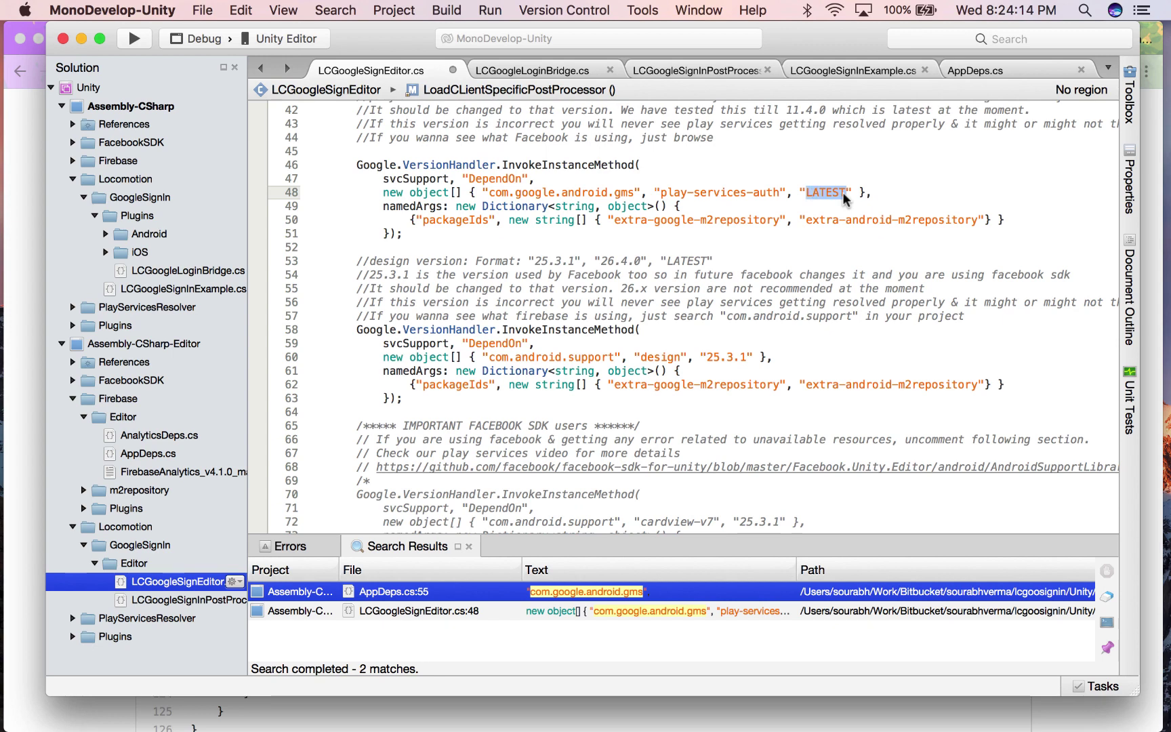
key("BackSpace")
type("11.2.0")
- Try "LATEST" as the version of the com.android.support design dependency, and undo that change
scroll(562, 365, "down", 1)
scroll(563, 364, "down", 3)
double_click(656, 265)
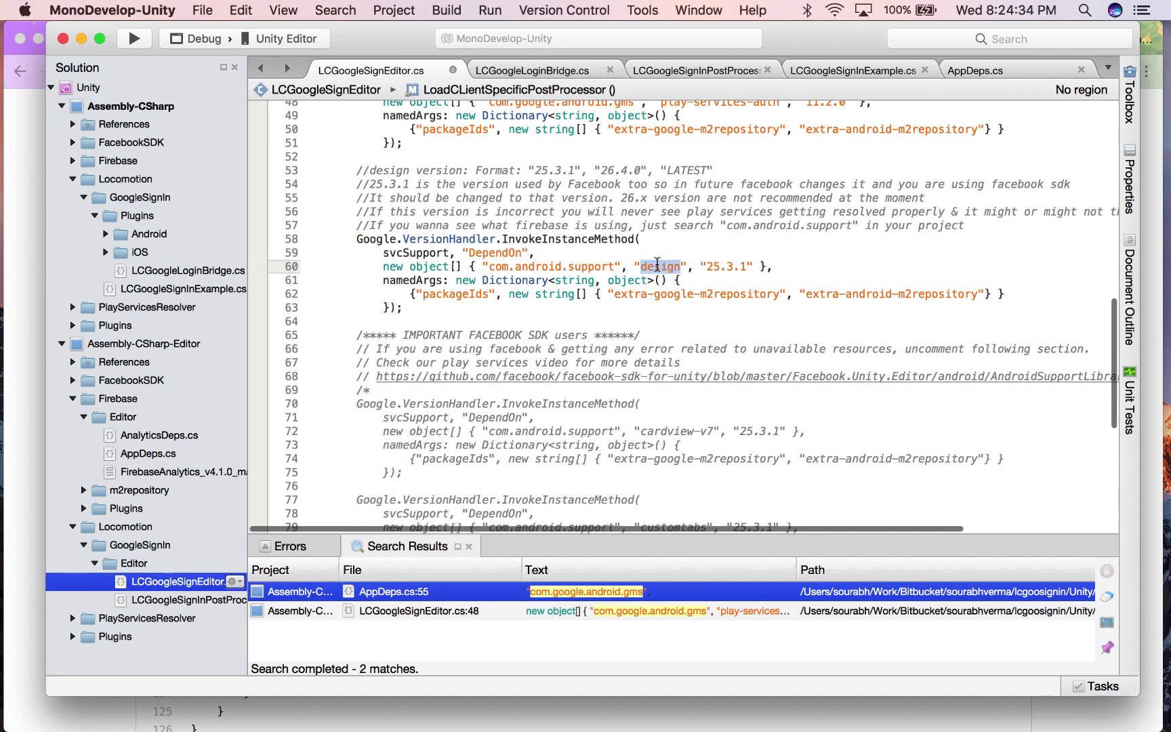
left_click_drag(708, 266, 743, 266)
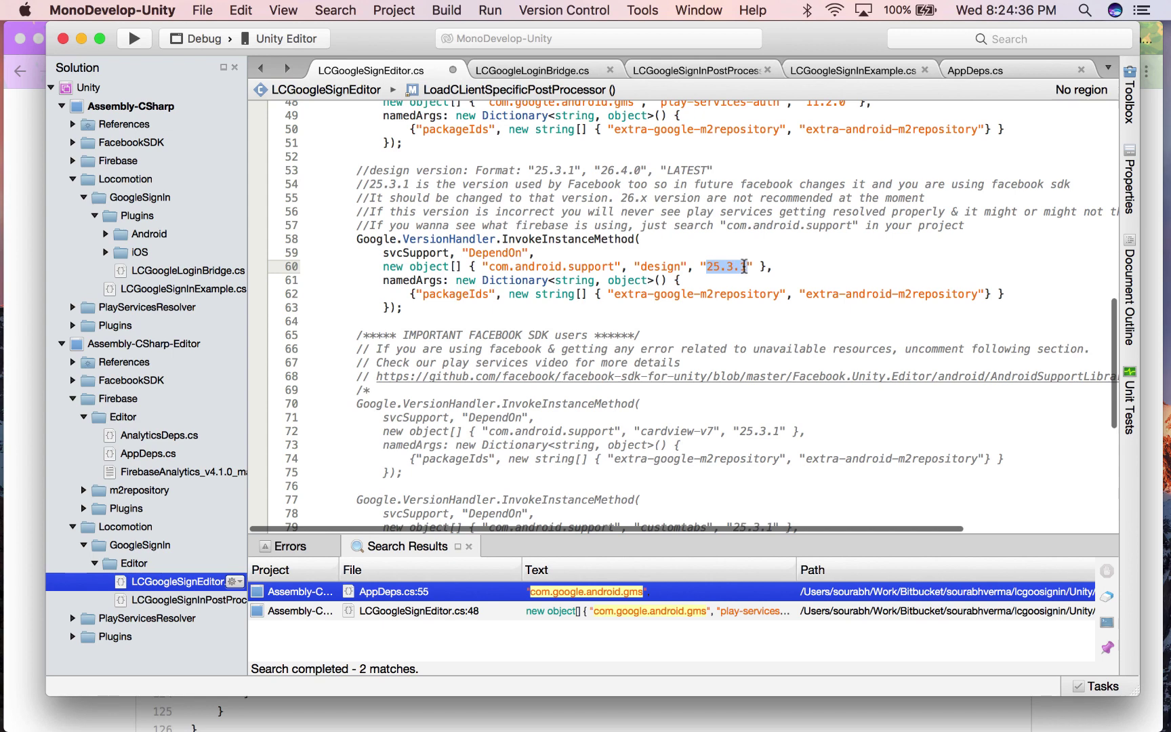
type("LATEST")
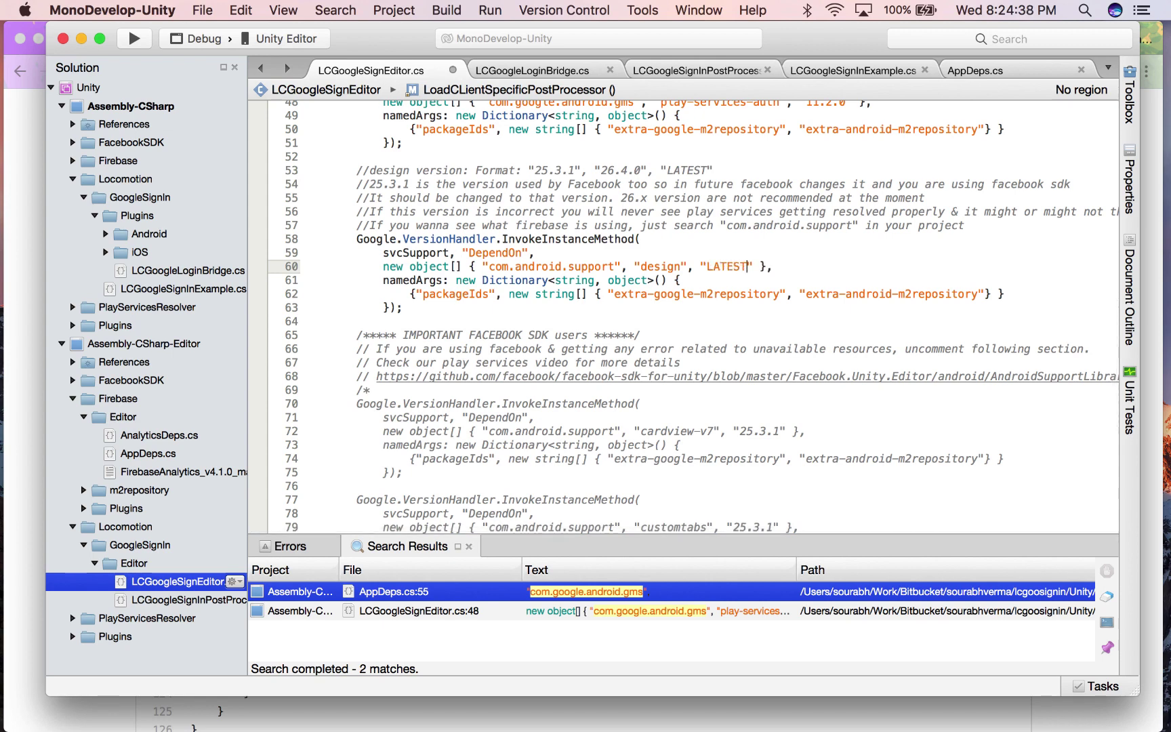
key("cmd+z")
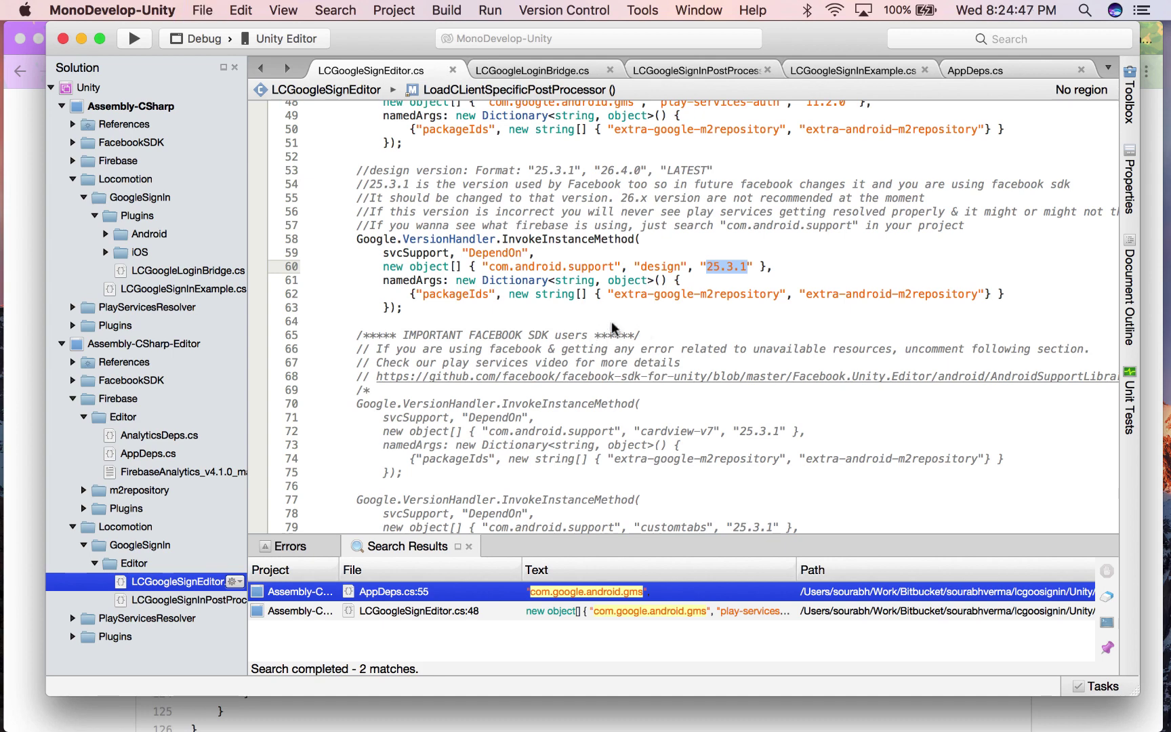
- Examine the design and play-services-auth DependOn calls in LCGoogleSignEditor.cs, highlighting their versions and the com.google.android.gms and com.android.support package names
left_click(715, 268)
left_click_drag(706, 268, 745, 266)
left_click(632, 327)
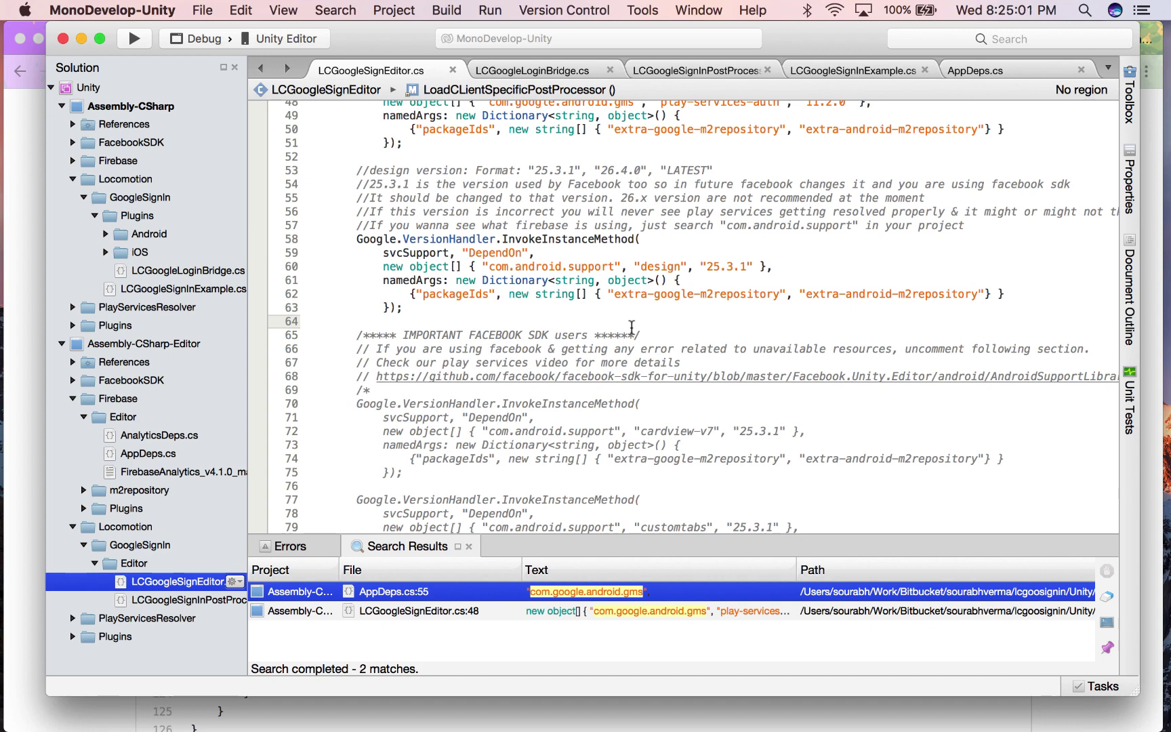
left_click_drag(707, 266, 745, 266)
left_click(700, 280)
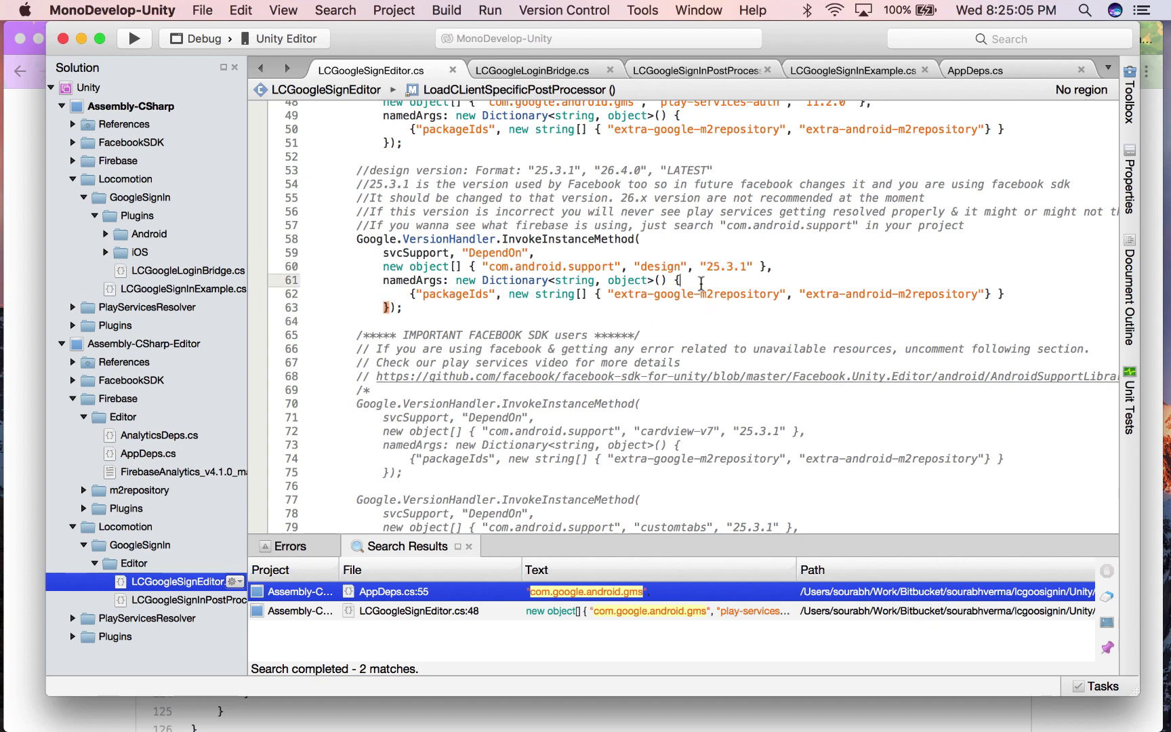
scroll(700, 283, "up", 3)
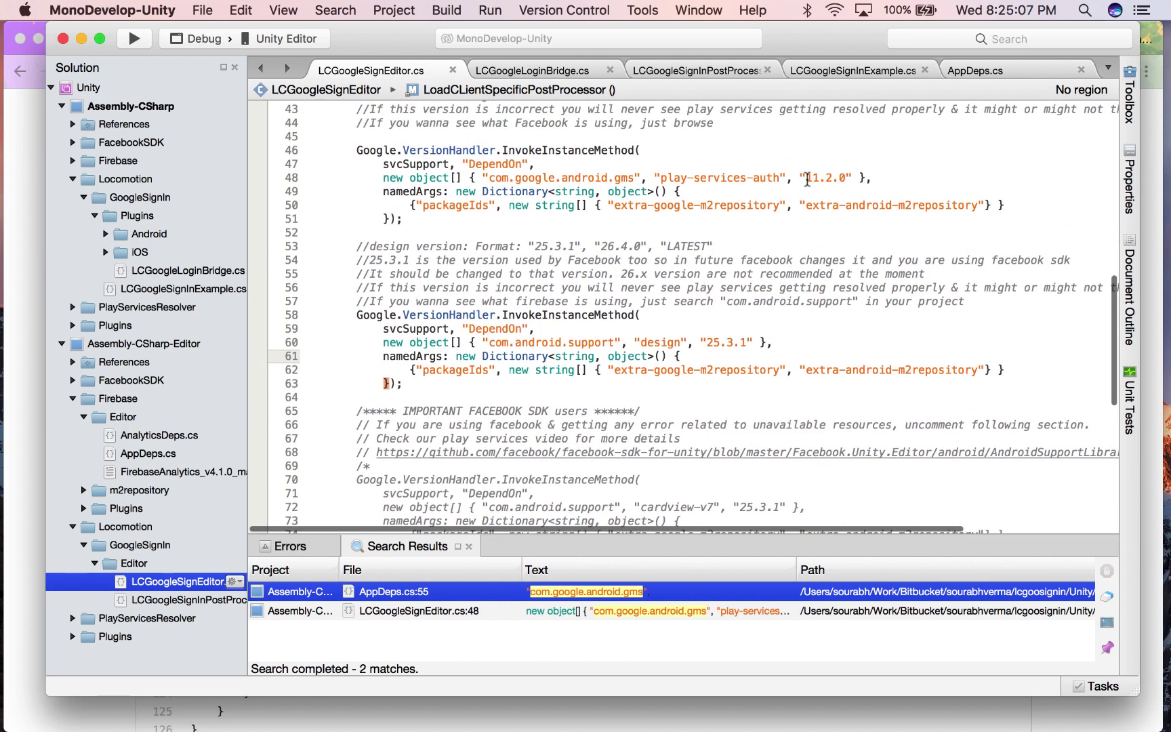
left_click_drag(806, 177, 839, 178)
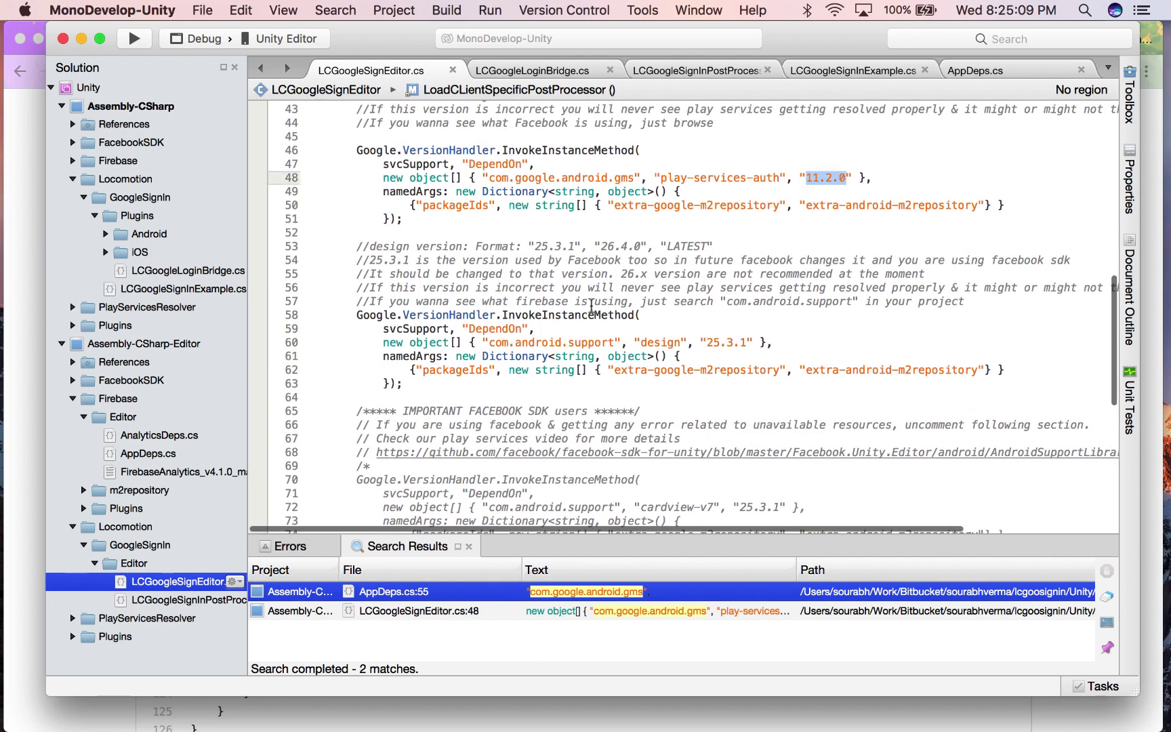
left_click_drag(489, 178, 634, 178)
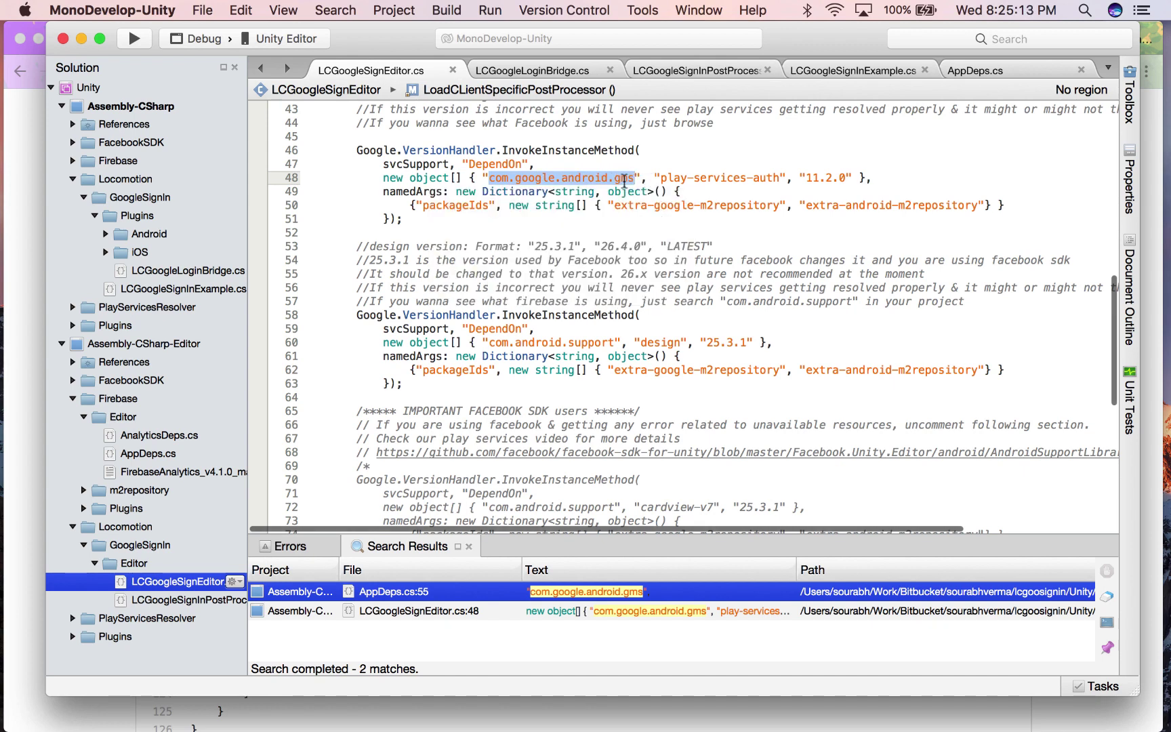
left_click_drag(490, 342, 615, 342)
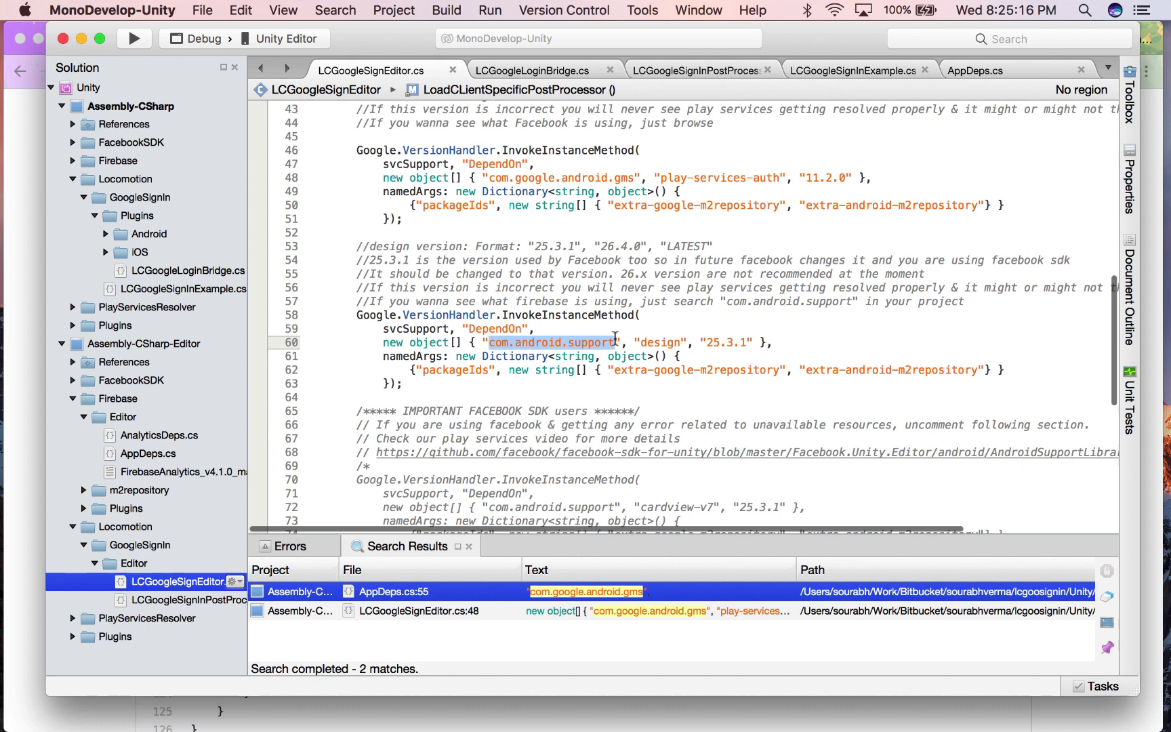
left_click(663, 383)
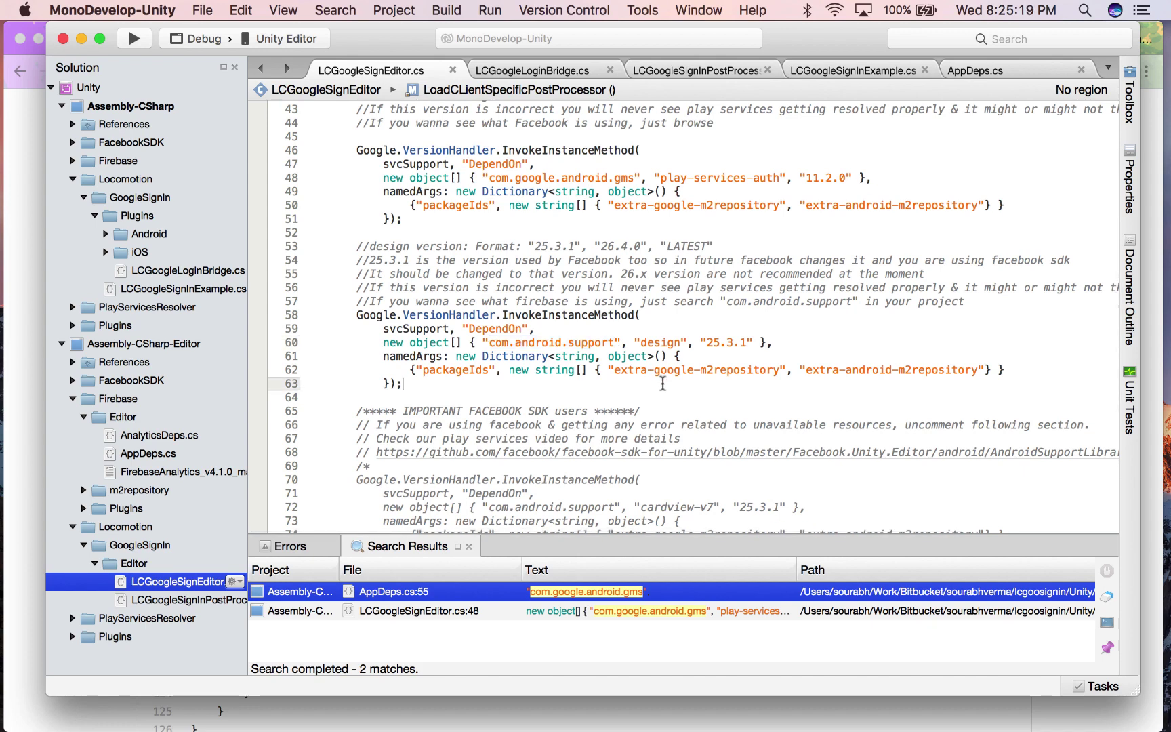
triple_click(722, 342)
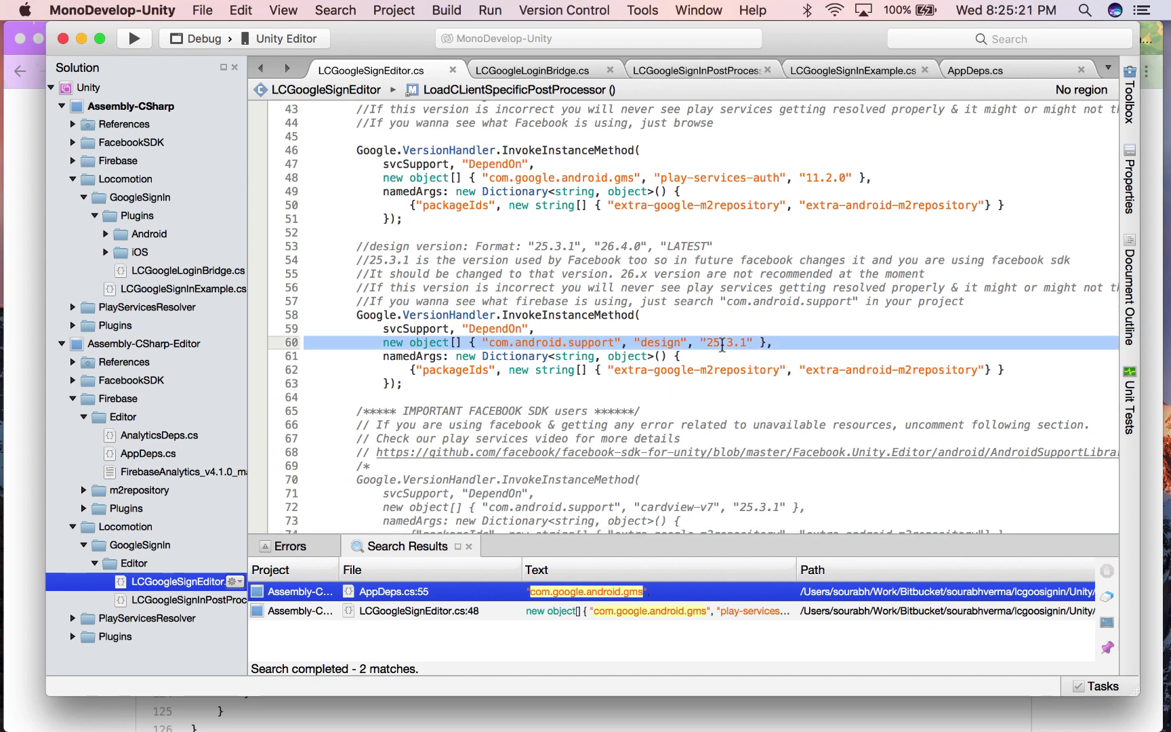
left_click(680, 334)
- Set the play-services-auth dependency version to "13.3.3" in LCGoogleSignEditor.cs
left_click(512, 393)
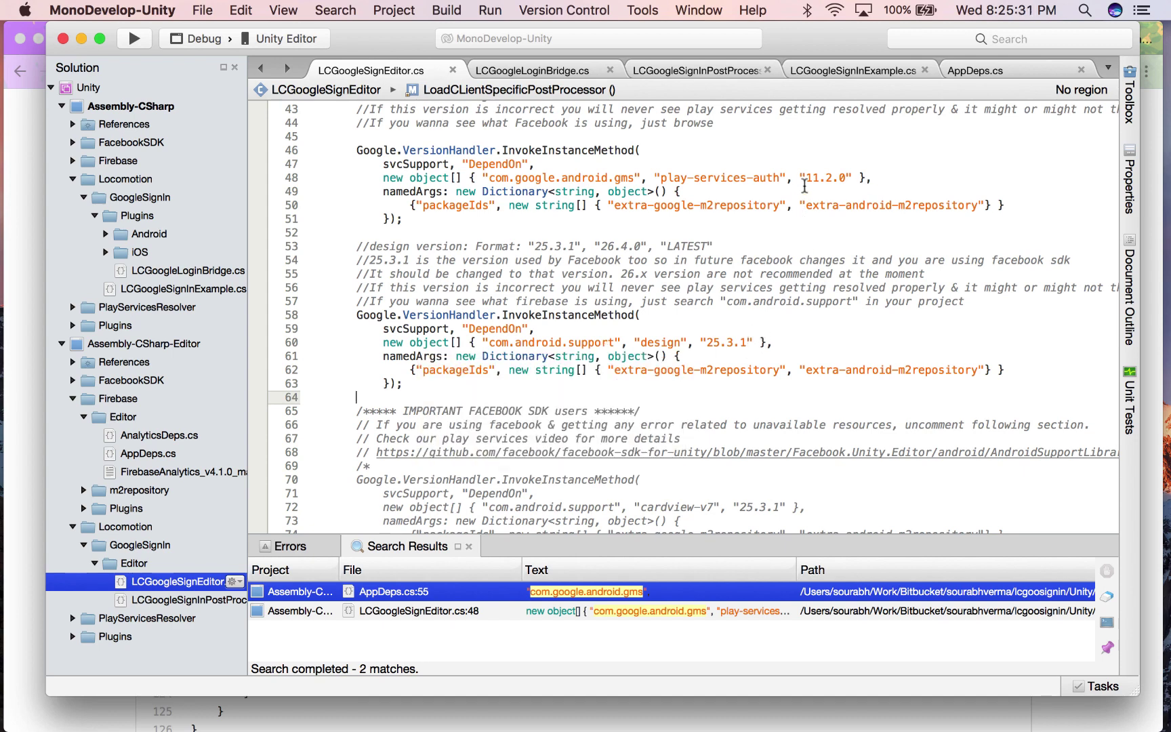
left_click_drag(805, 178, 846, 179)
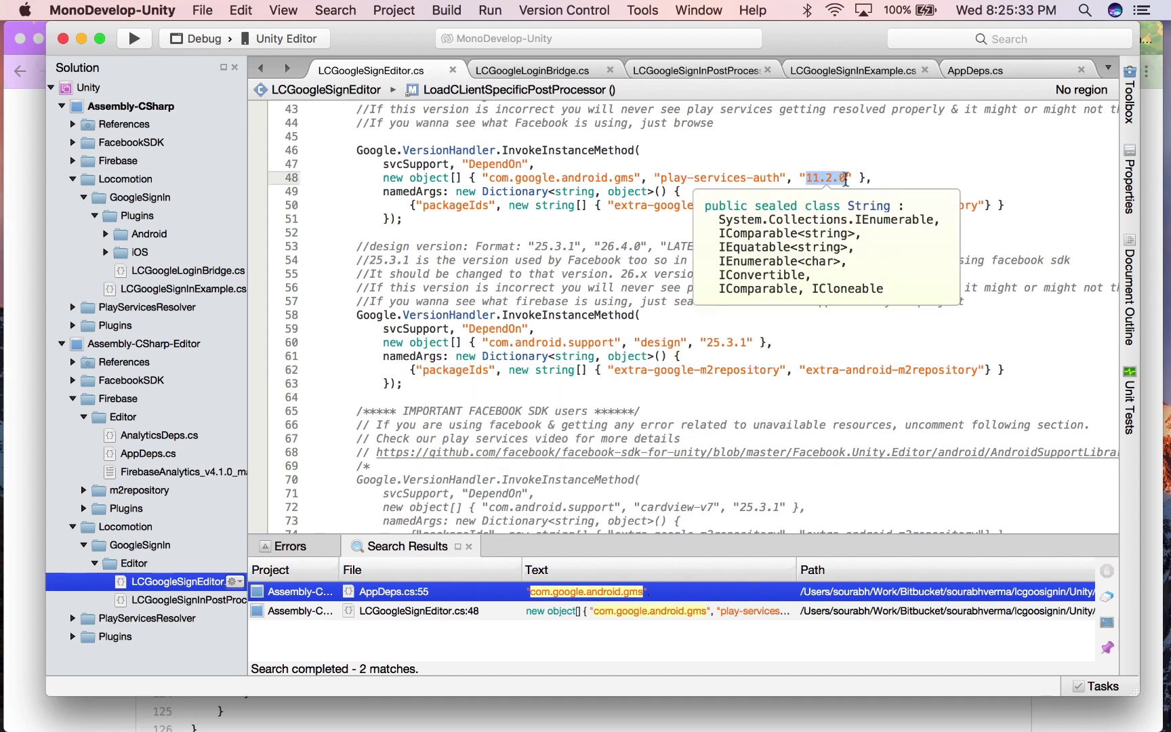
type("13")
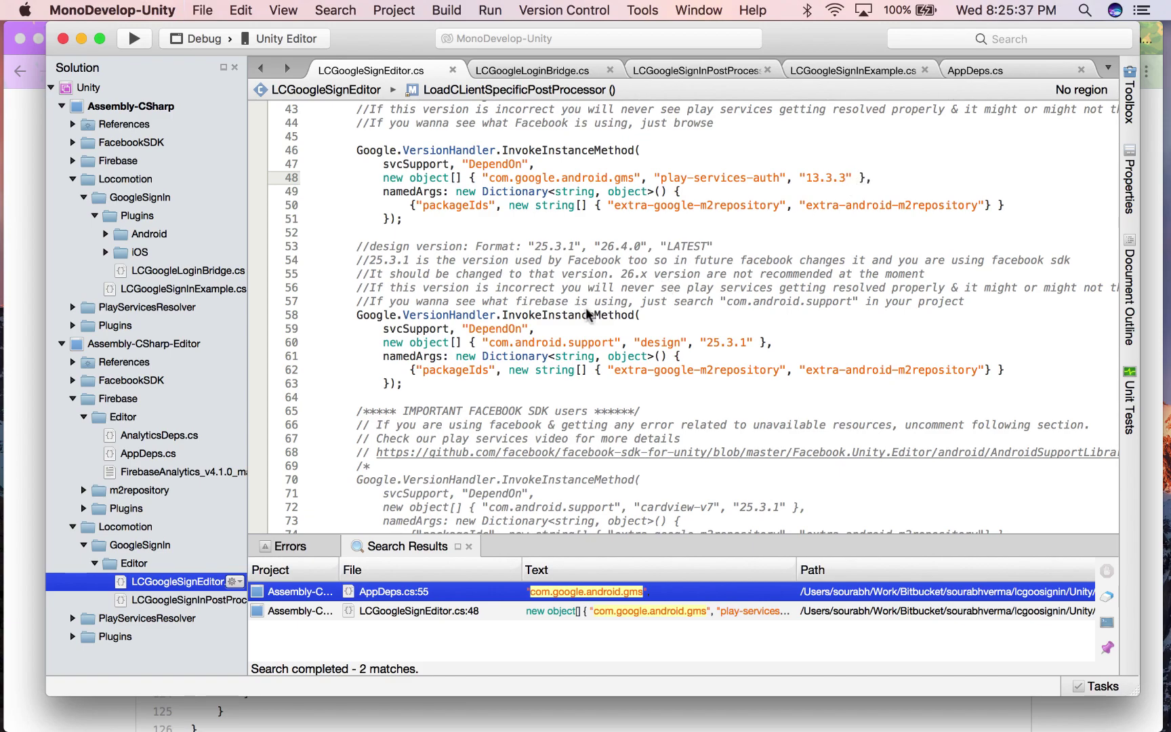
- Switch to the Unity editor and look through the library files in Assets/Plugins/Android
key("ctrl+Up")
left_click(422, 387)
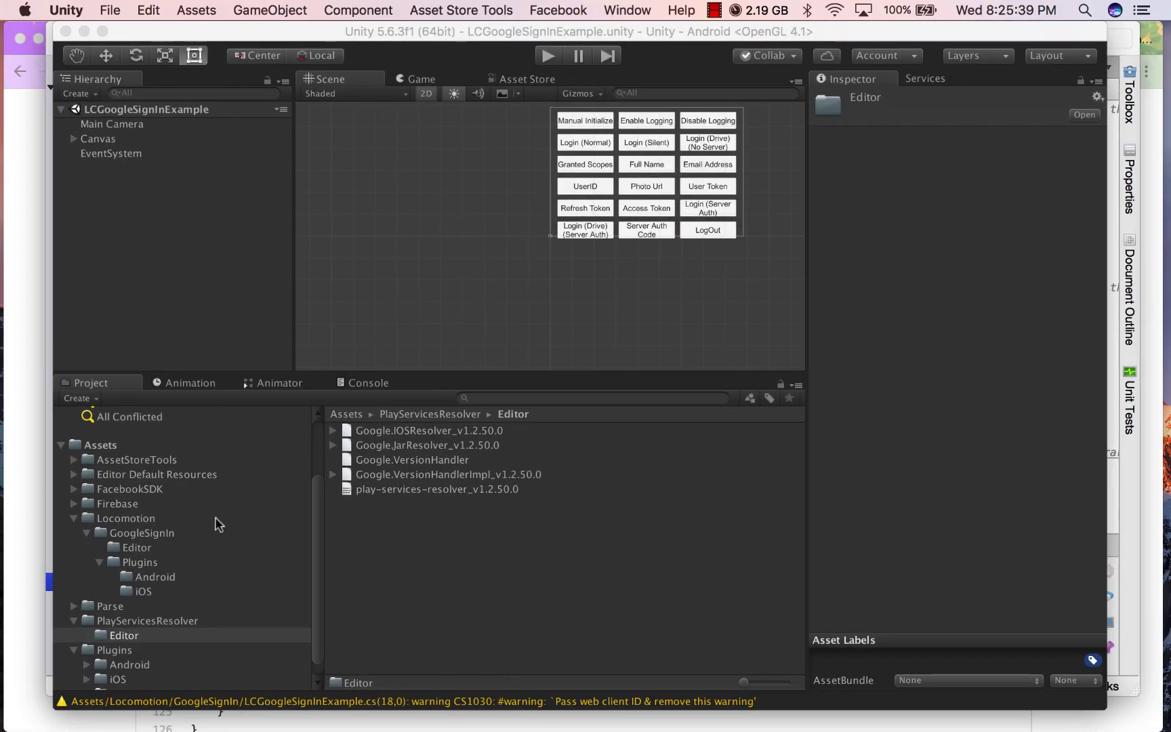
left_click(145, 664)
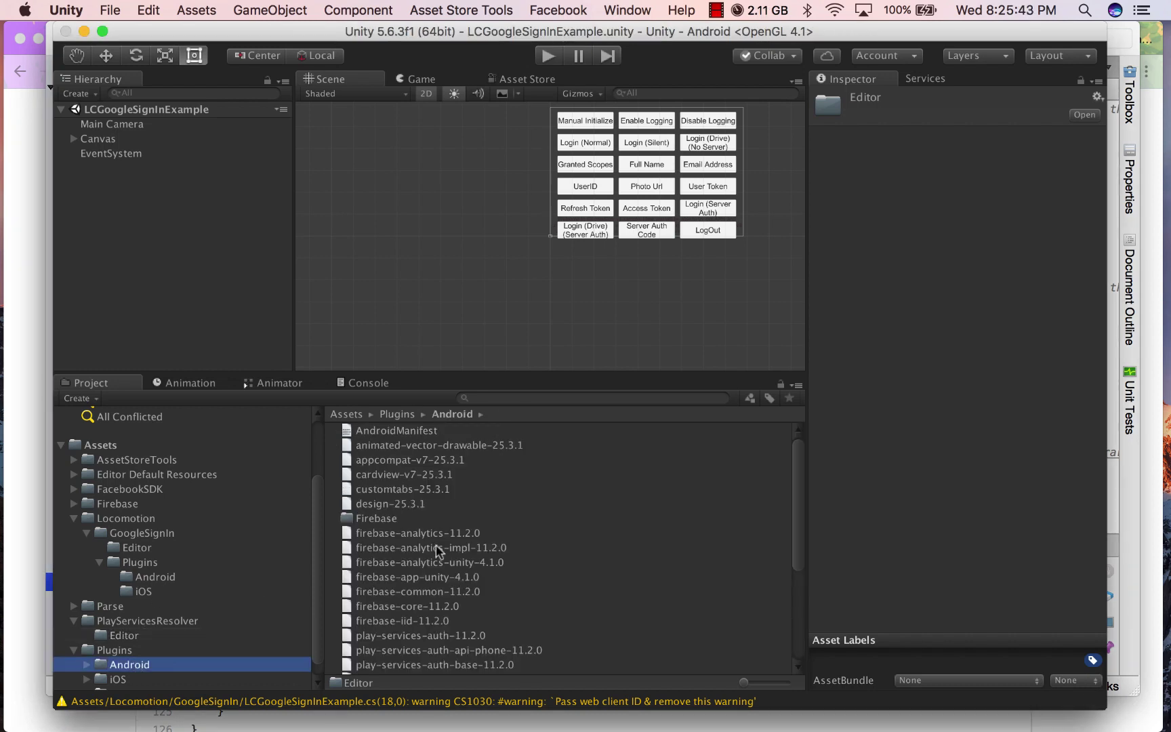
scroll(437, 550, "down", 5)
left_click(437, 548)
scroll(430, 596, "up", 5)
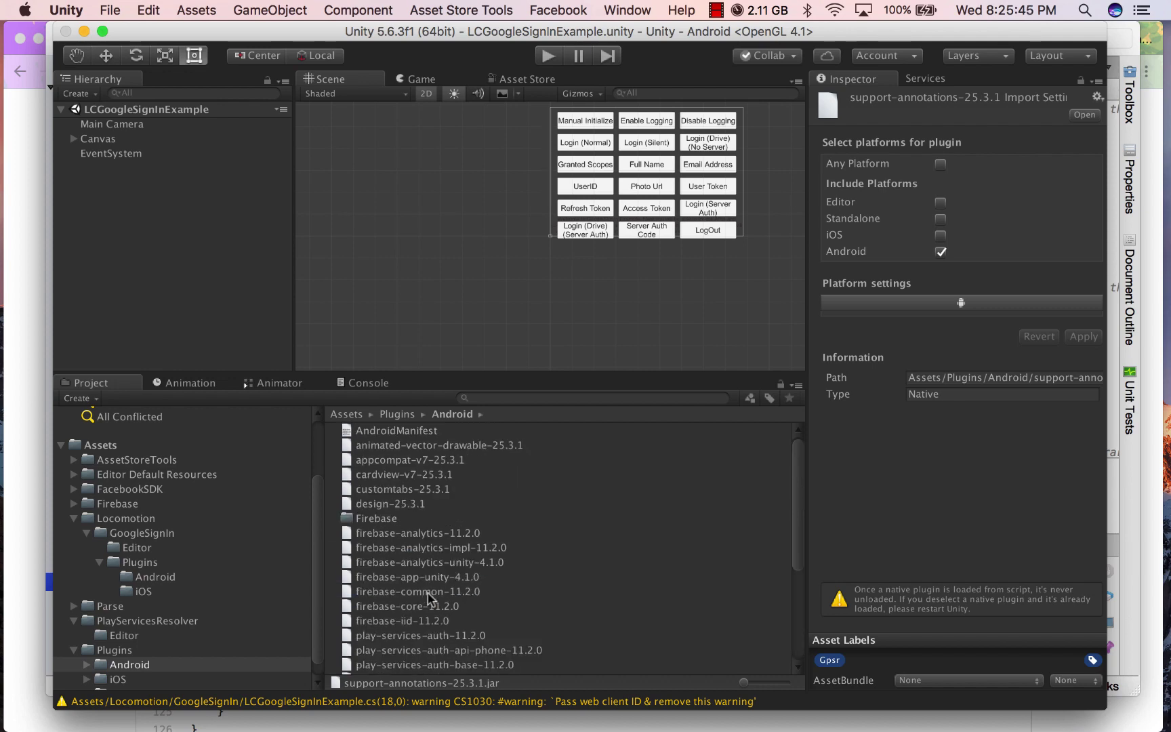
- Resolve the Android dependencies with the Play Services Resolver, agreeing to install the missing SDK packages and dismissing the completion message
right_click(137, 660)
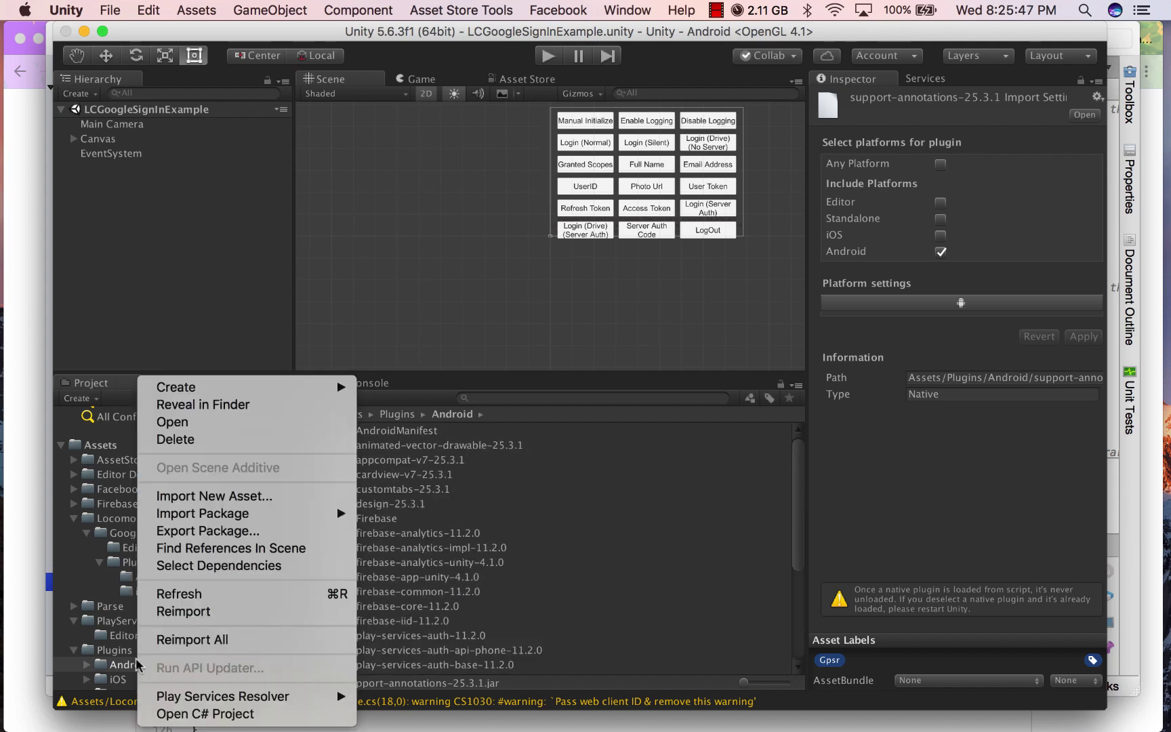
mouse_move(214, 696)
mouse_move(379, 696)
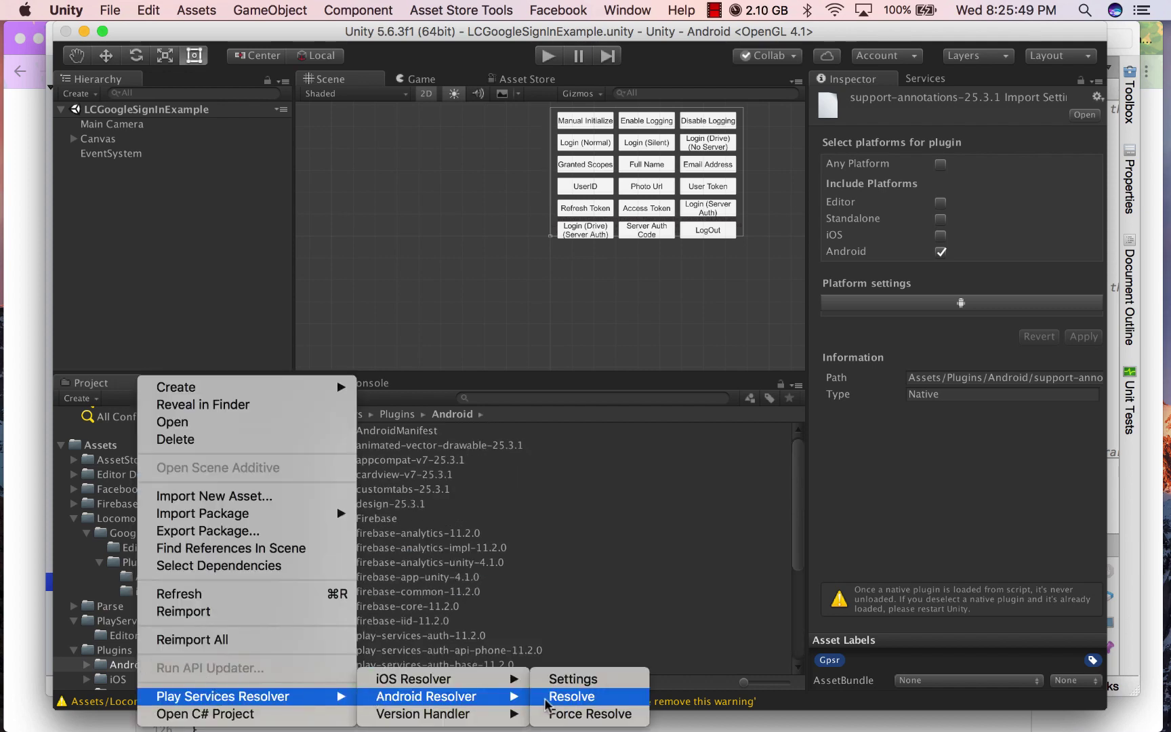
left_click(563, 696)
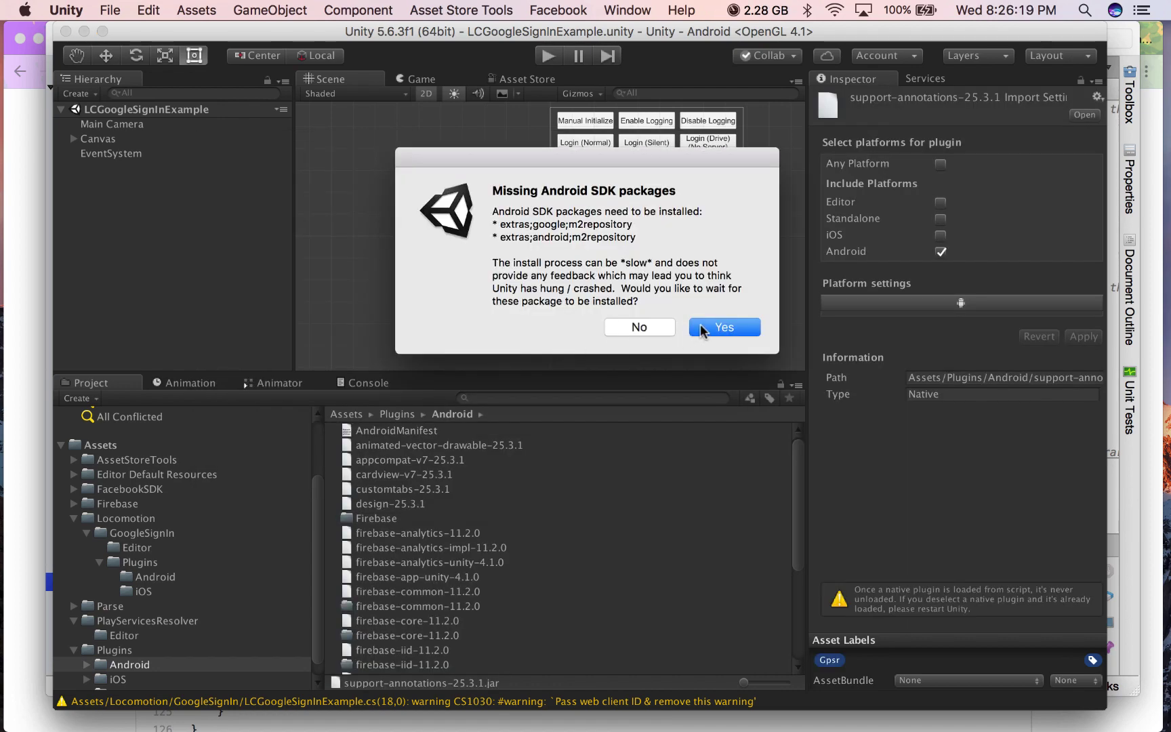
left_click(700, 325)
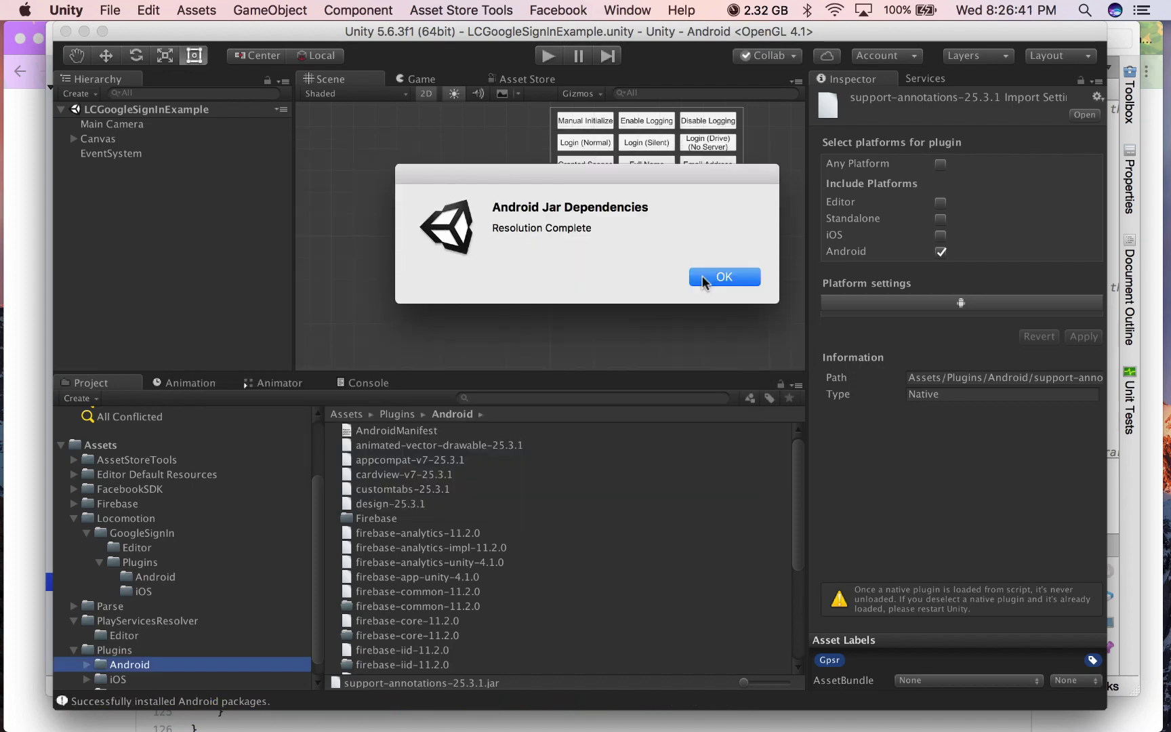
left_click(703, 278)
- Examine the Firebase, play-services and support libraries in Assets/Plugins/Android, checking which play-services files are present
left_click(415, 589)
scroll(415, 589, "down", 5)
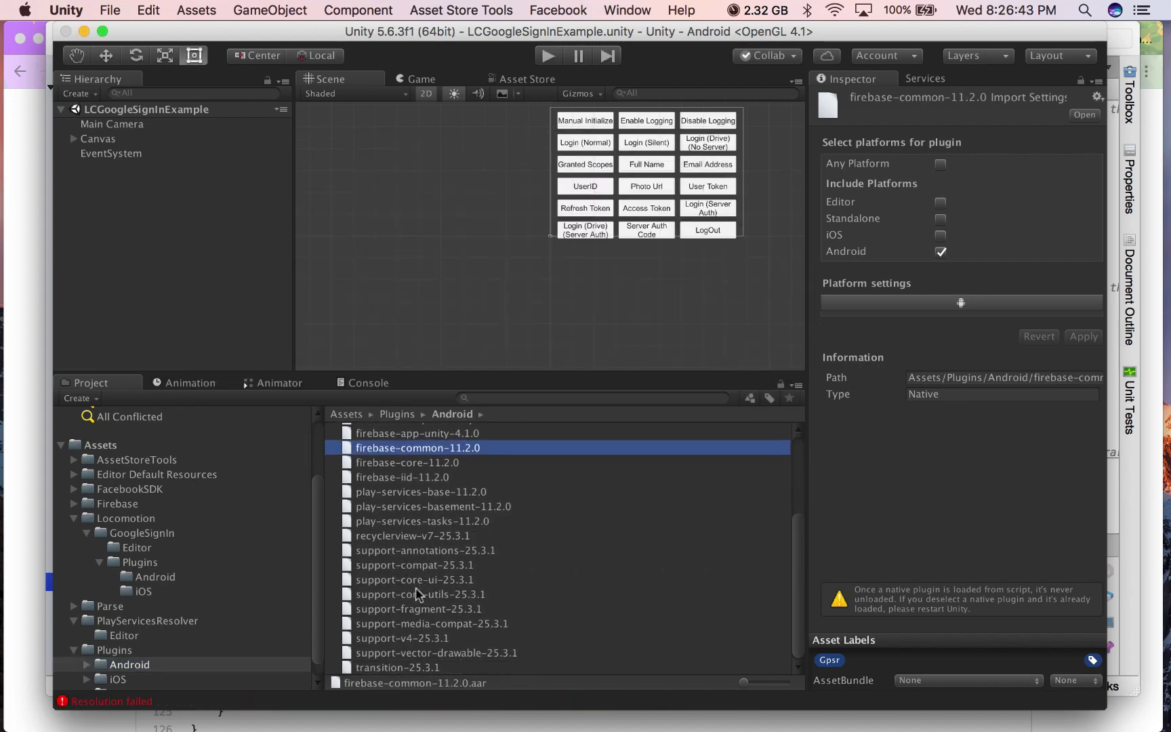
scroll(416, 587, "up", 1)
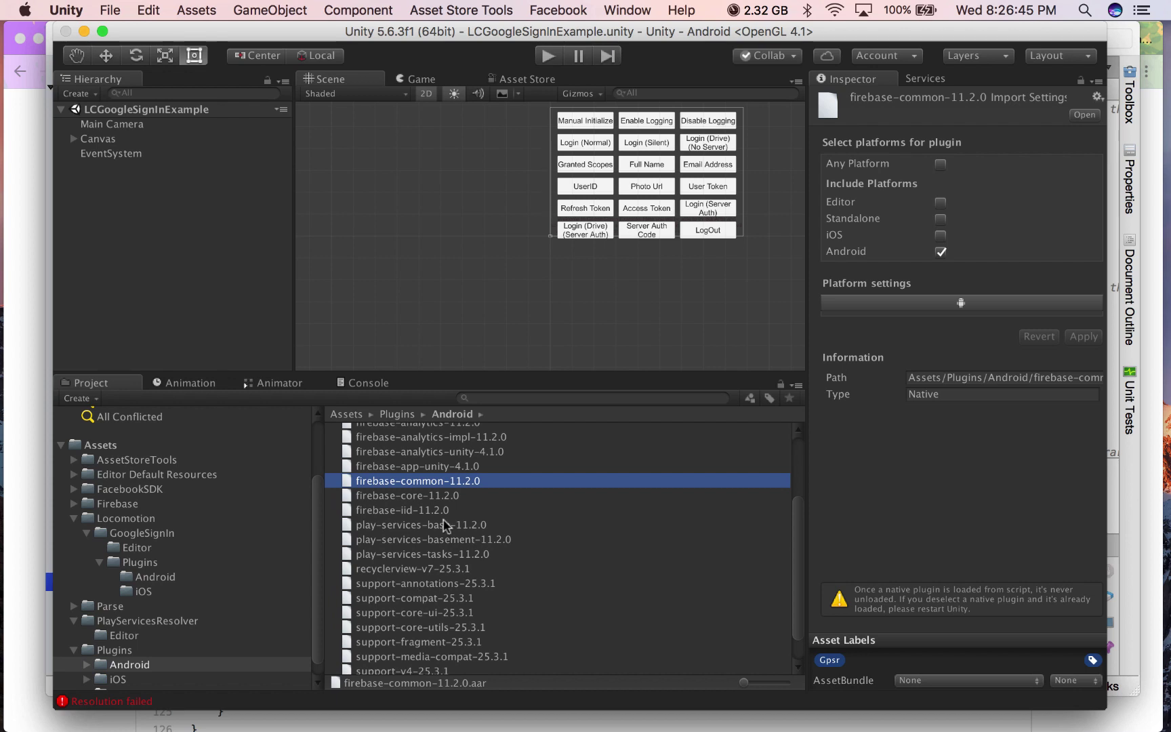
left_click(422, 538)
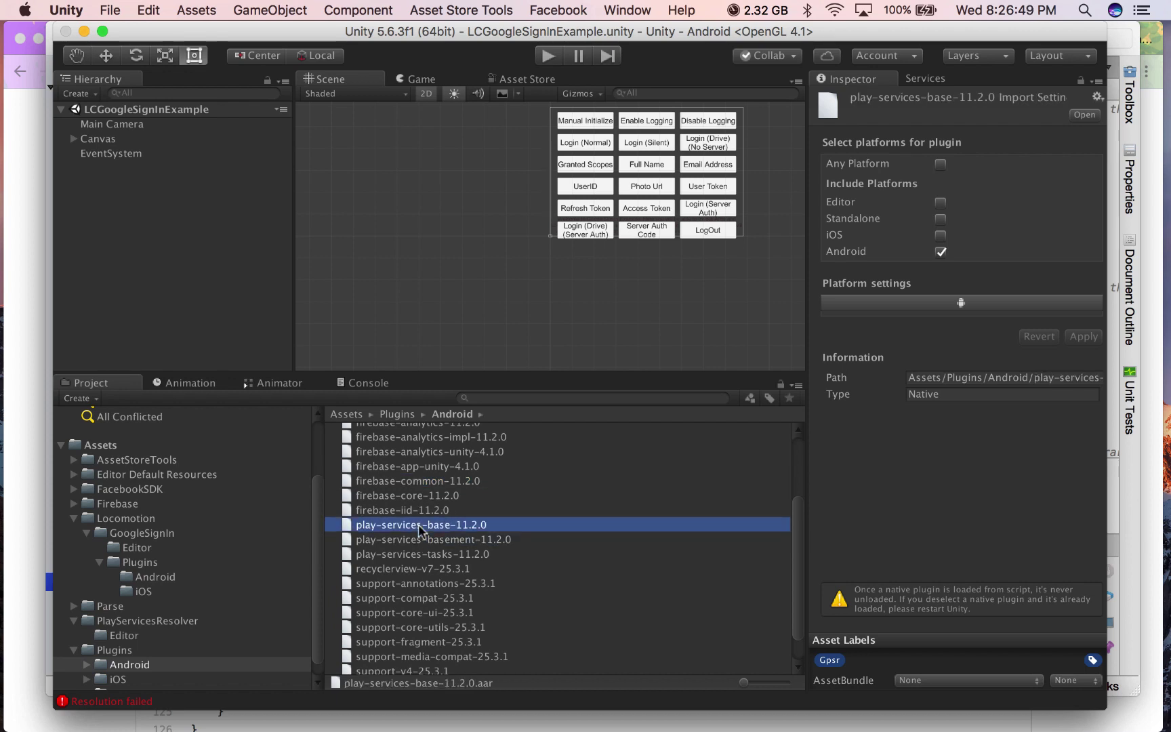
scroll(418, 525, "up", 5)
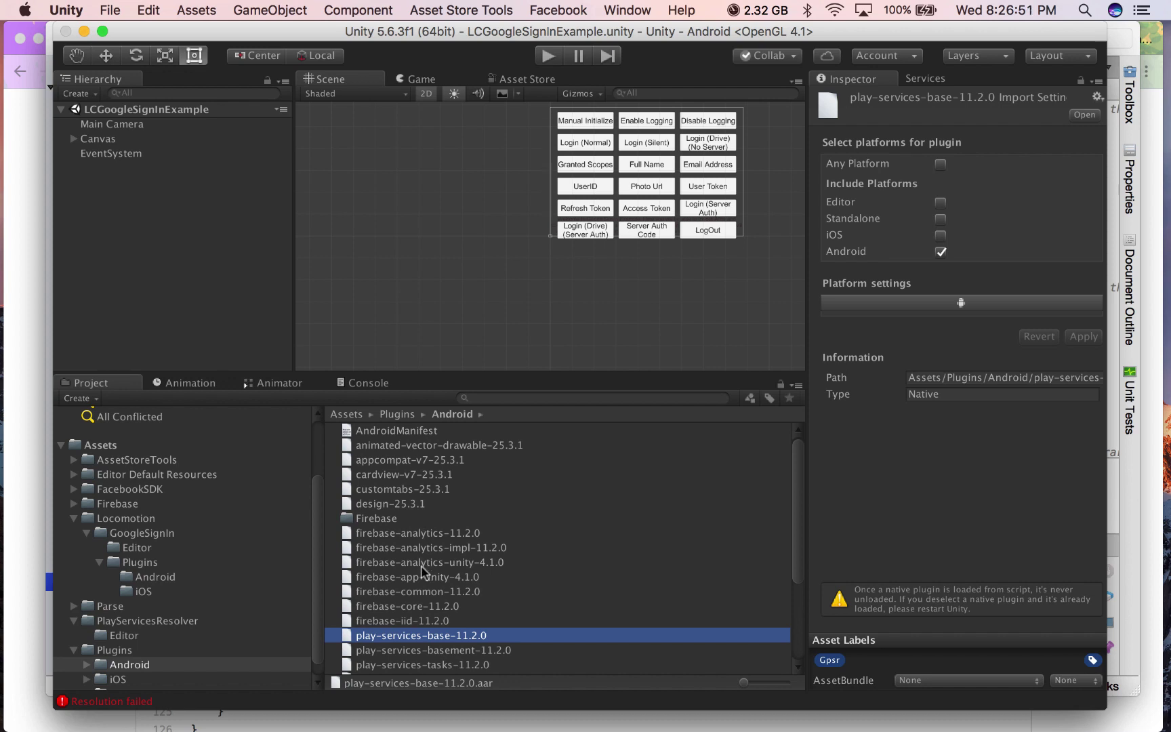
scroll(421, 565, "down", 4)
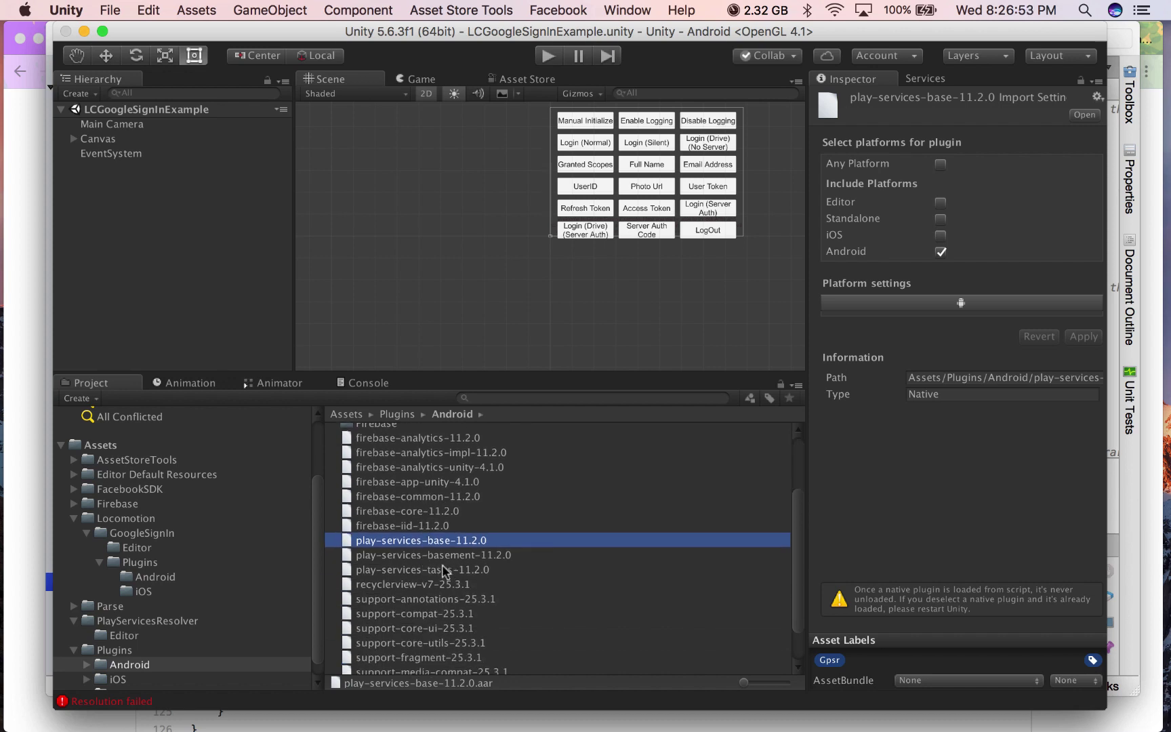
left_click(444, 570)
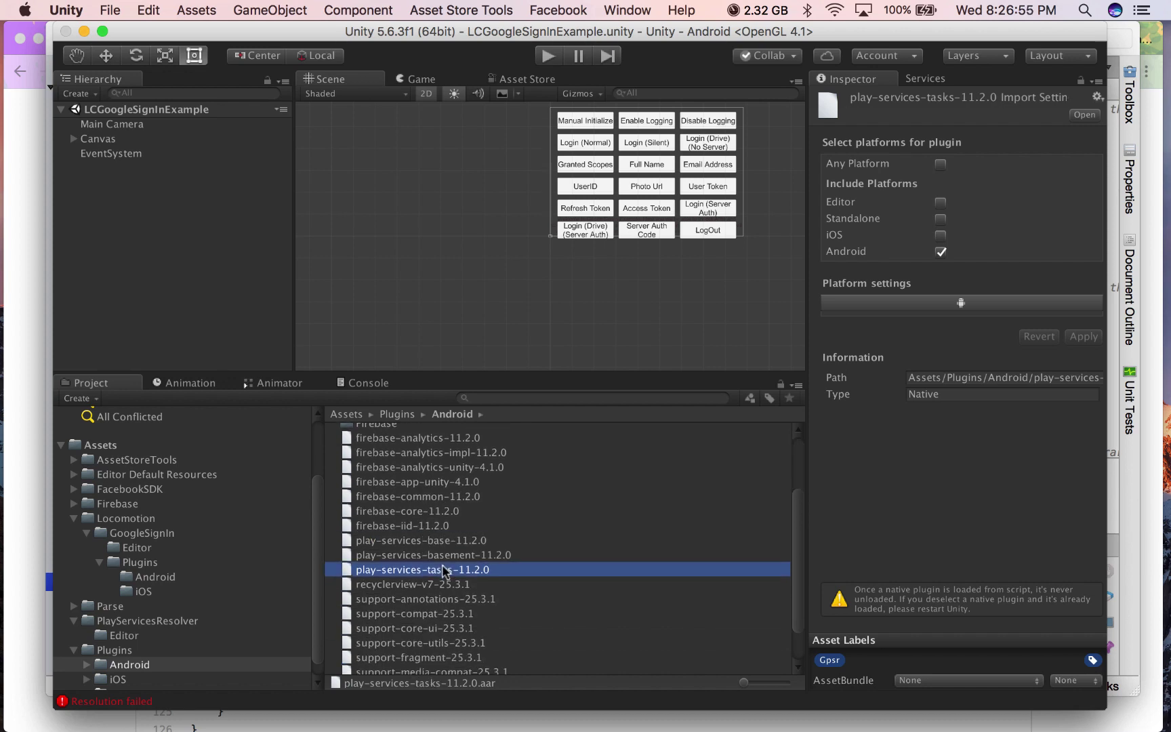
scroll(465, 571, "down", 3)
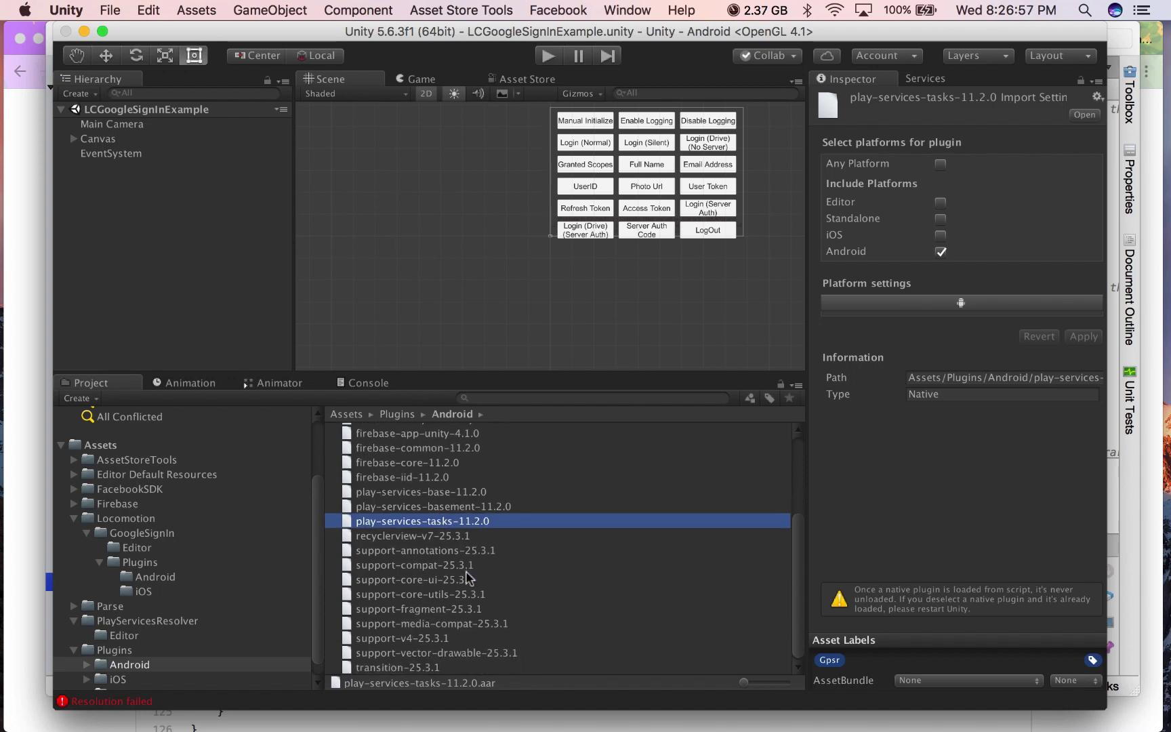
scroll(465, 571, "up", 5)
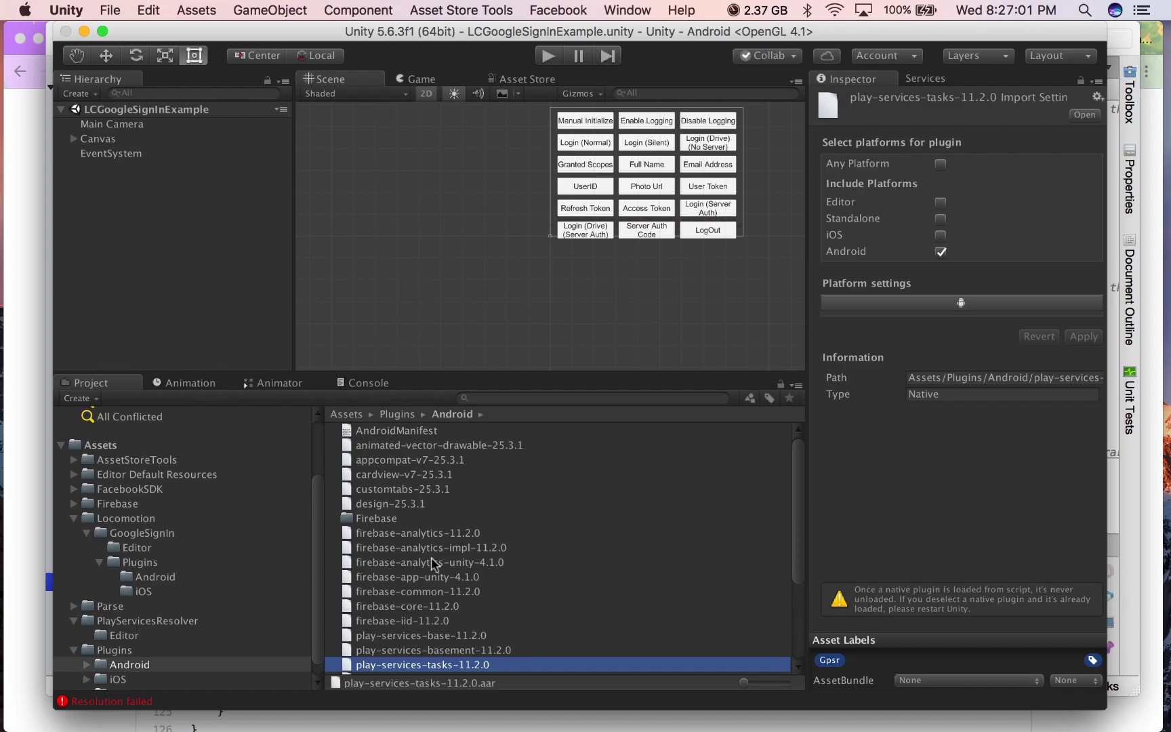
- Return to LCGoogleSignEditor.cs in MonoDevelop, set the play-services-auth version to "11.2.0" and save the file
key("ctrl+Up")
left_click(701, 335)
key("ctrl+Up")
left_click(745, 562)
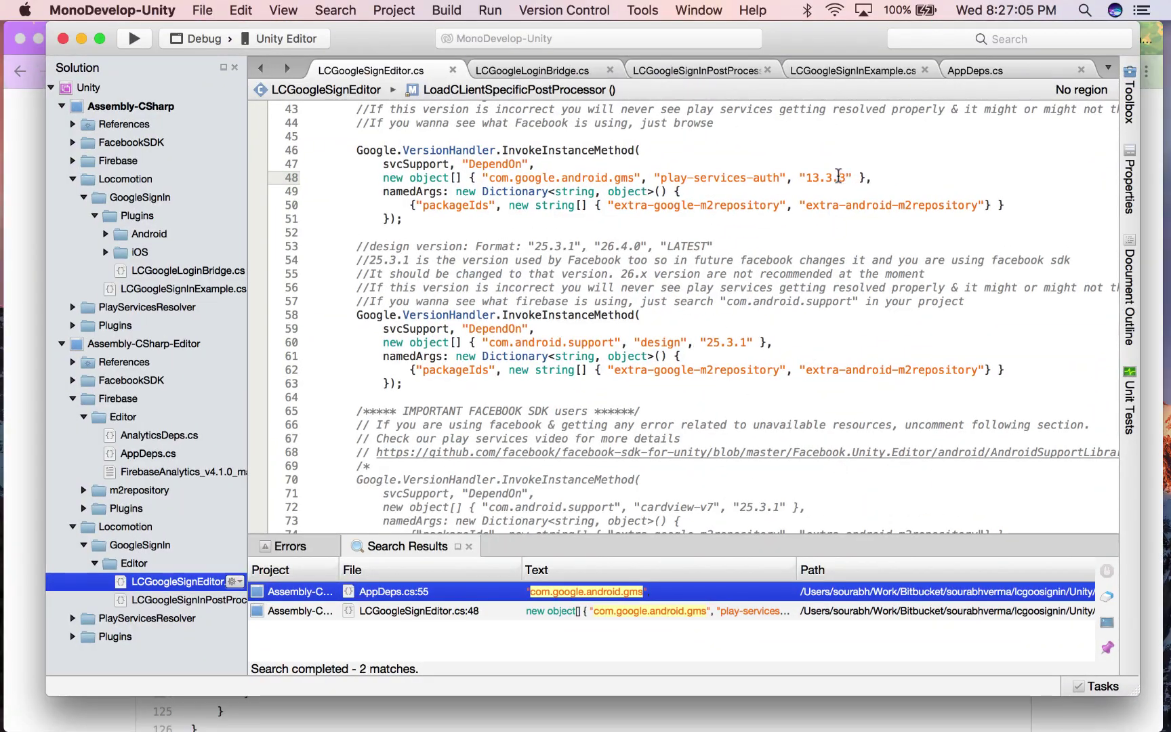
left_click(841, 177)
key("BackSpace")
key("BackSpace")
key("BackSpace")
key("BackSpace")
key("BackSpace")
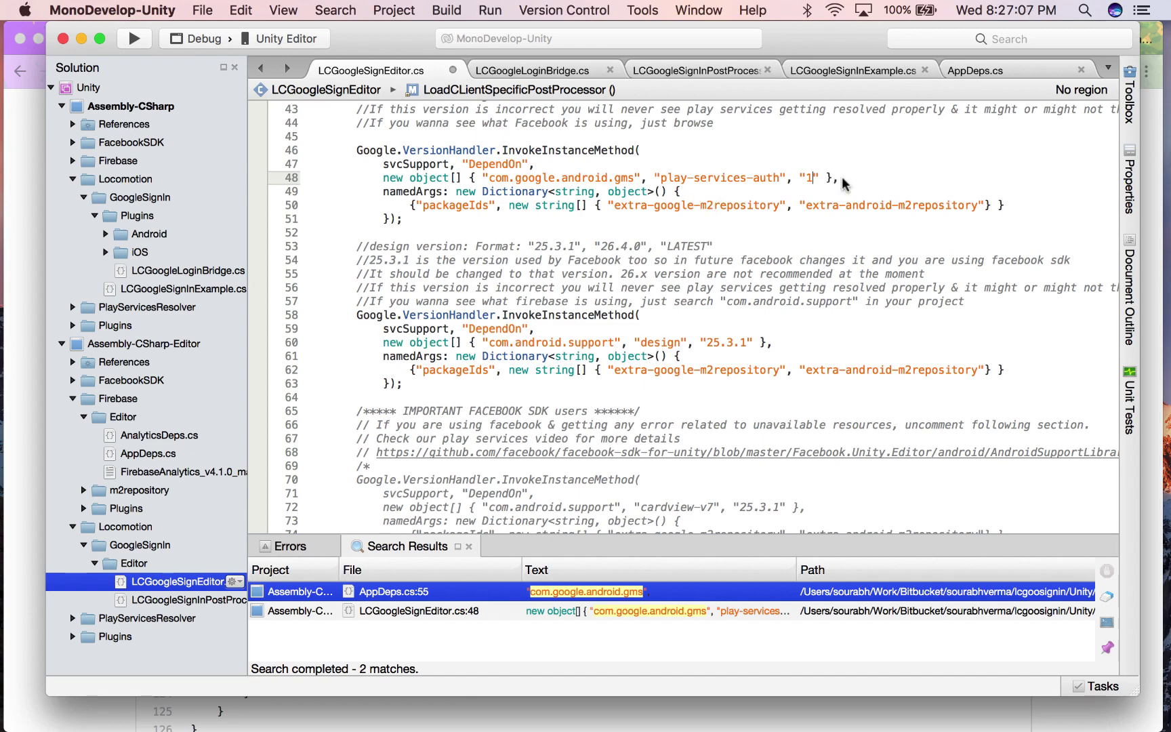
type("1.2.0")
key("super+s")
- In LCGoogleSignEditor.cs in MonoDevelop, set the com.android.support design version to "LATEST"
key("ctrl+Up")
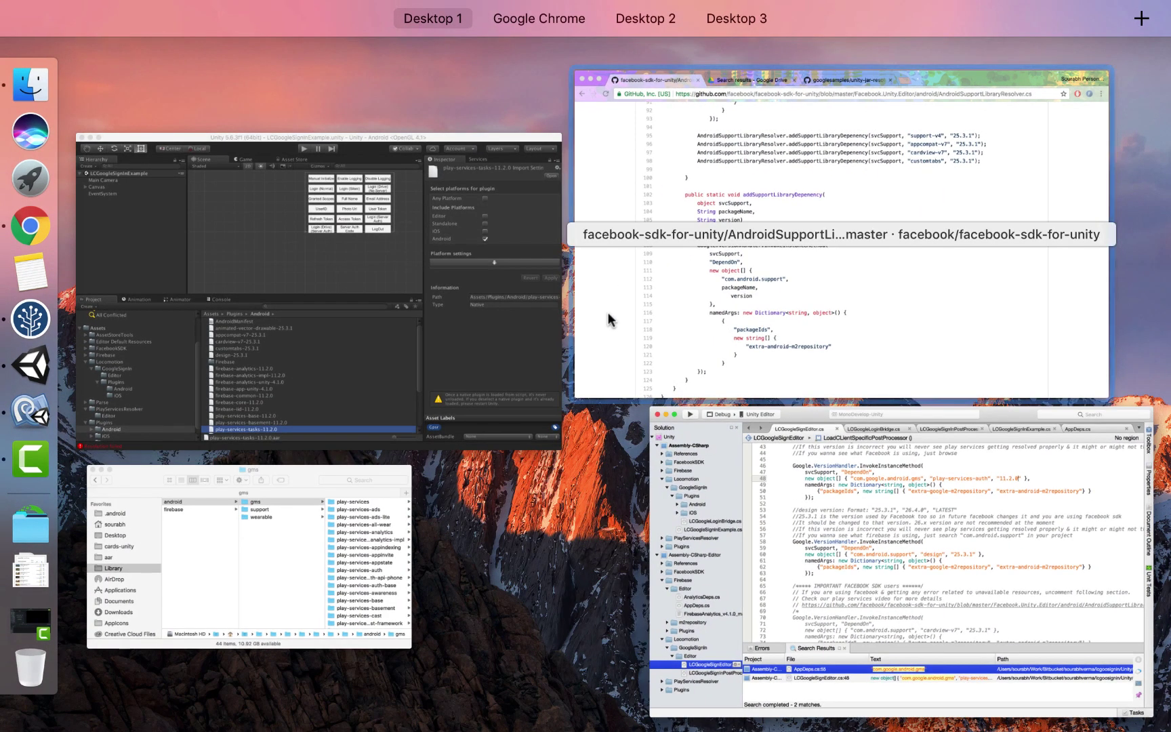
left_click(487, 378)
key("ctrl+Up")
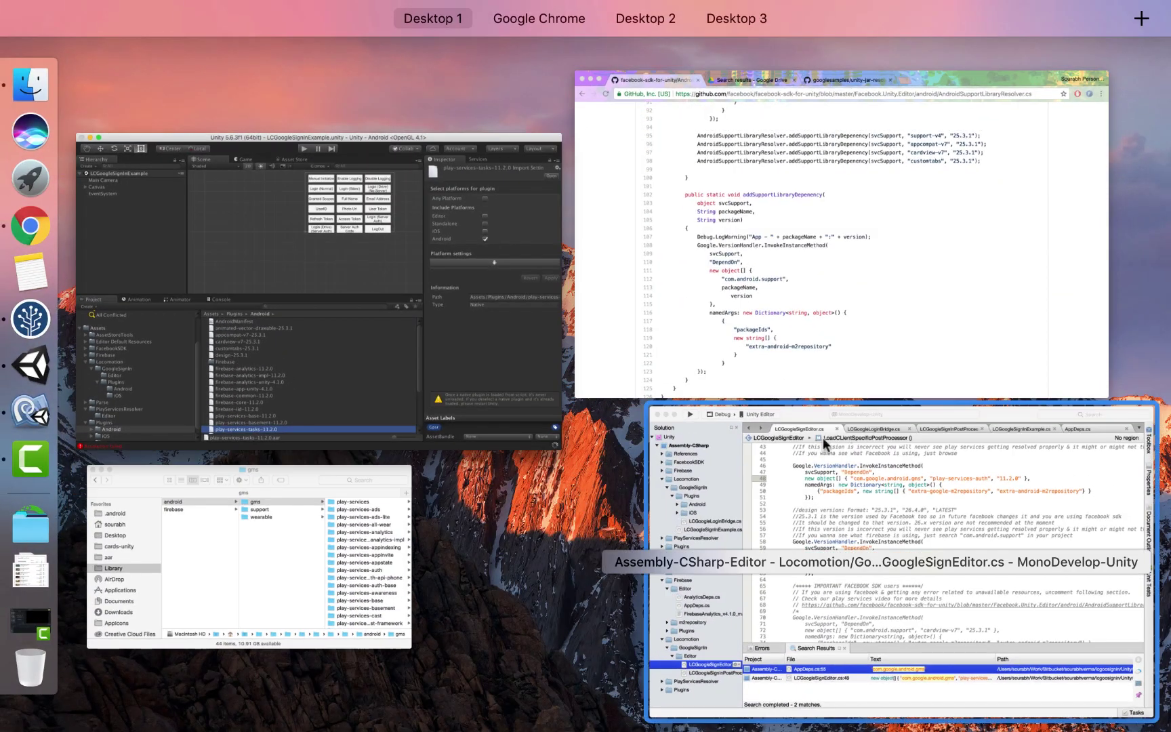
left_click(816, 445)
left_click(746, 341)
key("shift+Left")
key("shift+Left")
key("shift+Left")
key("shift+Left")
key("shift+Left")
key("shift+Left")
type("LATEST")
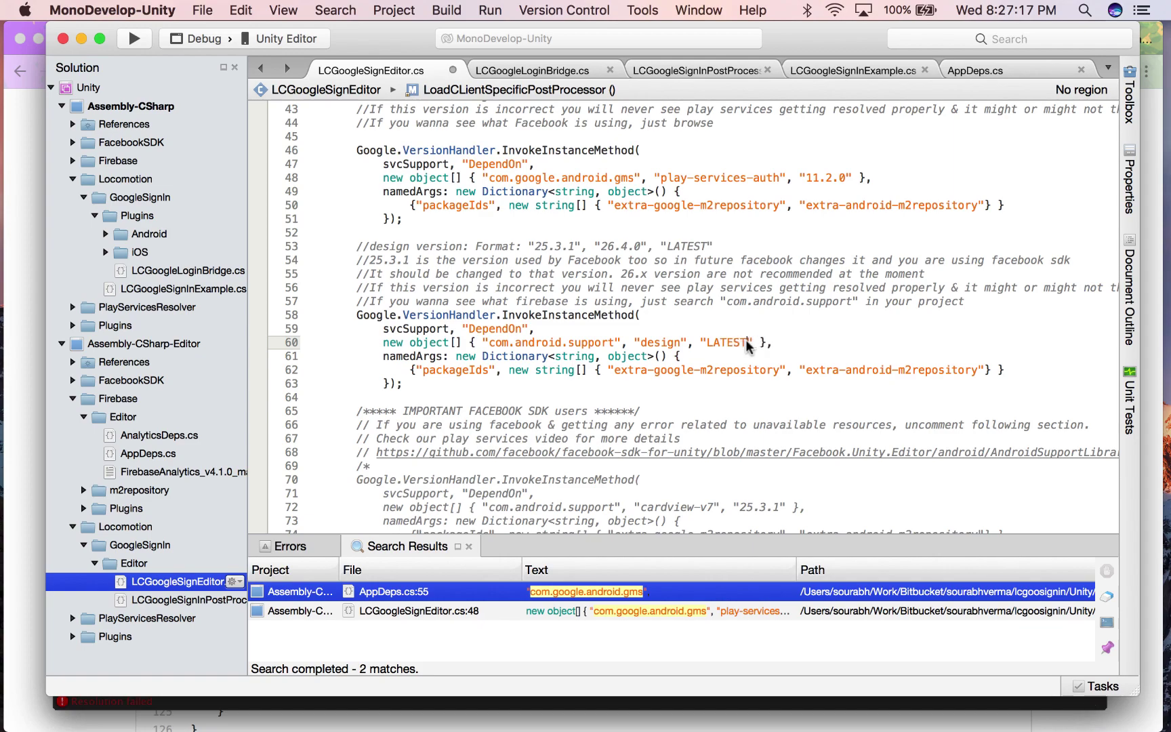
- Switch to Unity and resolve the Android dependencies with the Play Services Resolver, dismissing the completion message
key("ctrl+Up")
left_click(444, 406)
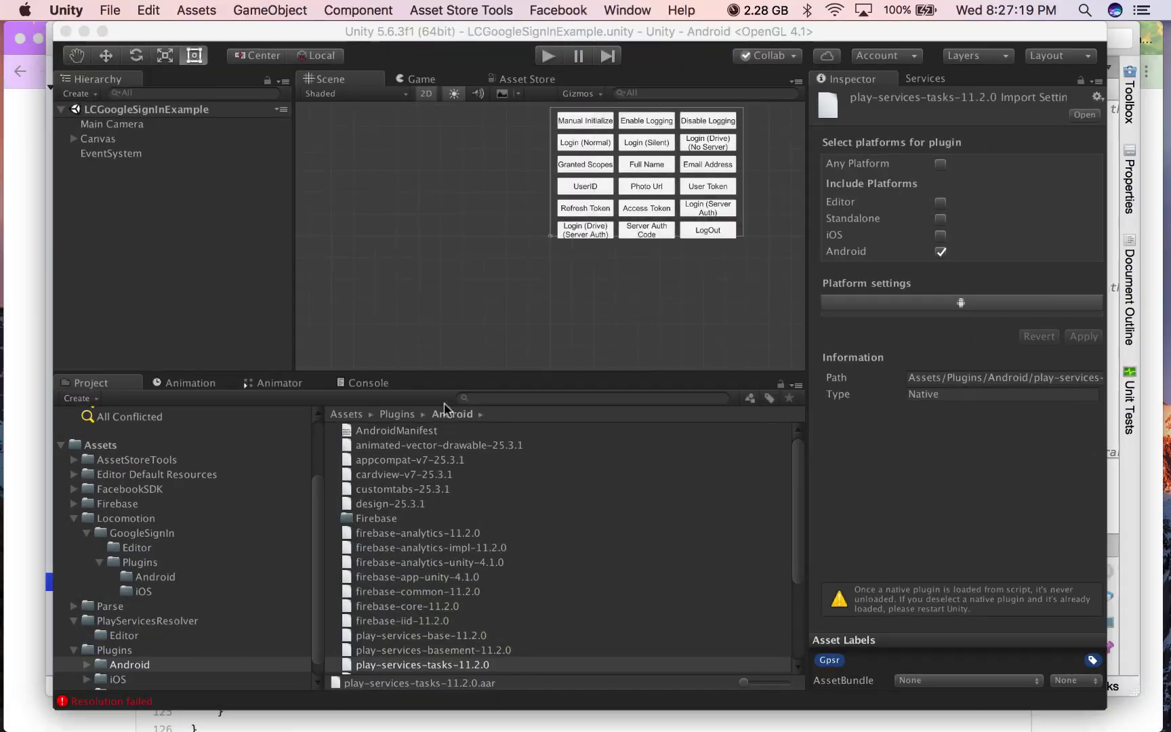
right_click(122, 660)
mouse_move(238, 697)
mouse_move(387, 696)
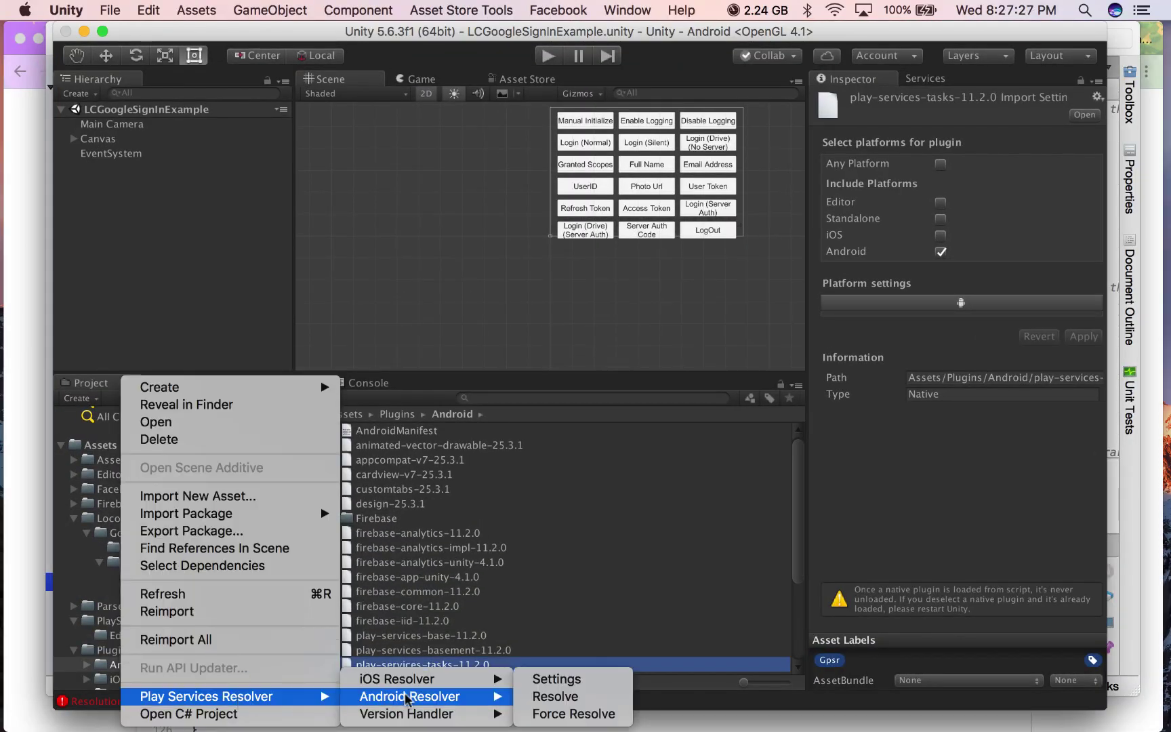
left_click(588, 694)
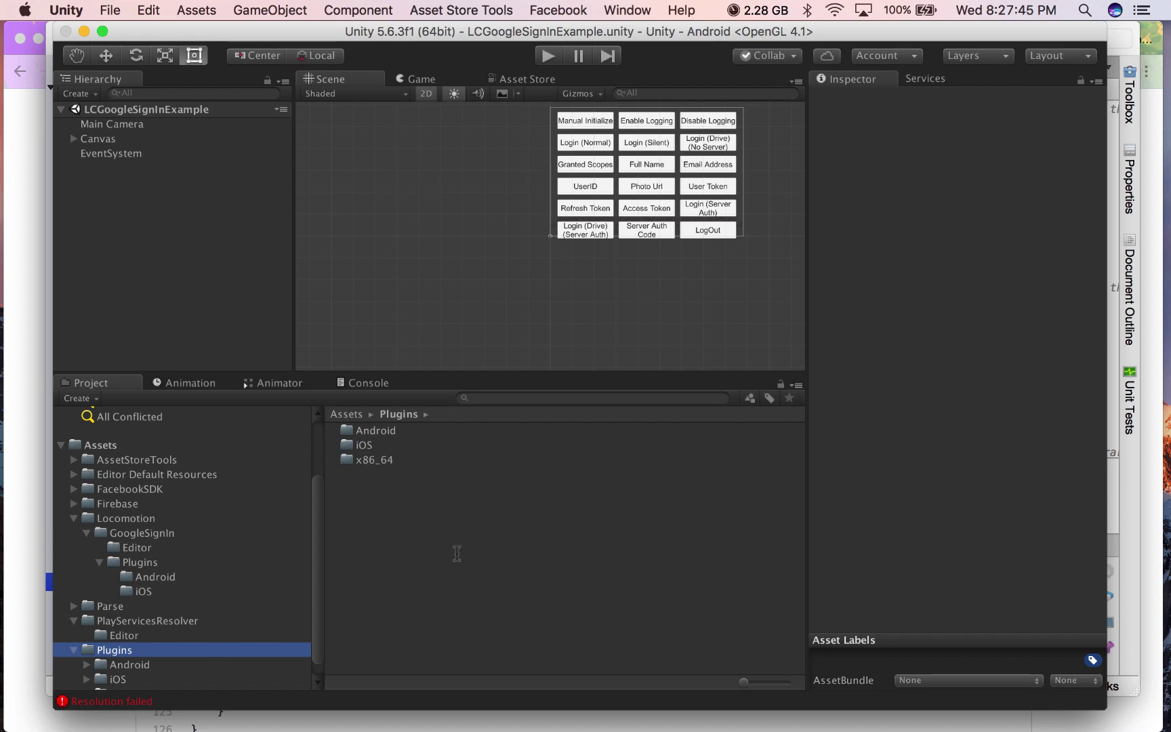
left_click(719, 277)
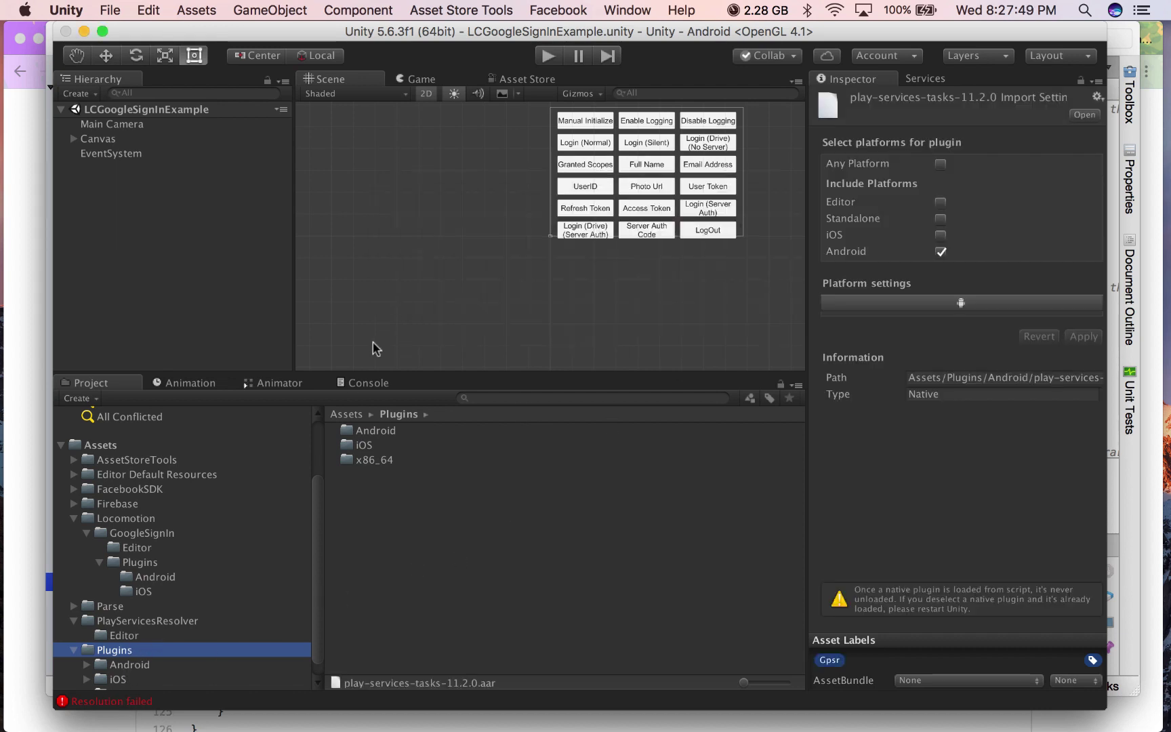
- Examine the versions of the support, Firebase and play-services libraries in Assets/Plugins/Android
left_click(133, 665)
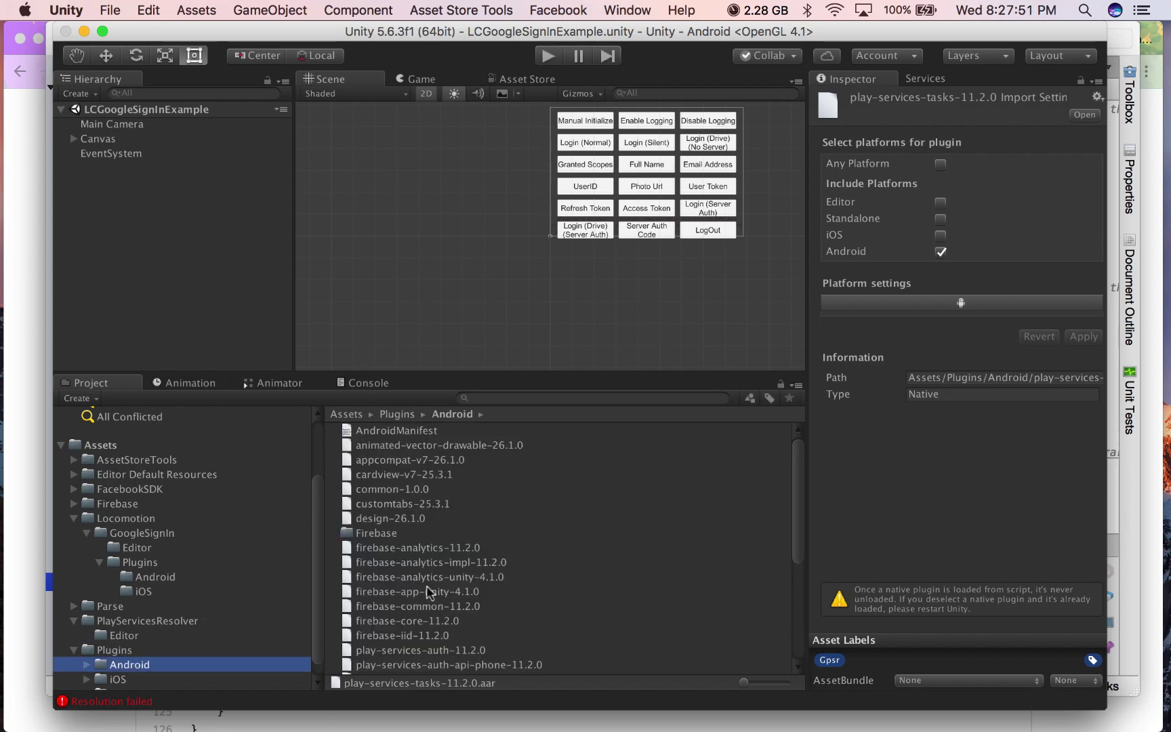
scroll(426, 590, "down", 5)
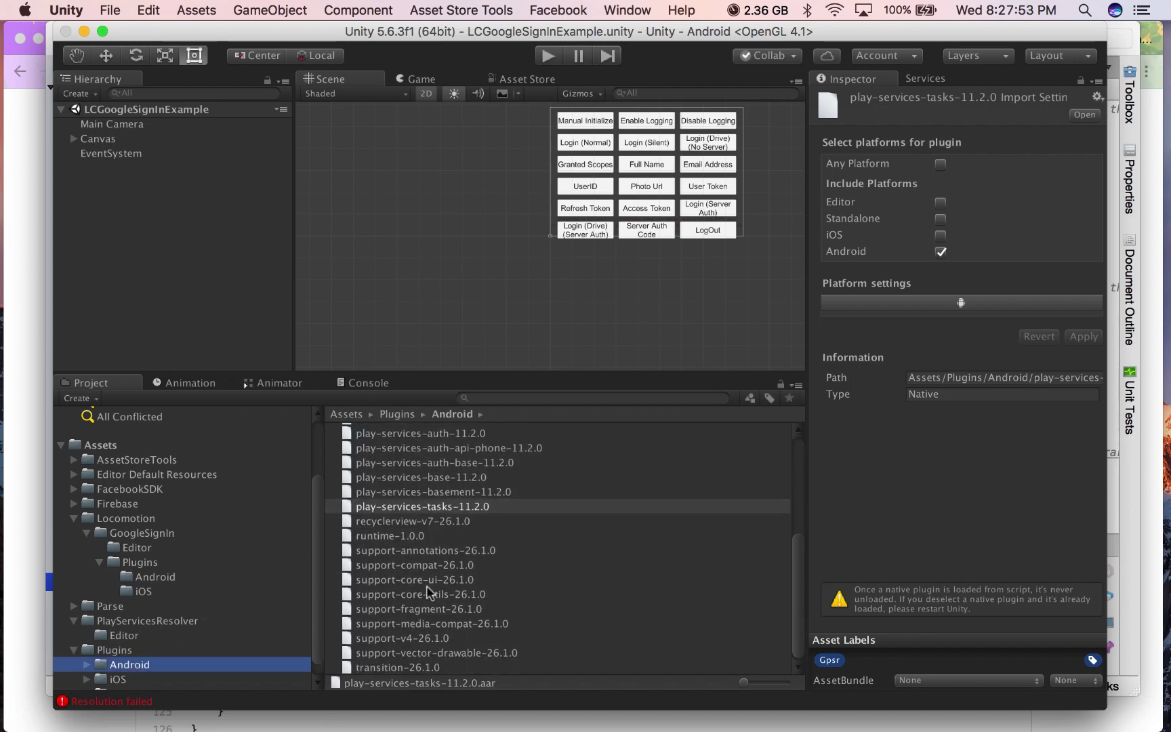
scroll(426, 589, "up", 3)
scroll(426, 587, "down", 3)
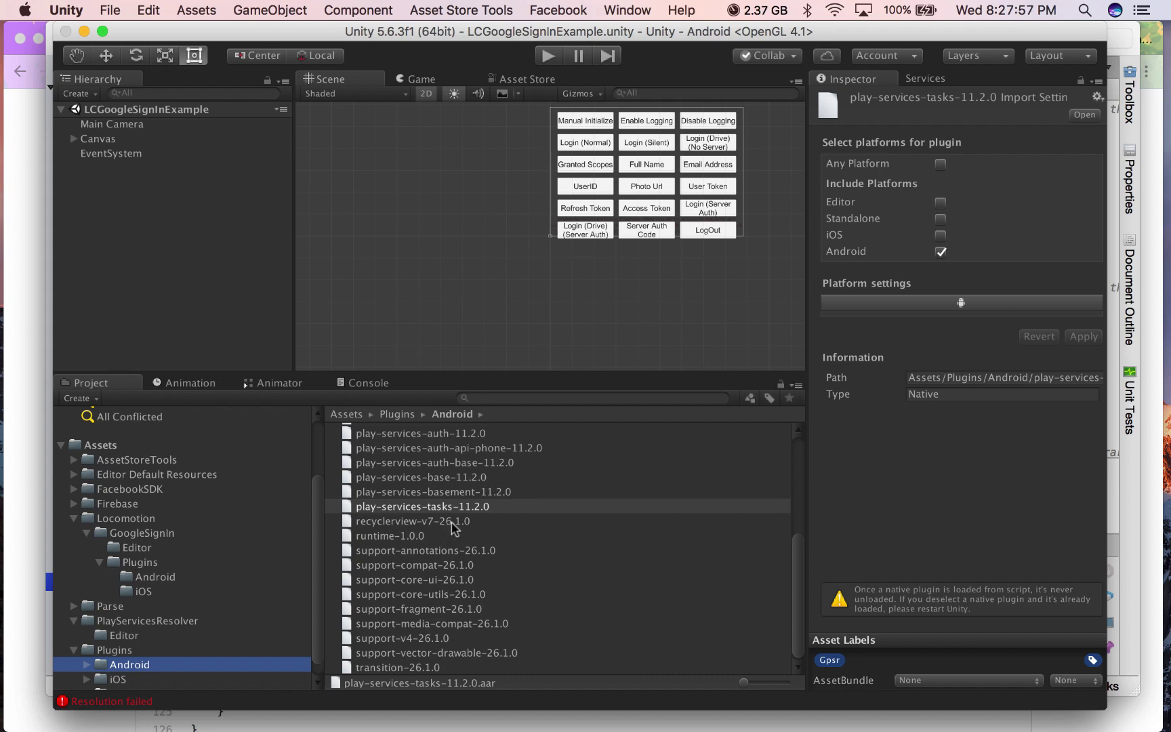
scroll(453, 580, "up", 5)
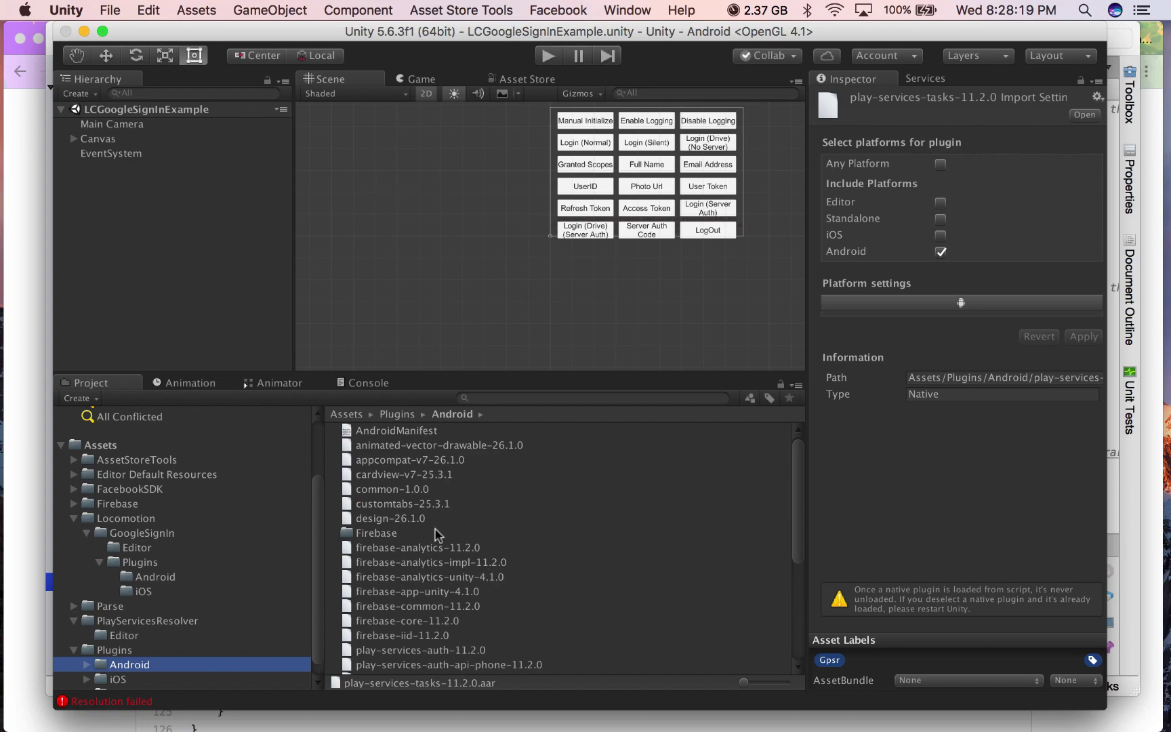
- Return to LCGoogleSignEditor.cs in MonoDevelop, set the com.android.support design version back to "25.3.1" and save the file
key("ctrl+Up")
left_click(730, 336)
key("ctrl+Up")
left_click(683, 519)
left_click_drag(711, 342, 747, 342)
key("super+x")
key("super+v")
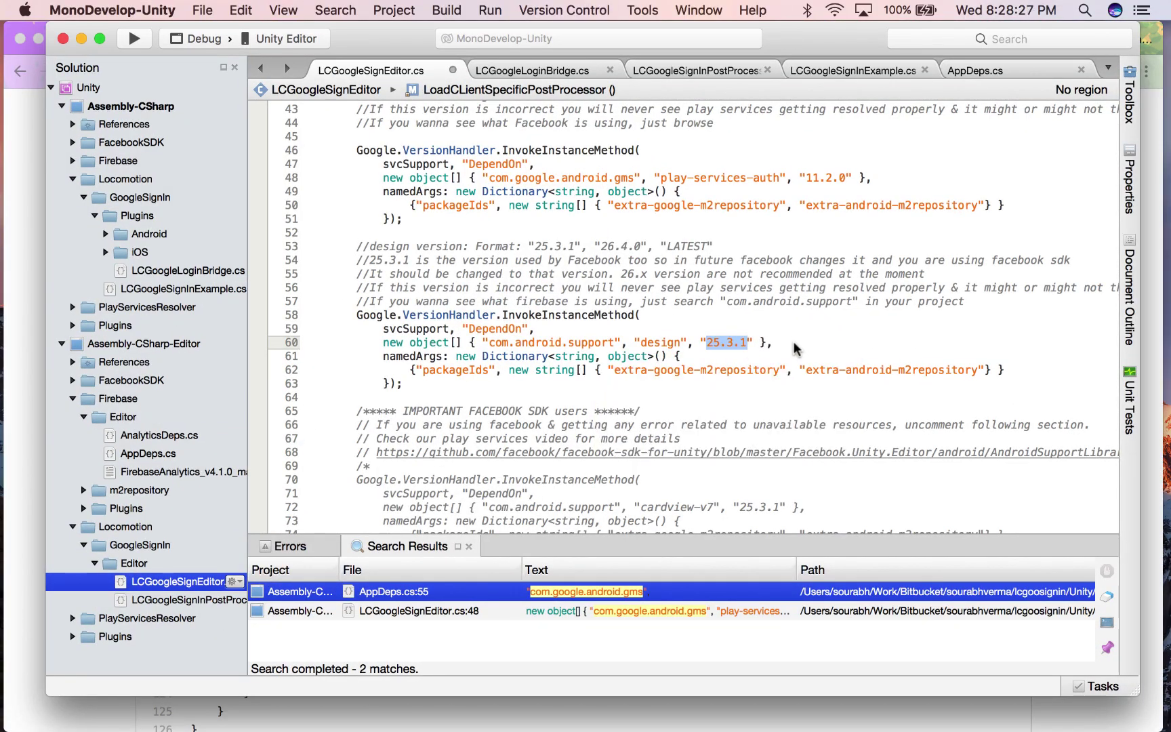
left_click(795, 301)
left_click(687, 330)
left_click(708, 343)
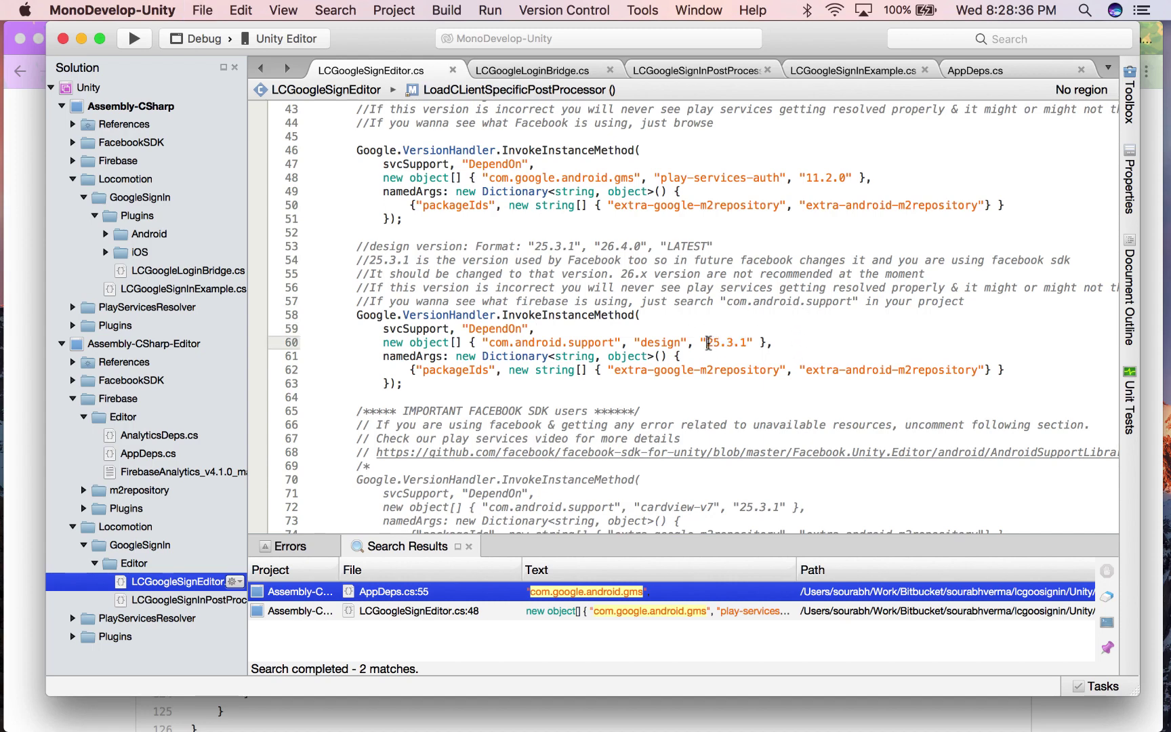
- Review the package names and versions in the play-services-auth and design dependency declarations, highlighting the design version and com.android.support
left_click_drag(706, 342, 748, 342)
left_click(773, 246)
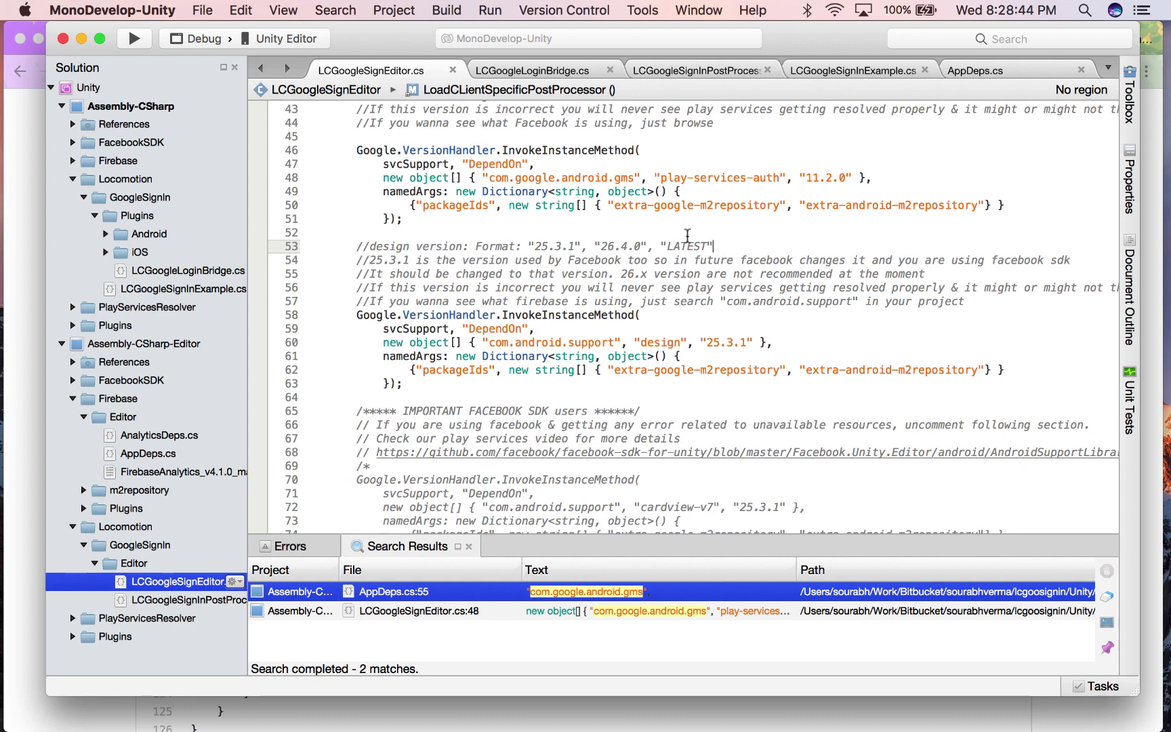
scroll(800, 222, "up", 2)
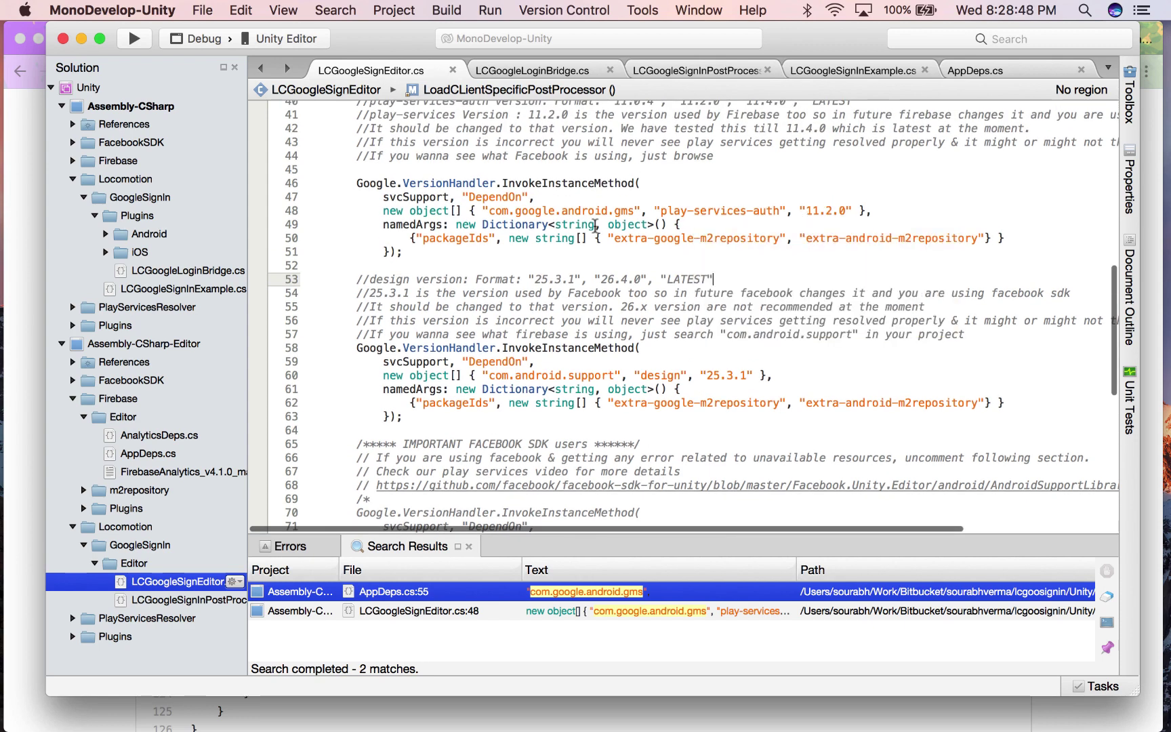
left_click(500, 210)
left_click_drag(483, 375, 623, 375)
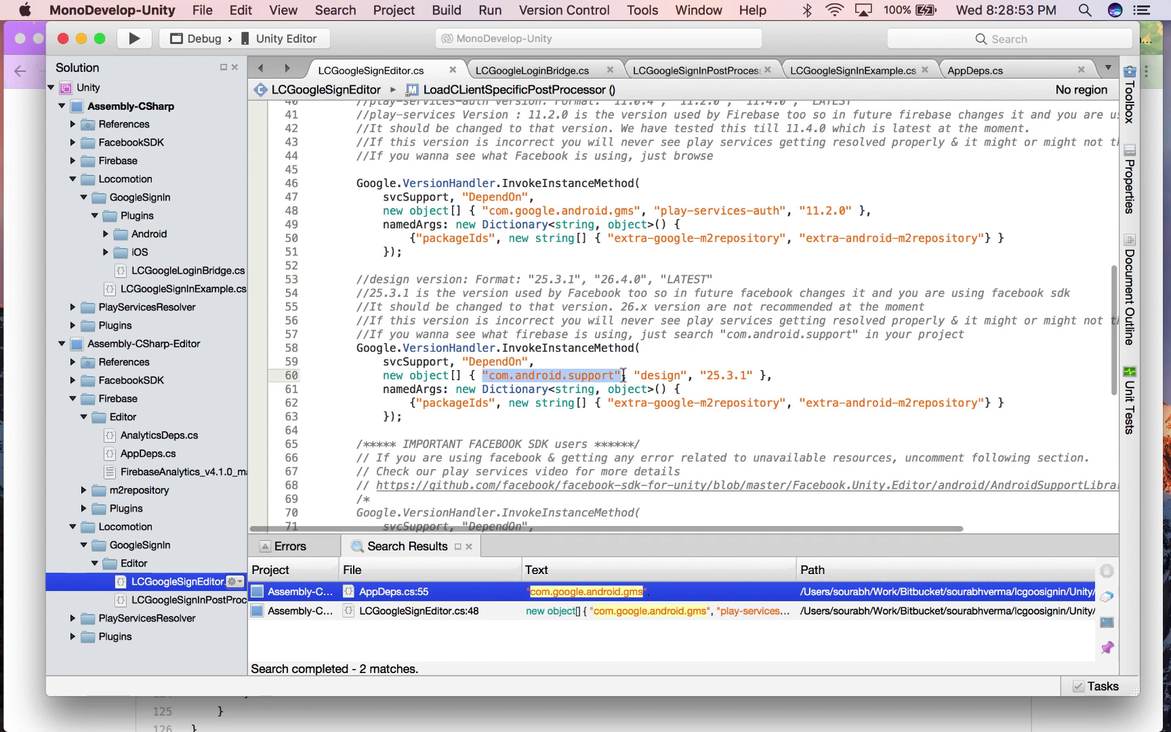
left_click(624, 374)
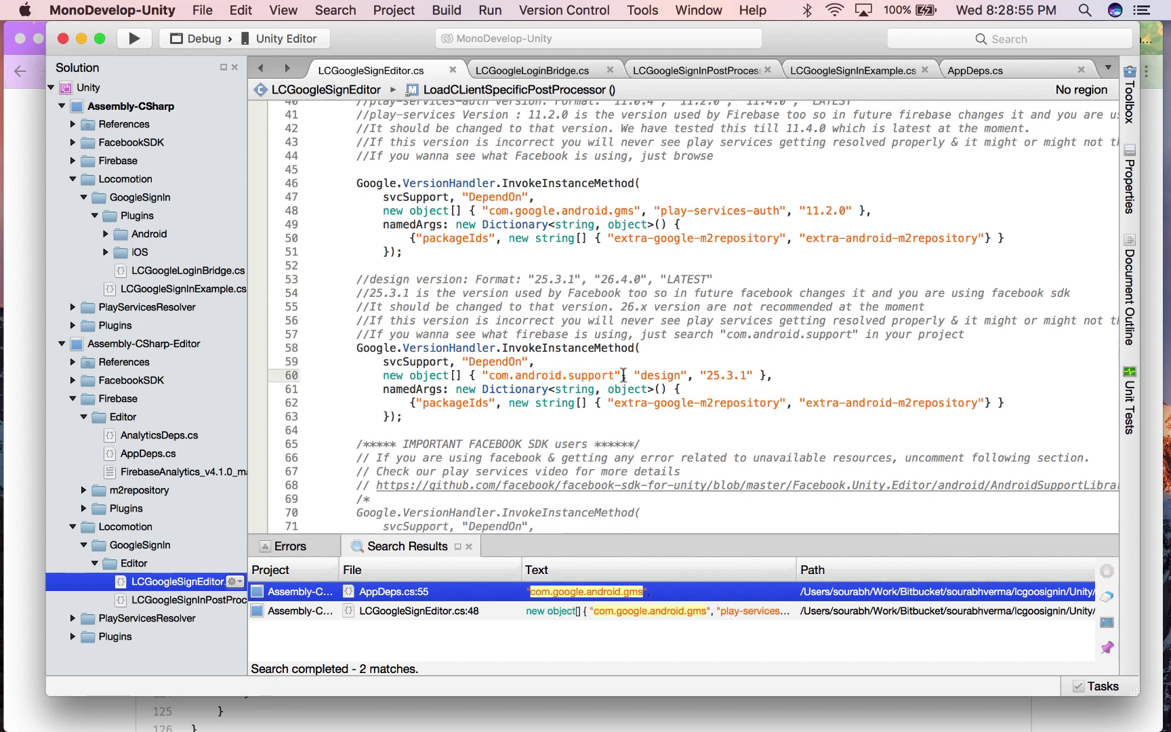
left_click(664, 363)
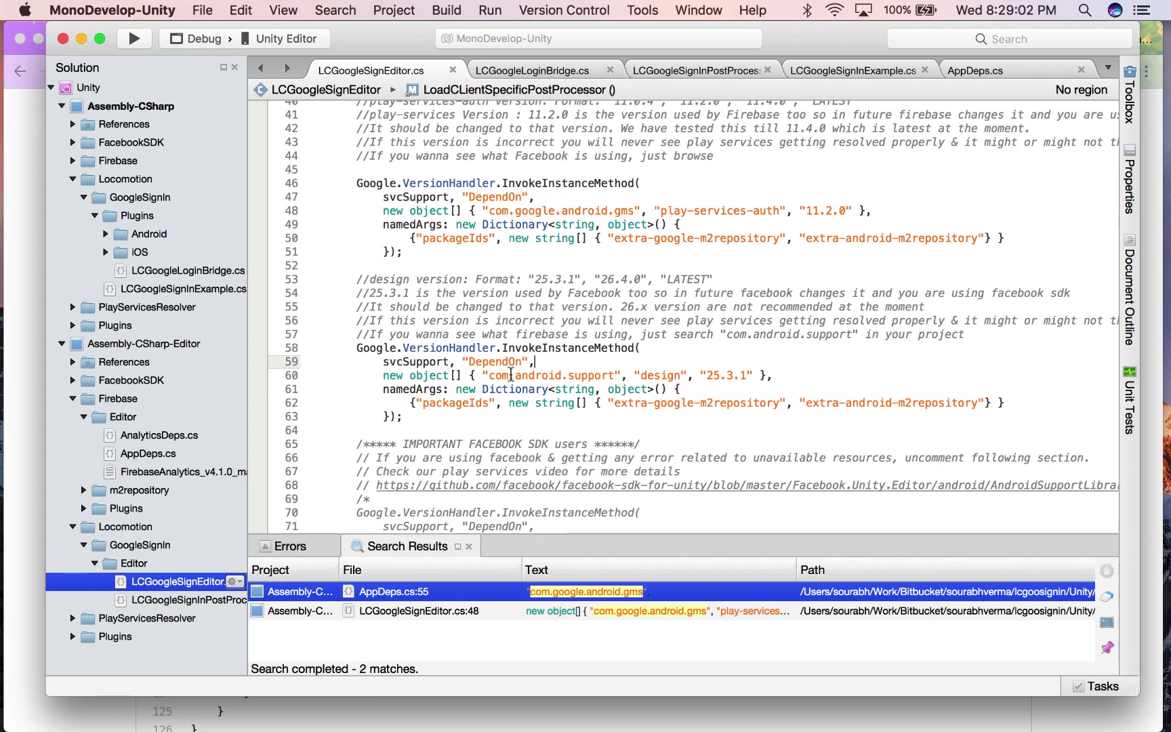
left_click_drag(491, 374, 618, 375)
- Switch to Chrome and review how Facebook's AndroidSupportLibraryResolver.cs on GitHub declares its support library dependencies
key("ctrl+Up")
left_click(634, 301)
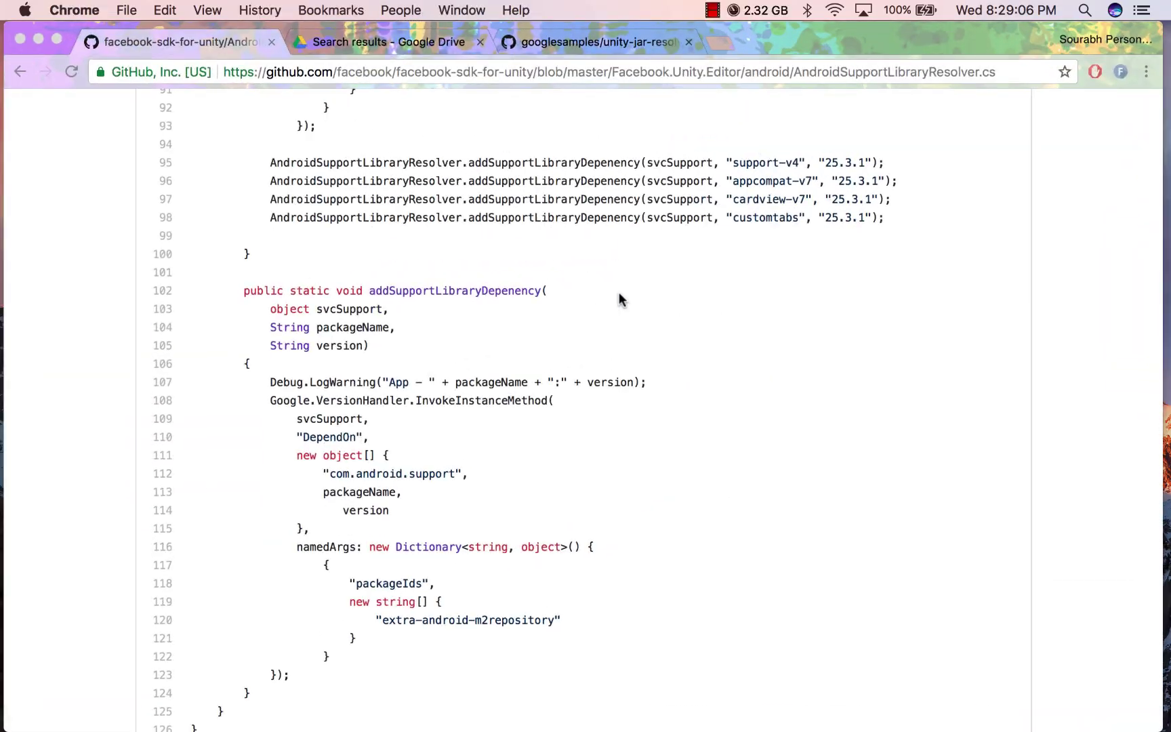
scroll(548, 290, "up", 10)
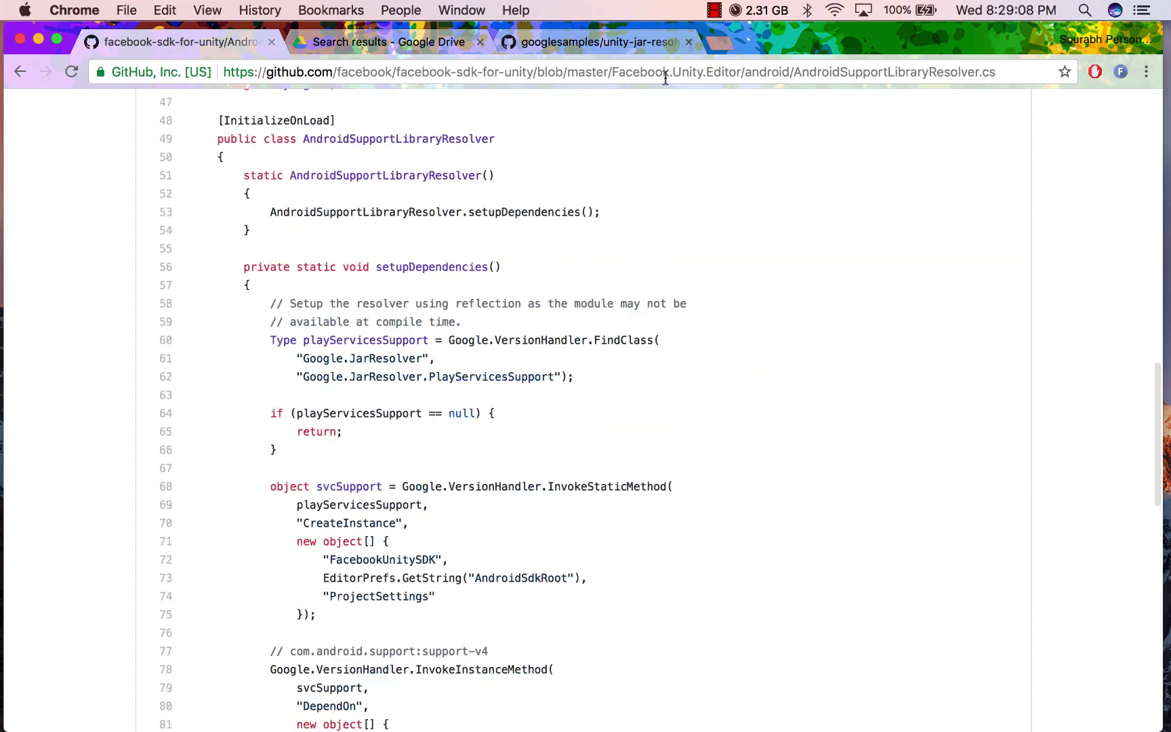
scroll(557, 359, "down", 8)
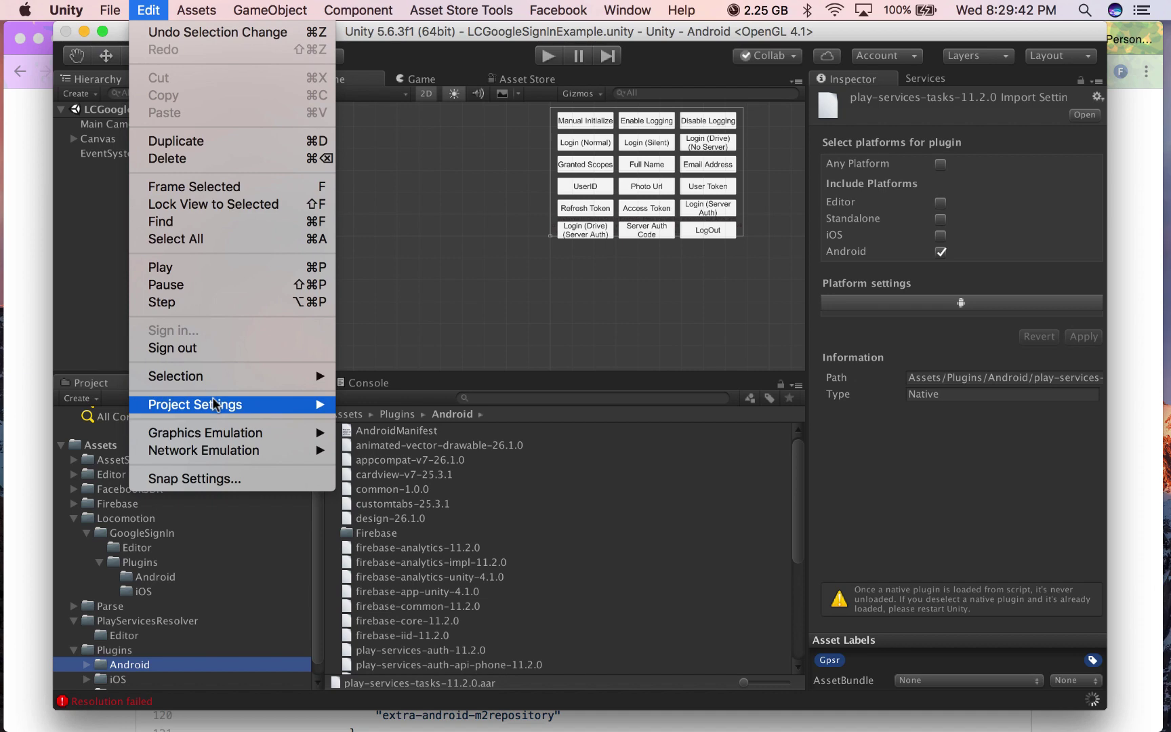
- In Unity, open the Android Player Settings and check the available Target API Level options without changing the selection
mouse_move(217, 406)
left_click(376, 473)
left_click(1003, 262)
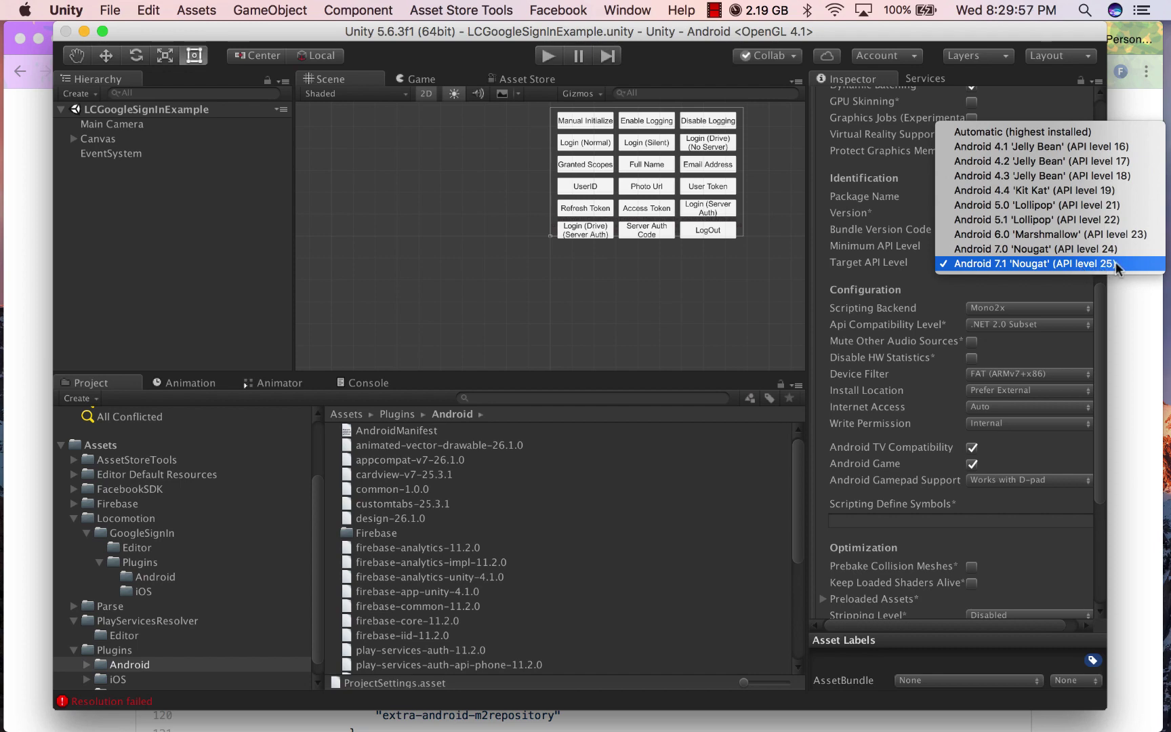
left_click(916, 284)
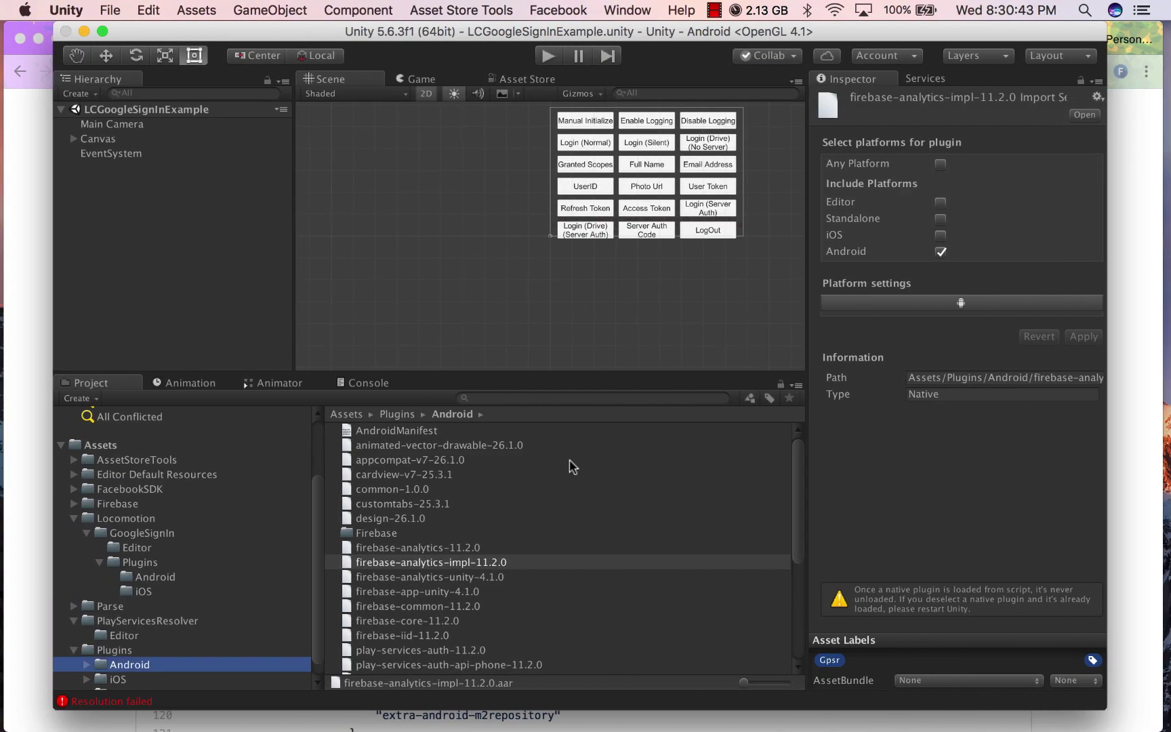
- Inspect the import settings of firebase-analytics-unity-4.1.0 in Assets/Plugins/Android, then reselect the Android folder
key("ctrl+Right")
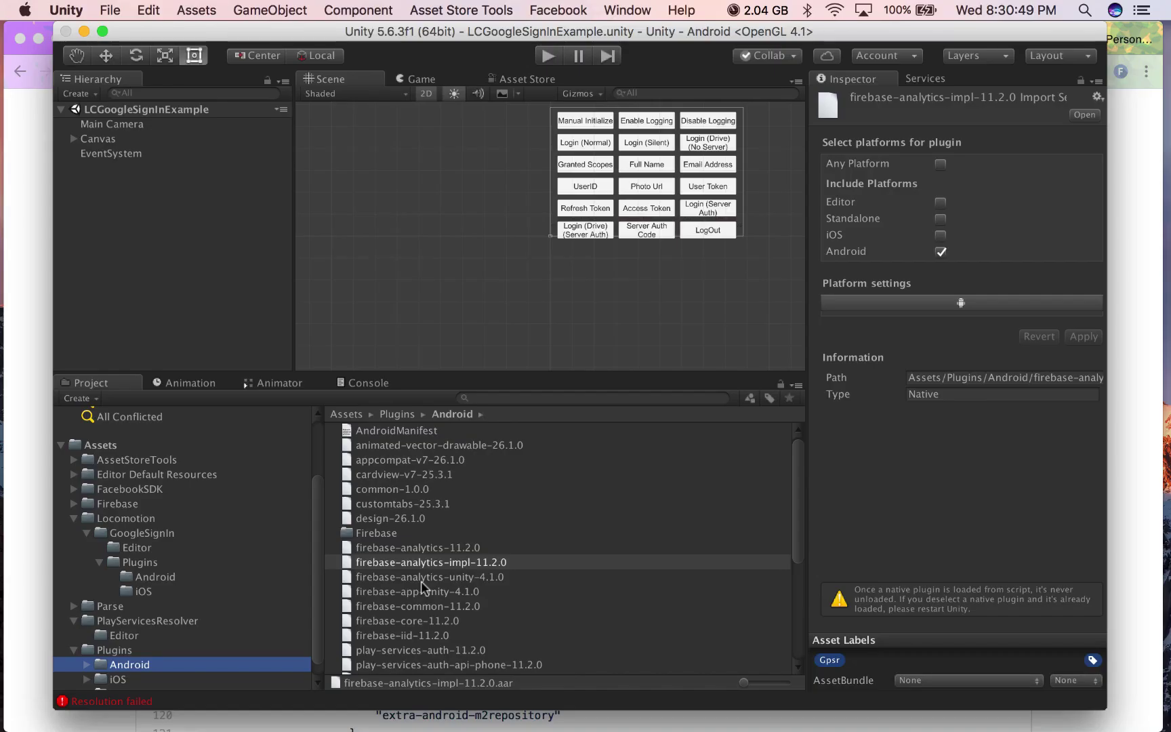
left_click(457, 581)
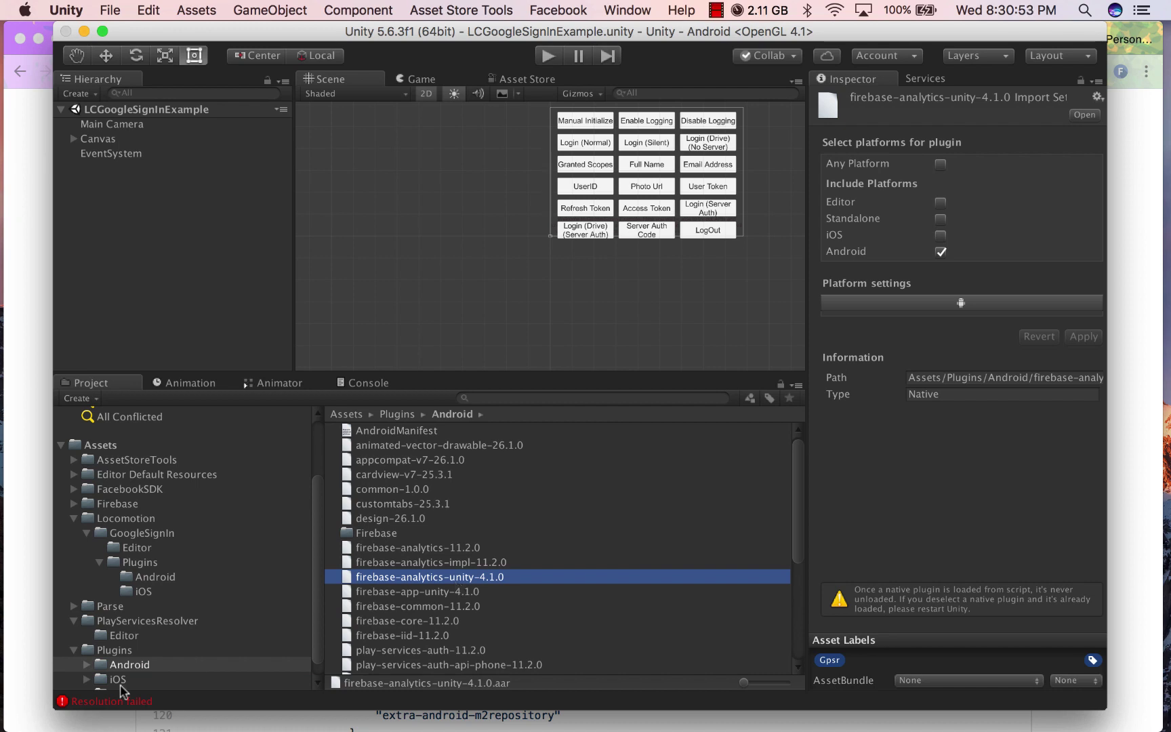
left_click(130, 661)
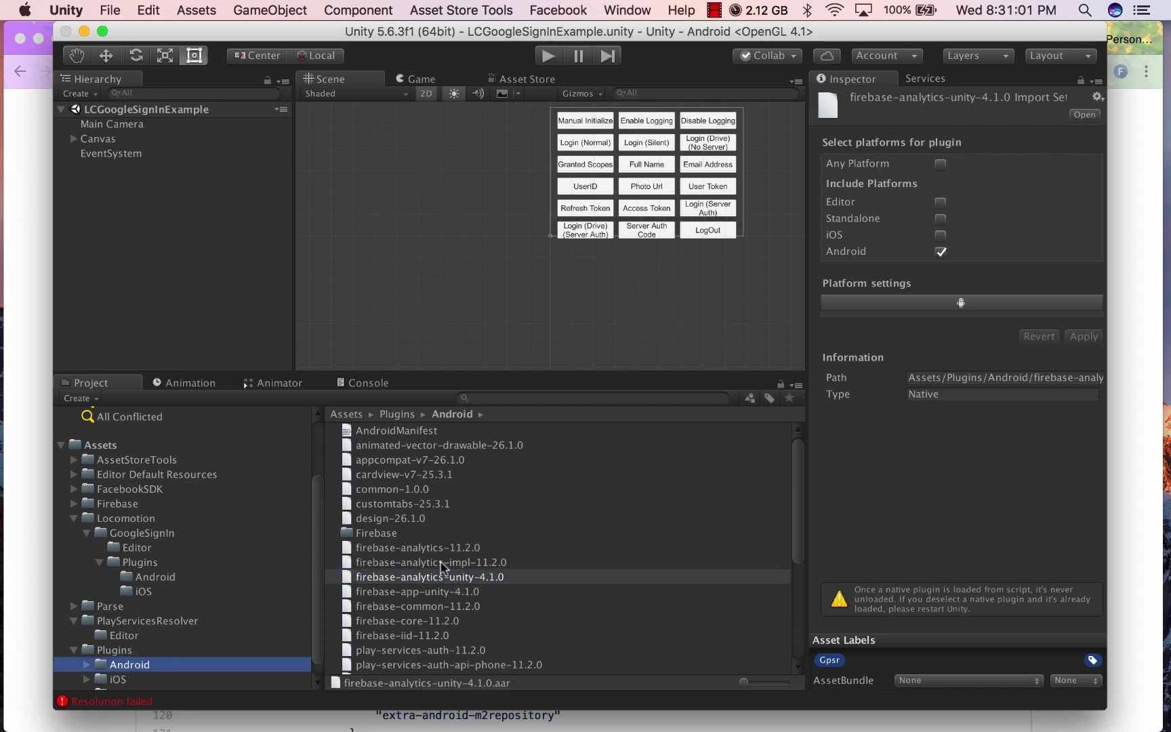